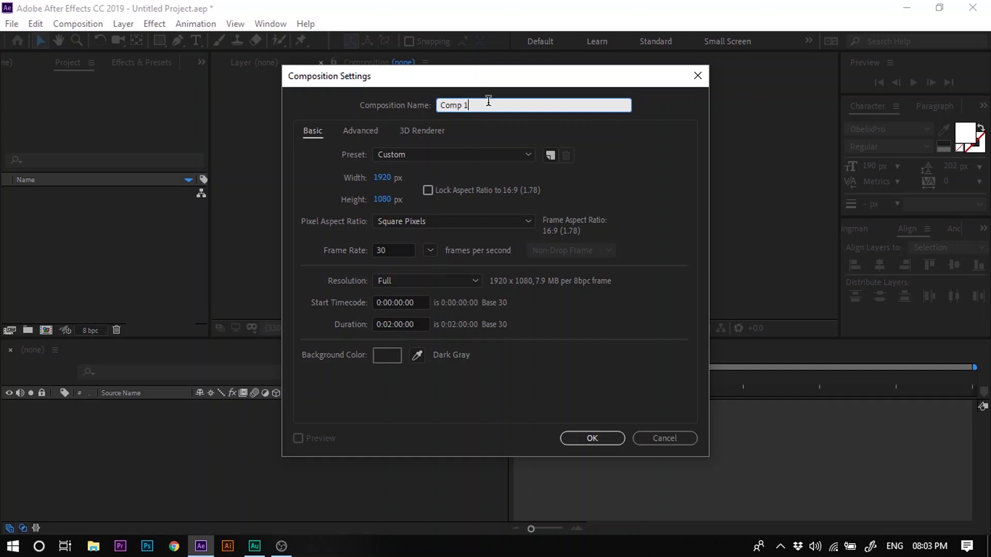
Step: Create the new 1920 x 1080, 30 fps composition with a two-minute duration, naming it "Main comp"
{"action": "type", "text": "Main comp"}
{"action": "left_click", "coordinate": [596, 442]}
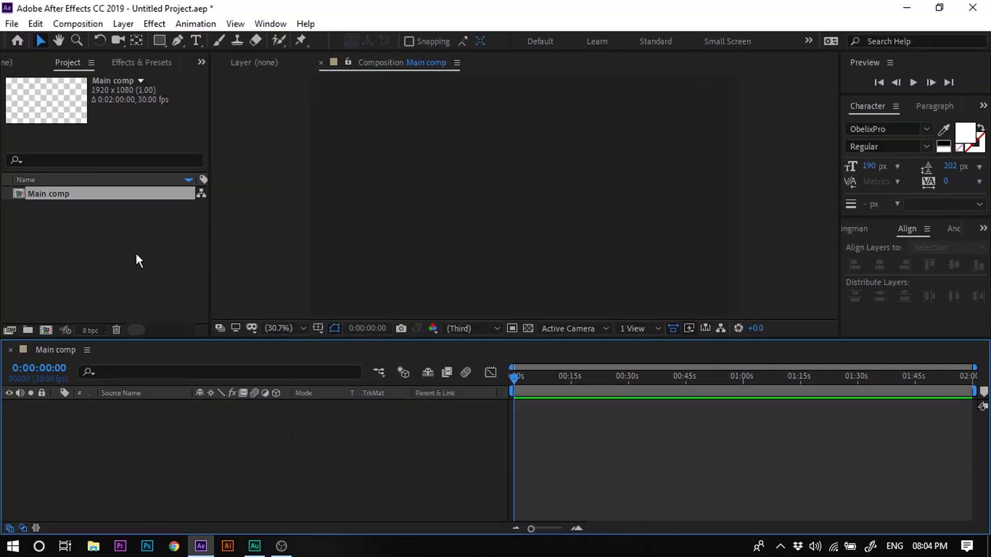
Step: Import the Dance video file from the 6TH VIDEO folder and add it as a layer in Main comp
{"action": "right_click", "coordinate": [84, 227]}
{"action": "mouse_move", "coordinate": [122, 303]}
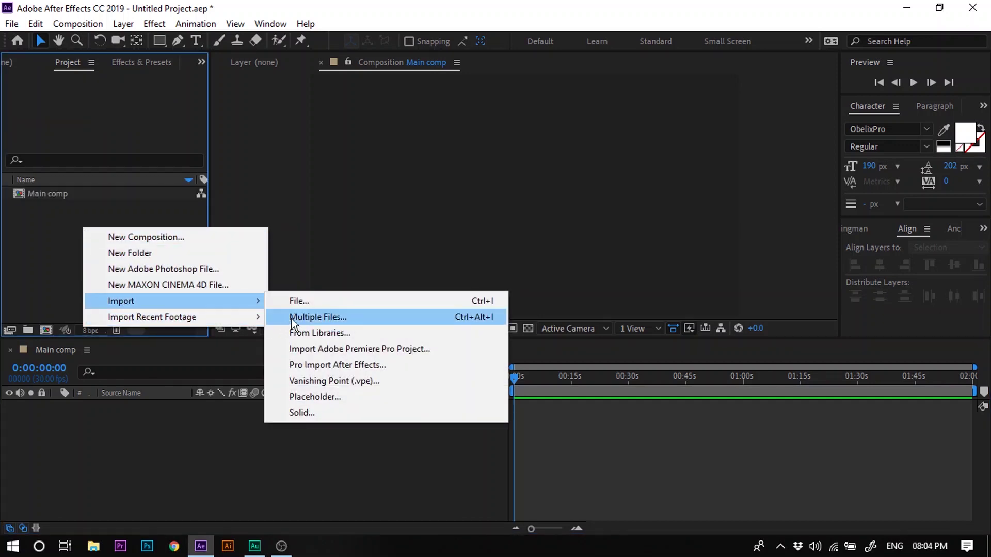
{"action": "left_click", "coordinate": [297, 301]}
{"action": "left_click", "coordinate": [563, 138]}
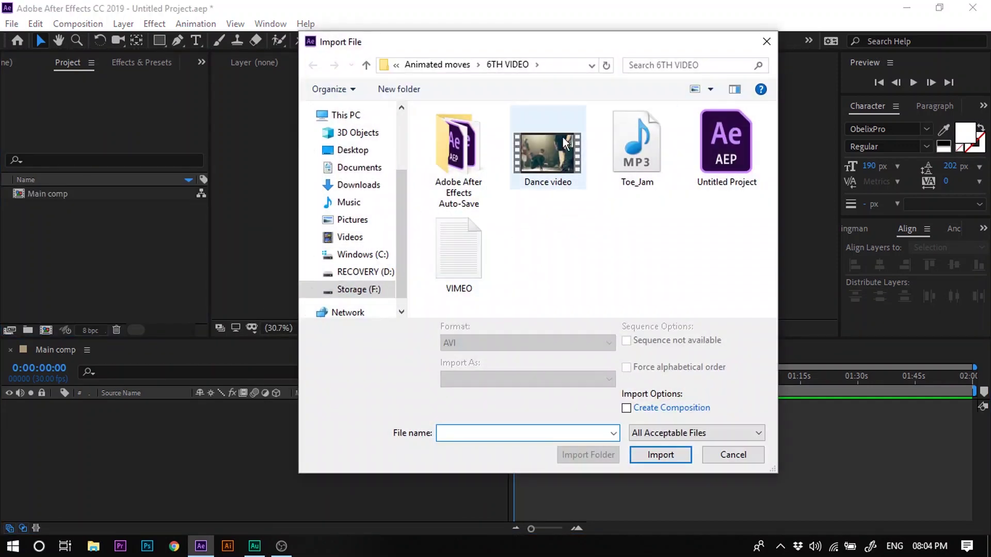
{"action": "double_click", "coordinate": [554, 151]}
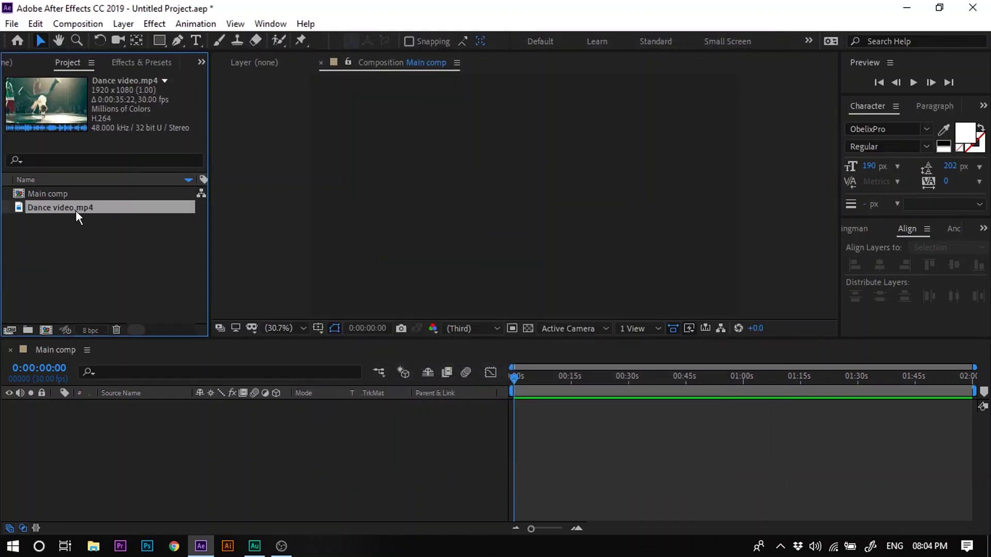
{"action": "left_click_drag", "start_coordinate": [75, 209], "coordinate": [121, 410]}
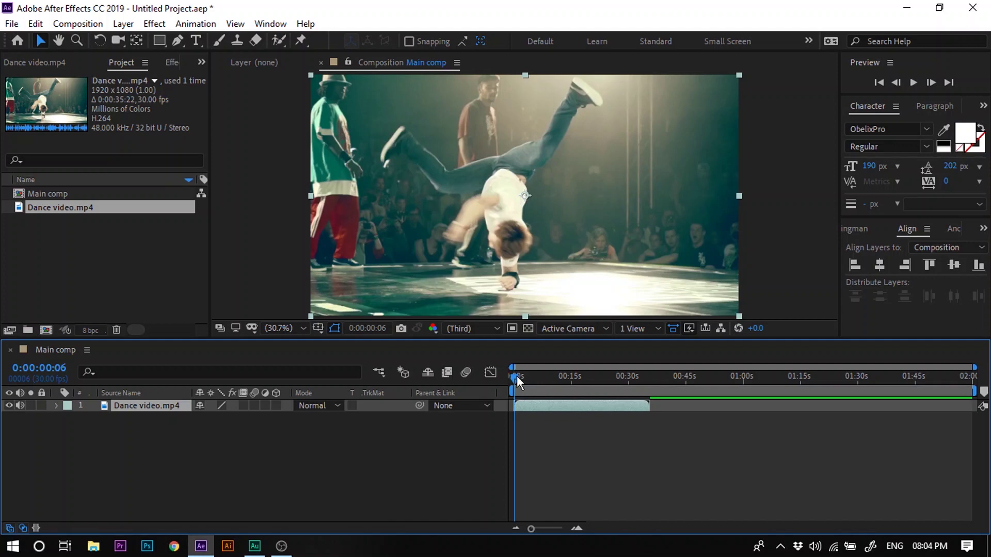
Step: Find the shot change in the Dance video and split the layer at 0:00:03:14
{"action": "left_click_drag", "start_coordinate": [517, 376], "coordinate": [535, 386]}
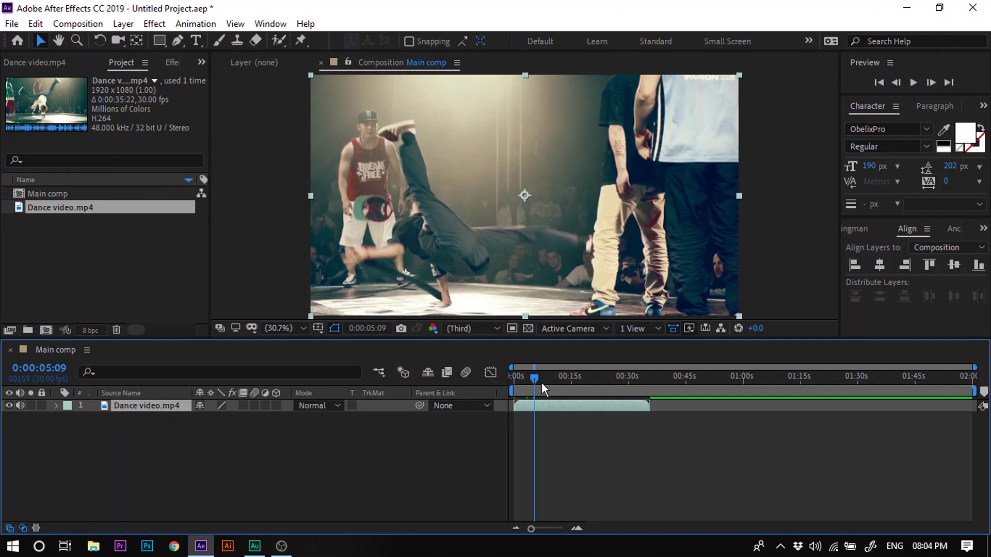
{"action": "left_click_drag", "start_coordinate": [537, 380], "coordinate": [529, 383]}
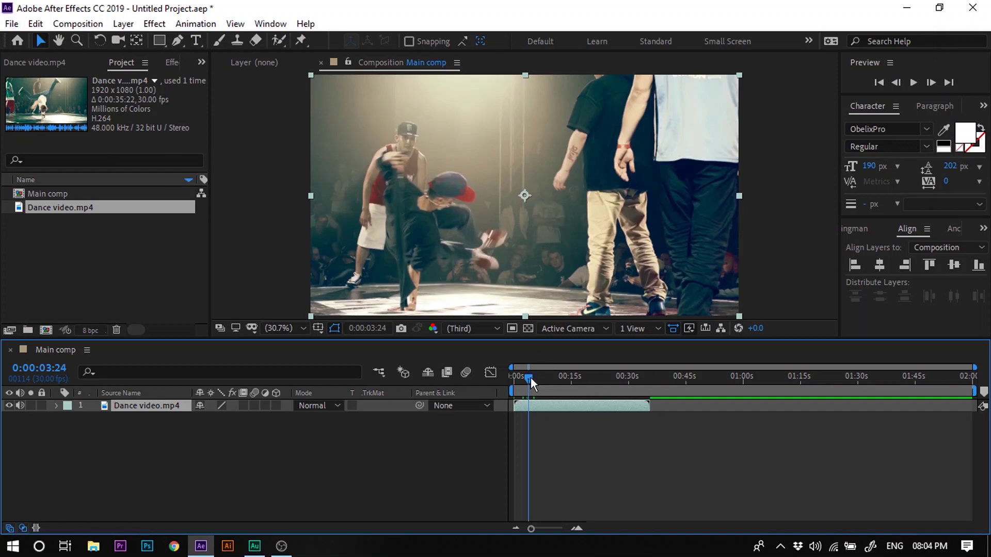
{"action": "left_click_drag", "start_coordinate": [530, 377], "coordinate": [527, 377]}
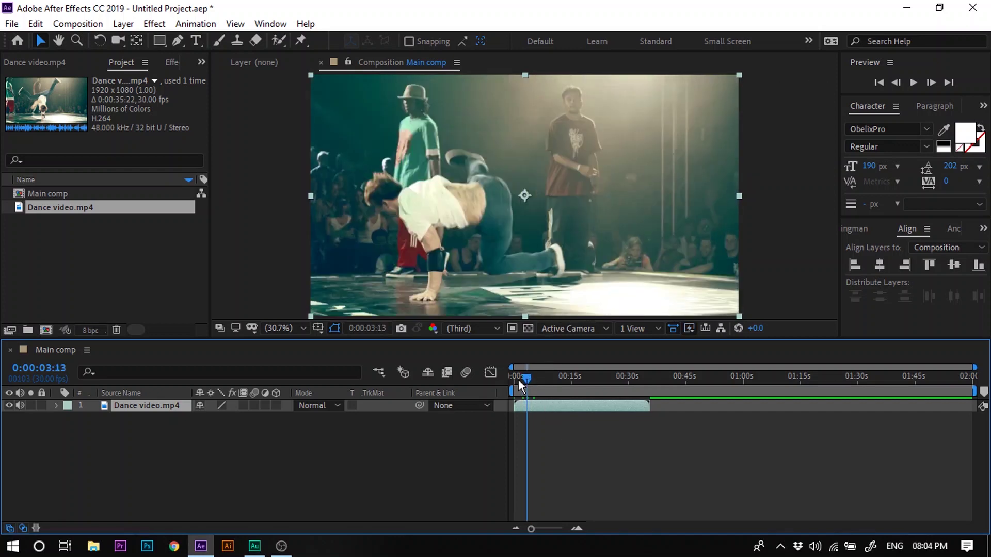
{"action": "left_click", "coordinate": [60, 371]}
{"action": "type", "text": "3.1"}
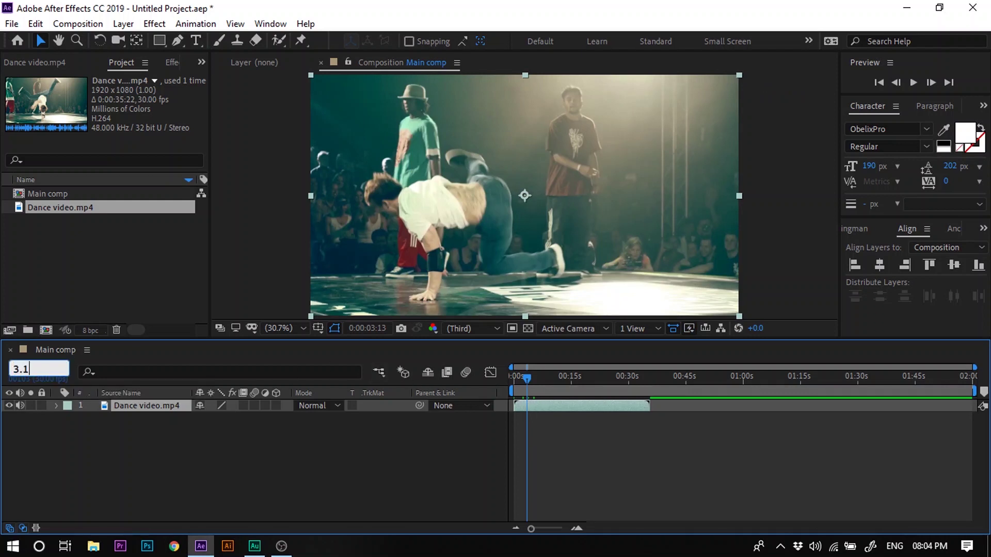
{"action": "type", "text": "4"}
{"action": "key", "text": "Return"}
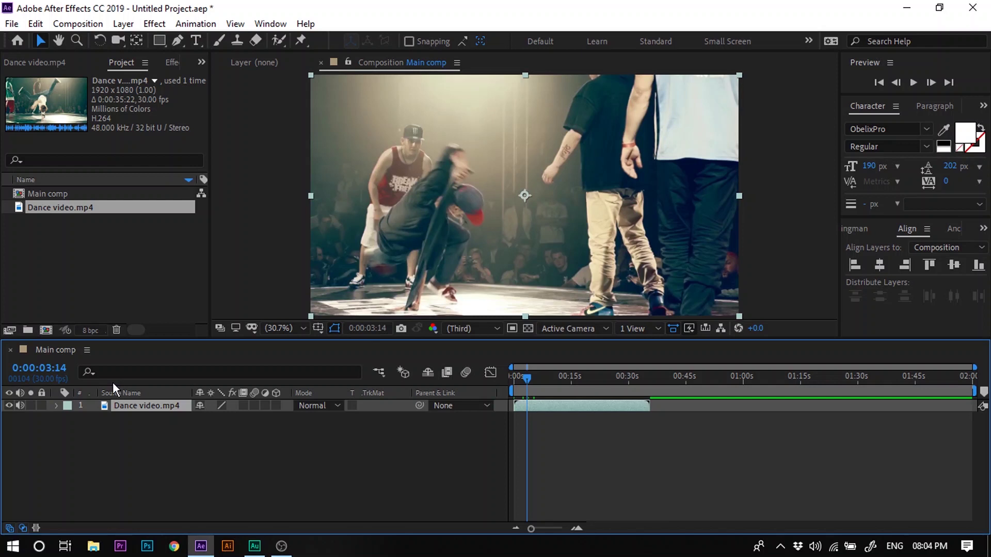
{"action": "left_click", "coordinate": [900, 83]}
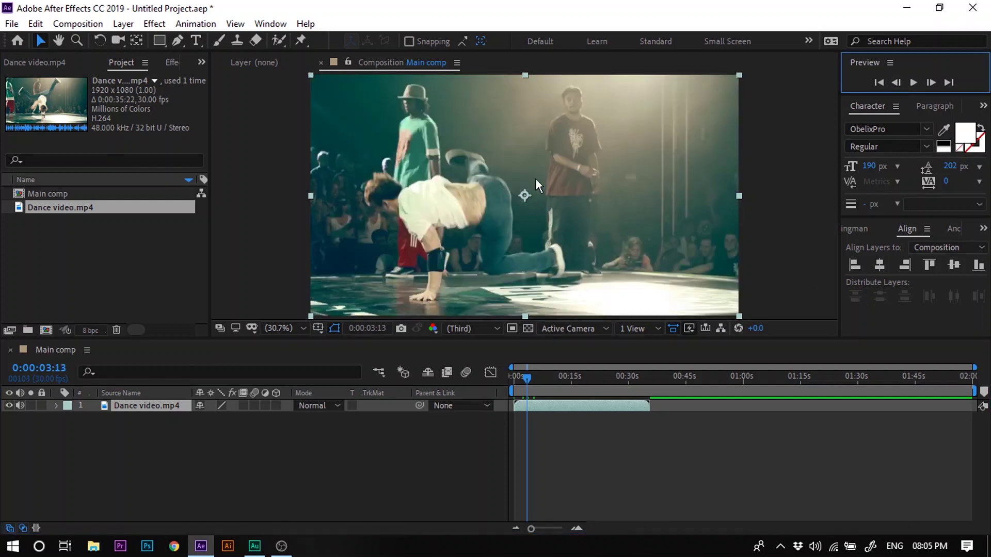
{"action": "left_click", "coordinate": [931, 83]}
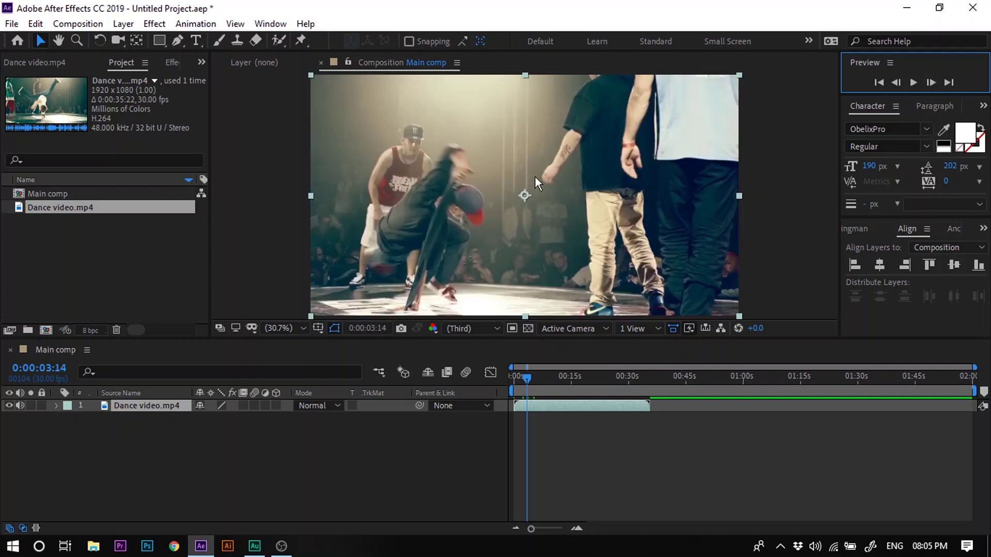
{"action": "left_click", "coordinate": [564, 420]}
{"action": "left_click", "coordinate": [554, 408]}
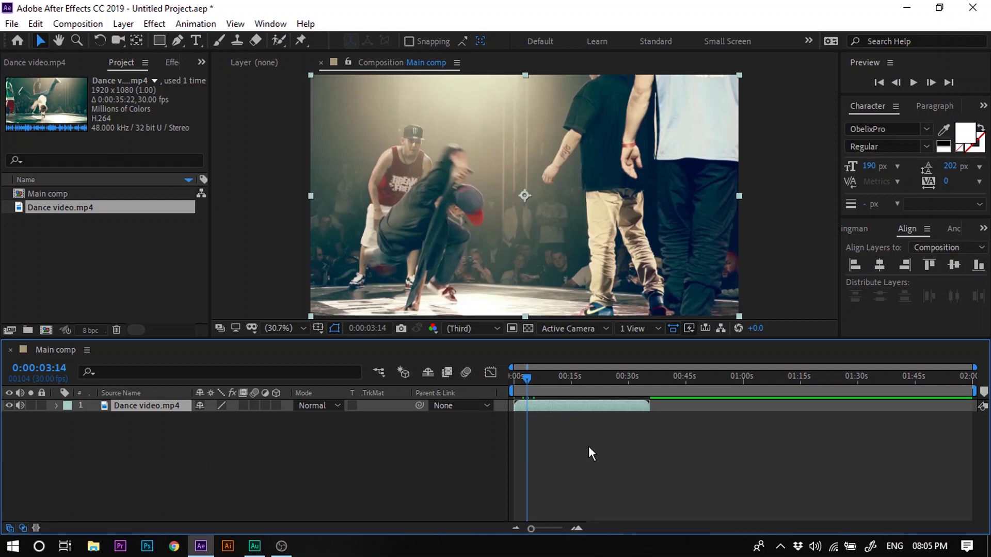
{"action": "key", "text": "ctrl+shift+d"}
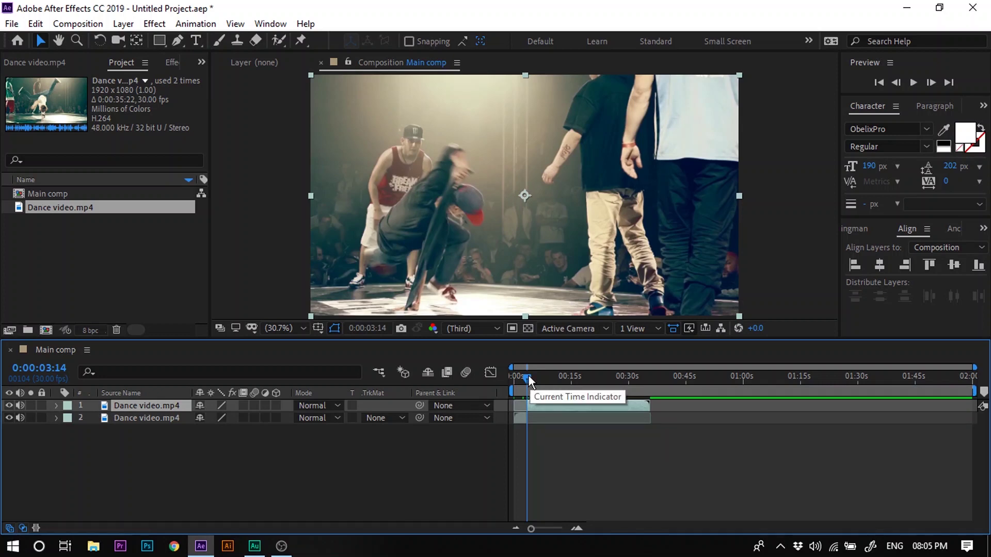
Step: Split the second part of the Dance video at 0:00:09:04
{"action": "mouse_move", "coordinate": [529, 381]}
{"action": "left_mouse_down"}
{"action": "mouse_move", "coordinate": [556, 392]}
{"action": "mouse_move", "coordinate": [543, 384]}
{"action": "left_mouse_up"}
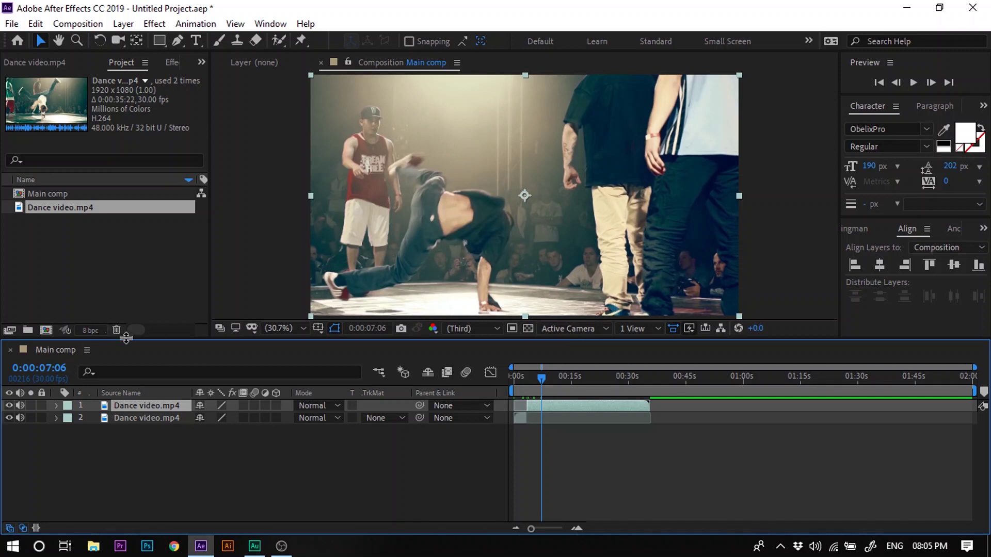
{"action": "left_click", "coordinate": [39, 368]}
{"action": "type", "text": "9.04"}
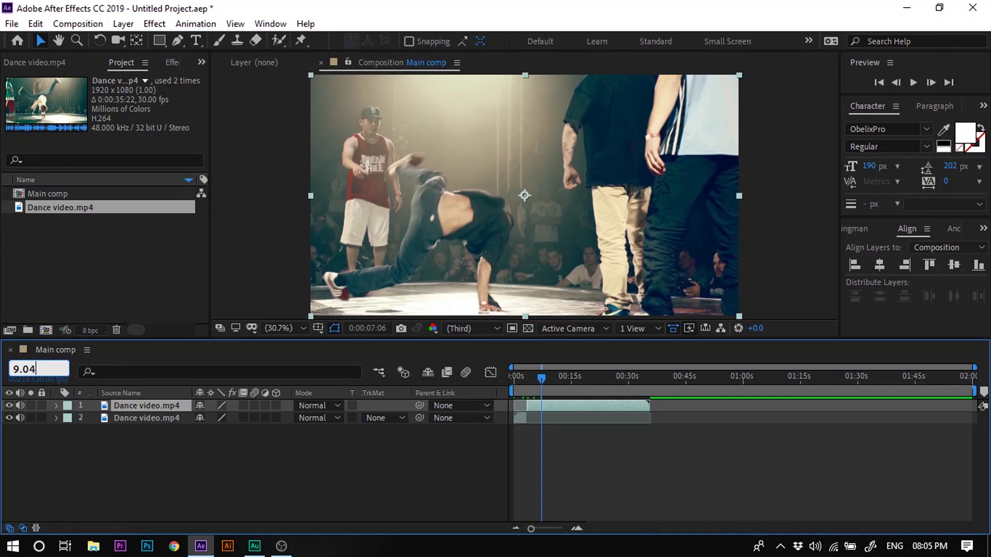
{"action": "key", "text": "Return"}
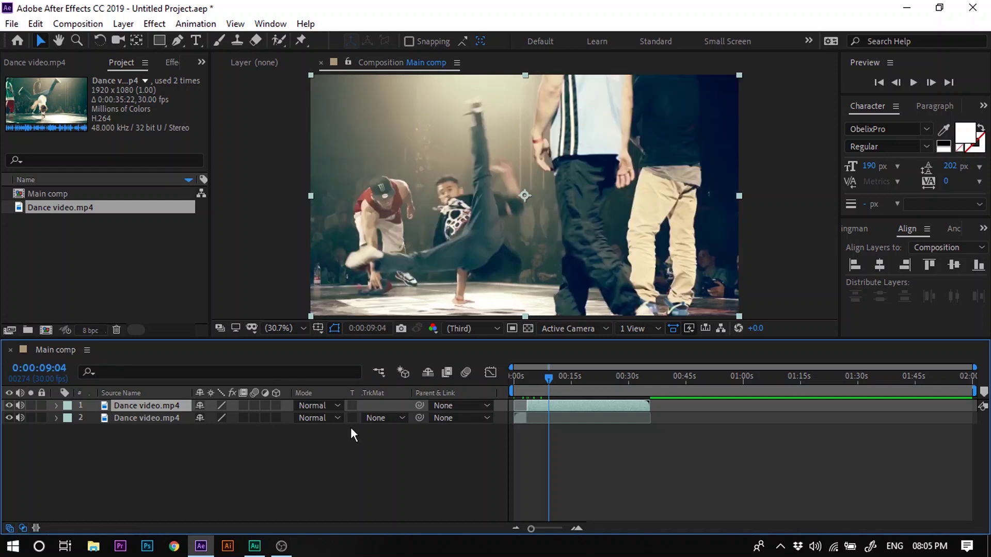
{"action": "left_click", "coordinate": [931, 83]}
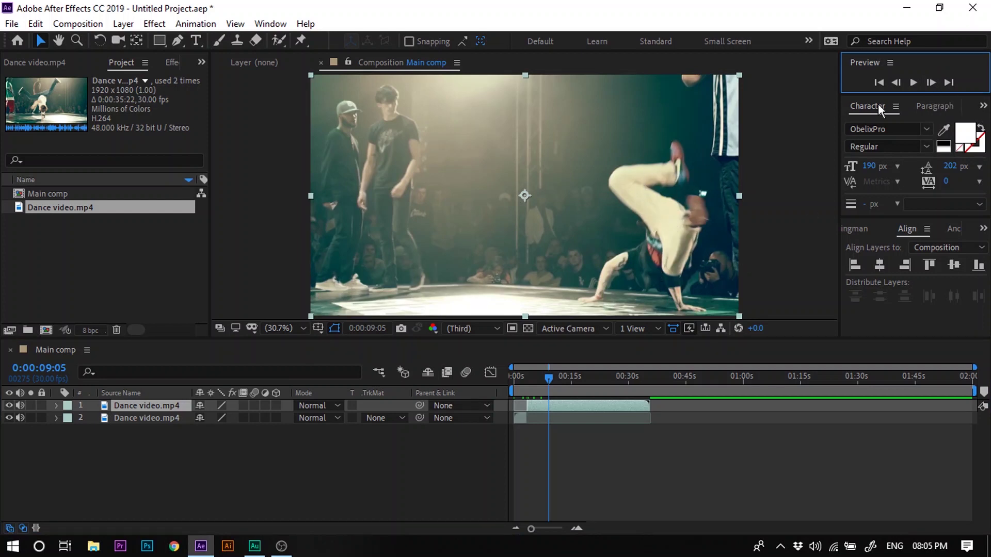
{"action": "left_click", "coordinate": [897, 83]}
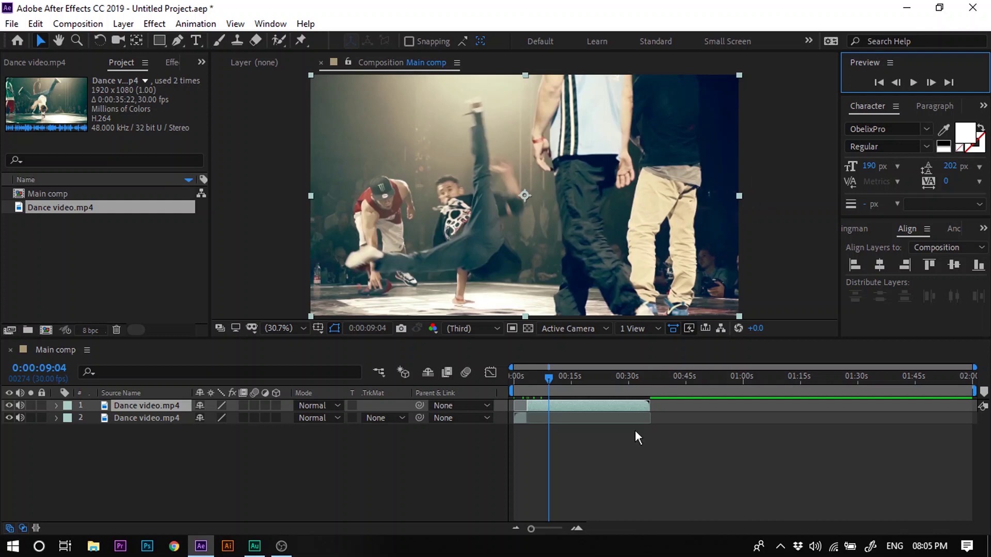
{"action": "left_click", "coordinate": [564, 408]}
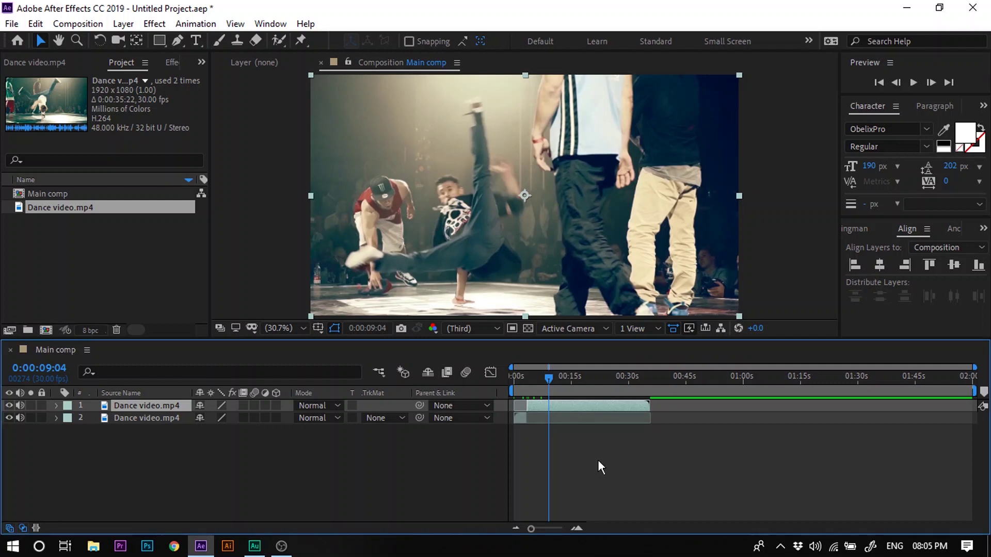
{"action": "key", "text": "ctrl+shift+d"}
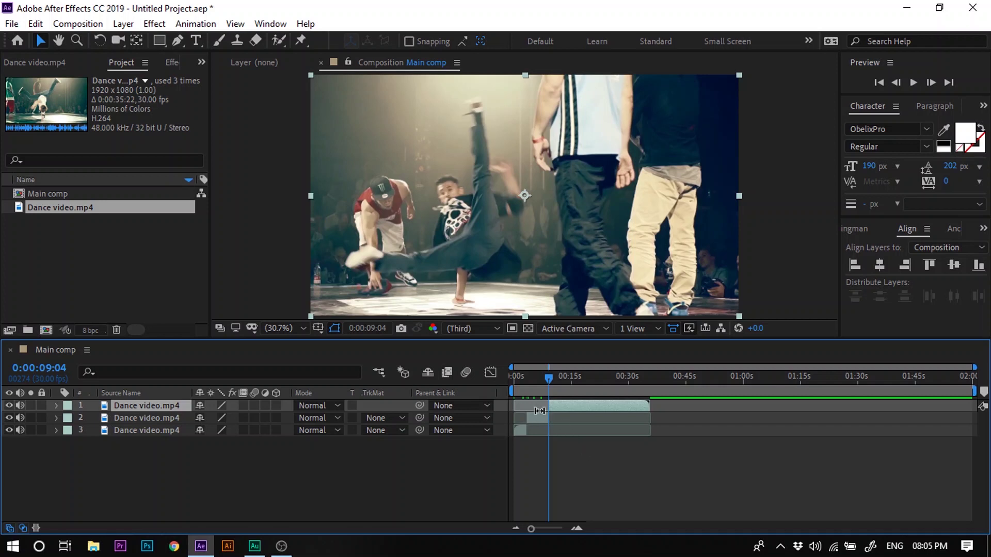
Step: Delete the middle segment and shift the last segment to start at the first segment's out point, 0:00:03:13
{"action": "left_click", "coordinate": [541, 415]}
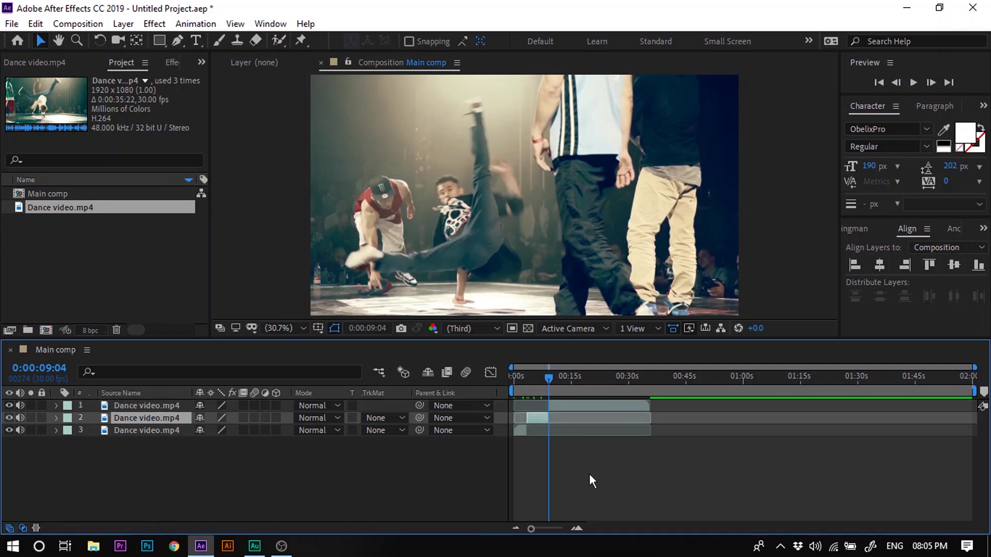
{"action": "key", "text": "Delete"}
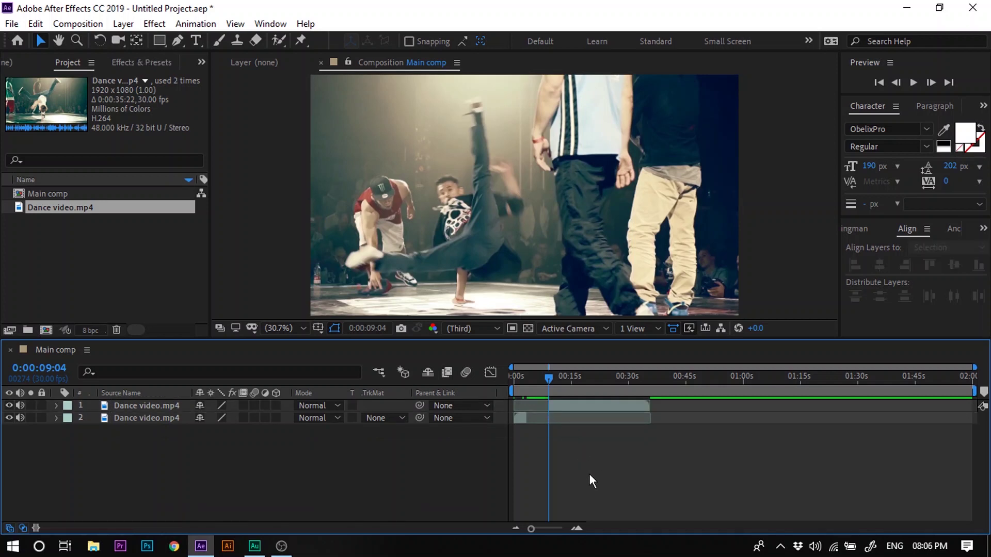
{"action": "left_click", "coordinate": [519, 416]}
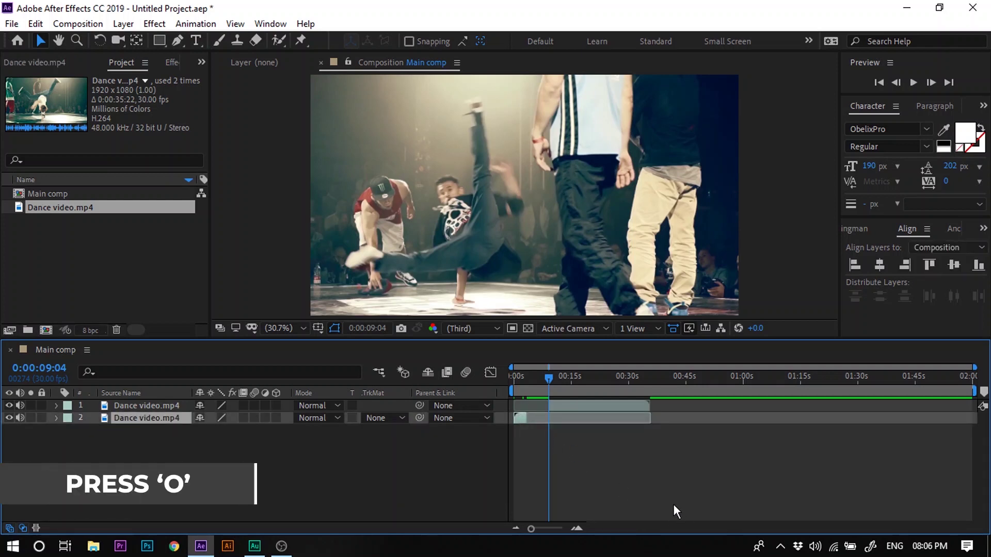
{"action": "key", "text": "o"}
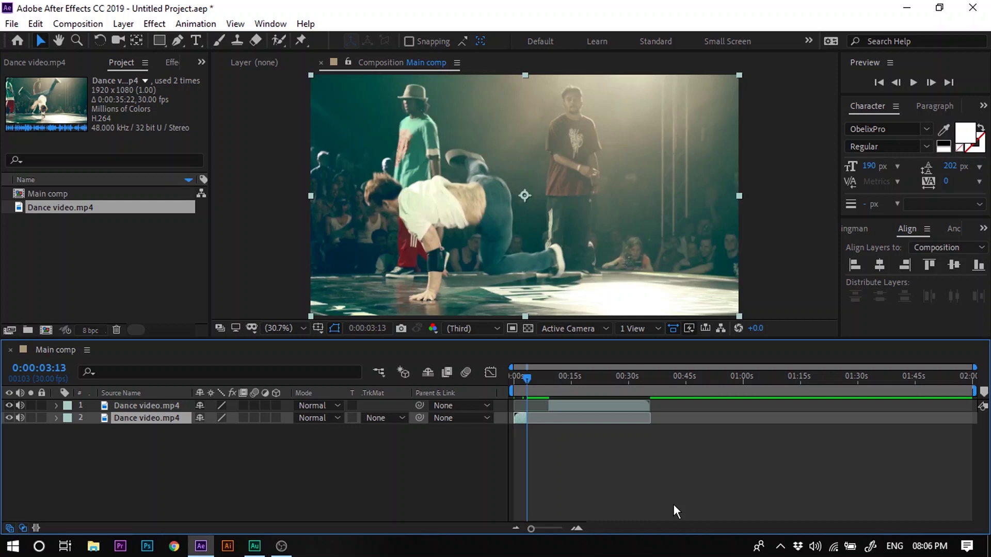
{"action": "left_click", "coordinate": [609, 406]}
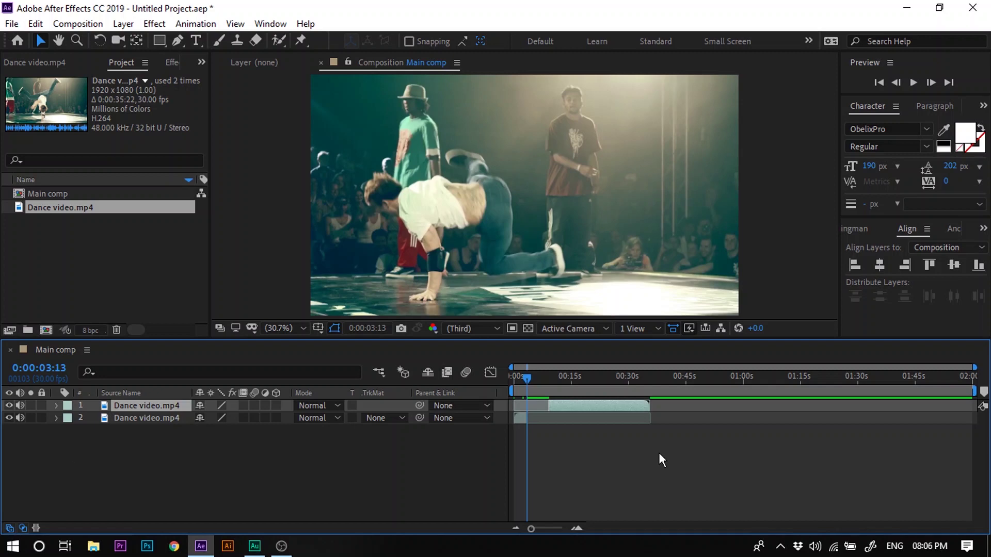
{"action": "key", "text": "bracketleft"}
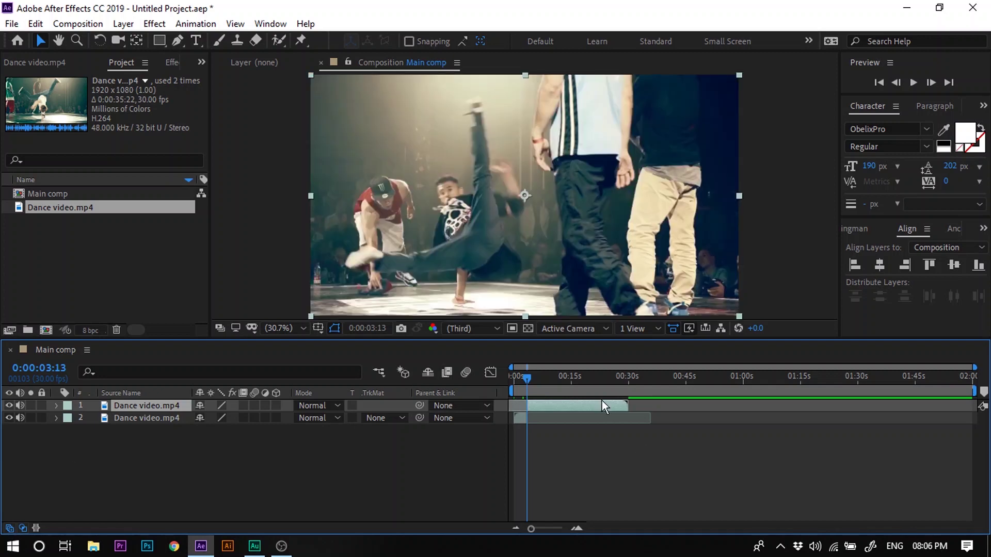
Step: Pre-compose both Dance video layers into a composition named "Dance comp", moving all attributes into it
{"action": "mouse_move", "coordinate": [526, 375]}
{"action": "left_mouse_down"}
{"action": "mouse_move", "coordinate": [536, 377]}
{"action": "mouse_move", "coordinate": [520, 366]}
{"action": "mouse_move", "coordinate": [540, 374]}
{"action": "left_mouse_up"}
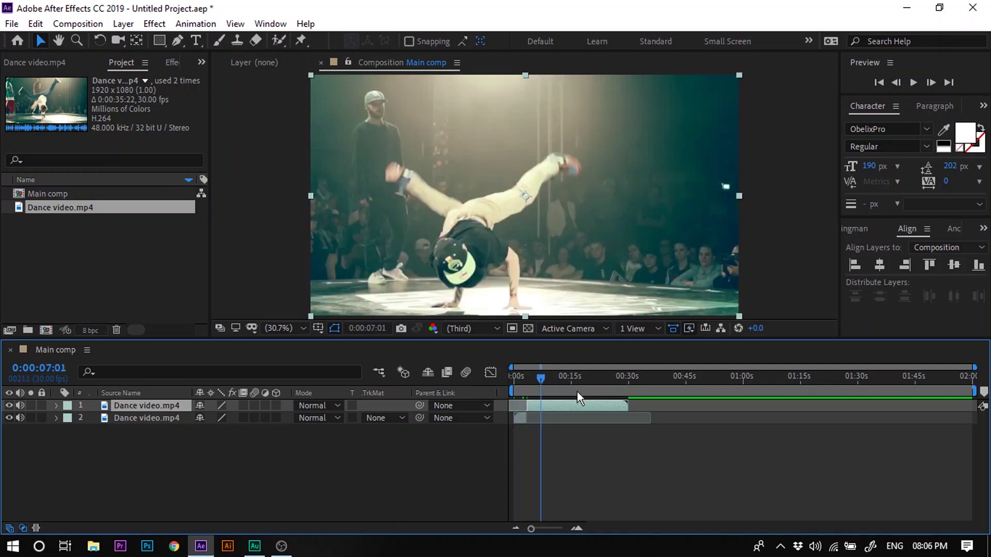
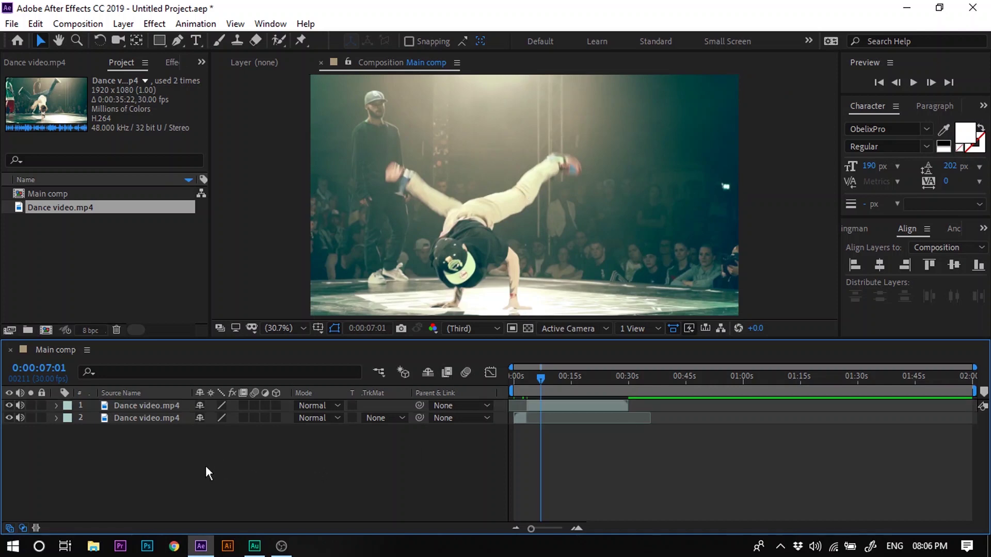
{"action": "left_click_drag", "start_coordinate": [219, 463], "coordinate": [123, 407]}
{"action": "right_click", "coordinate": [128, 407]}
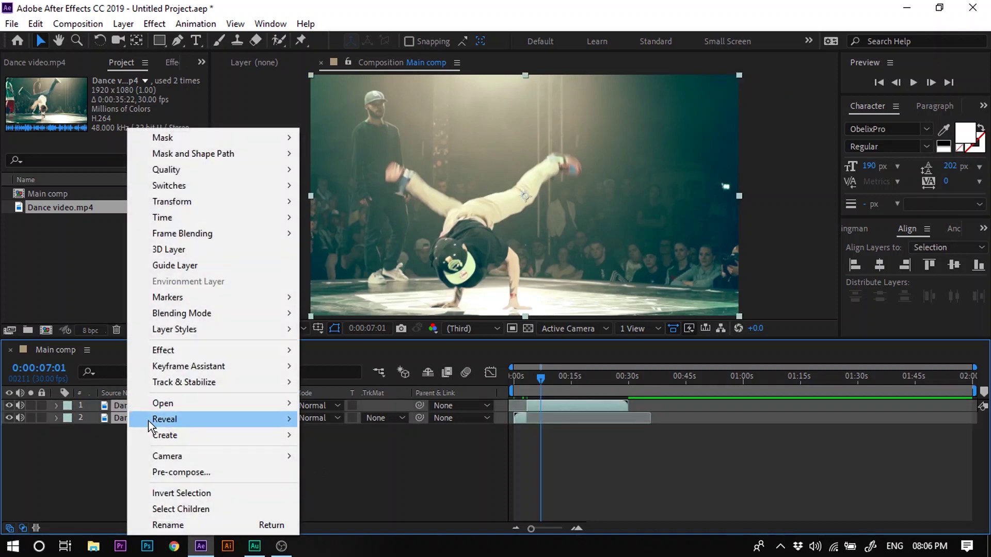
{"action": "left_click", "coordinate": [175, 472]}
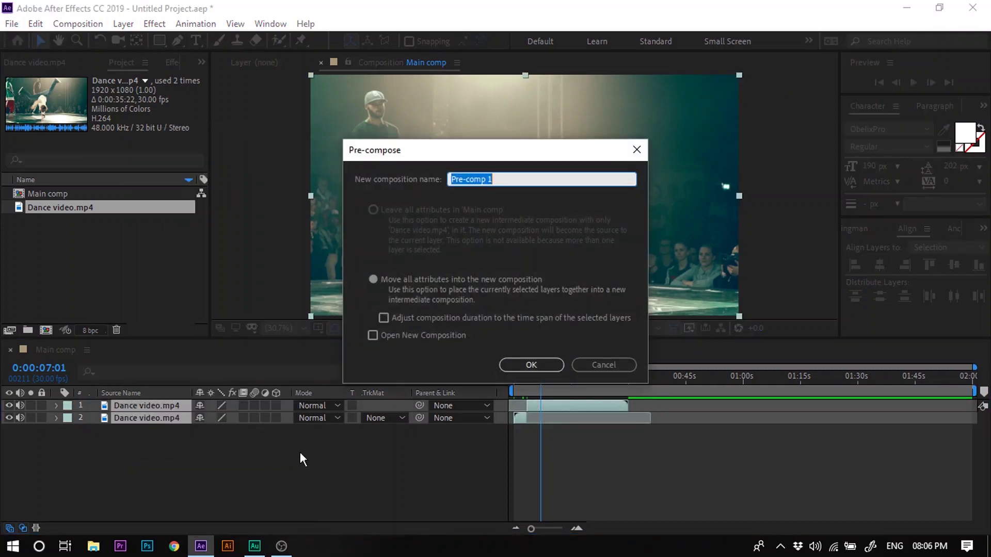
{"action": "type", "text": "Dance"}
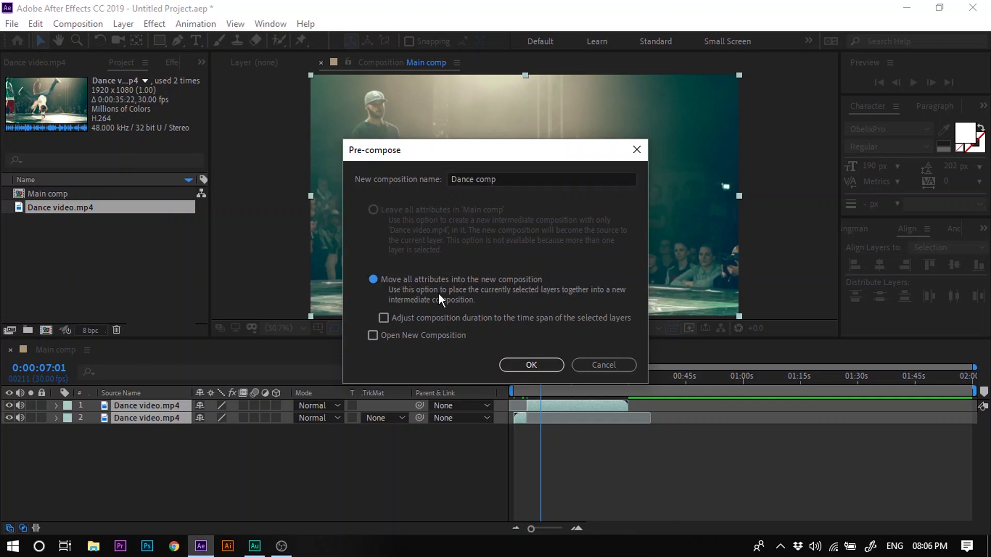
{"action": "left_click", "coordinate": [528, 366]}
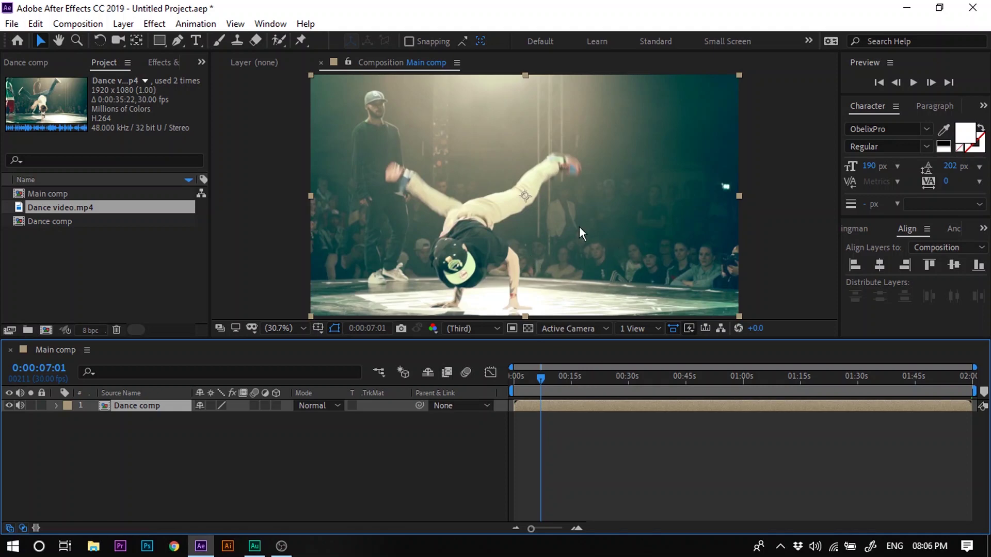
Step: Scrub back near the start of the Dance comp and step backward frame by frame to examine the dancer's poses
{"action": "left_click_drag", "start_coordinate": [547, 380], "coordinate": [522, 378]}
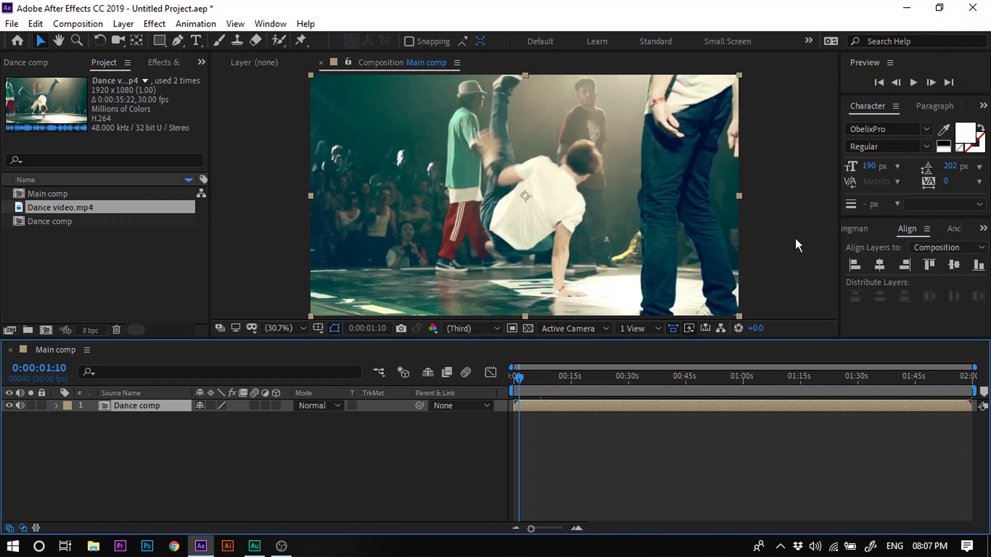
{"action": "left_click", "coordinate": [896, 82]}
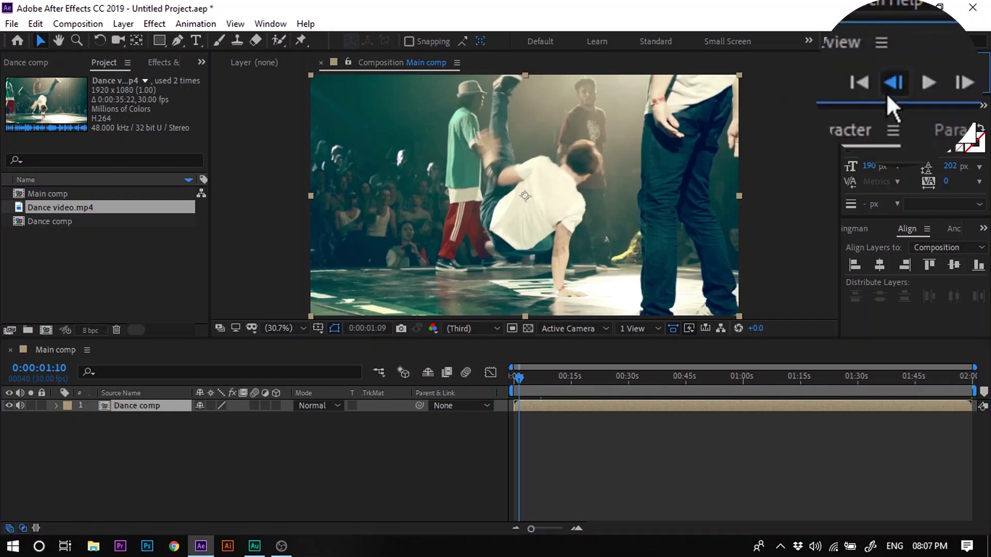
{"action": "left_click", "coordinate": [931, 83]}
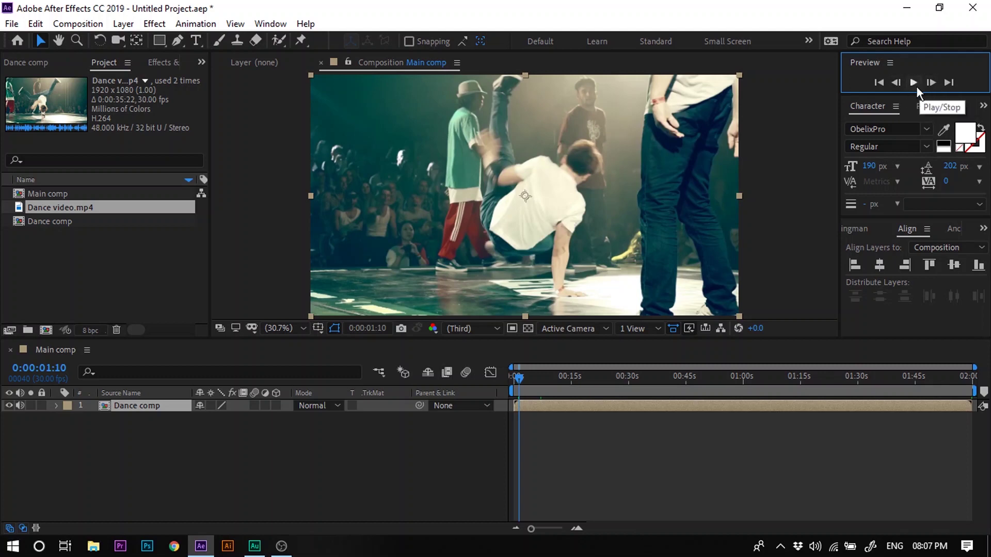
{"action": "left_click", "coordinate": [897, 82]}
{"action": "left_click", "coordinate": [898, 83]}
{"action": "left_click", "coordinate": [897, 84]}
{"action": "left_click", "coordinate": [898, 83]}
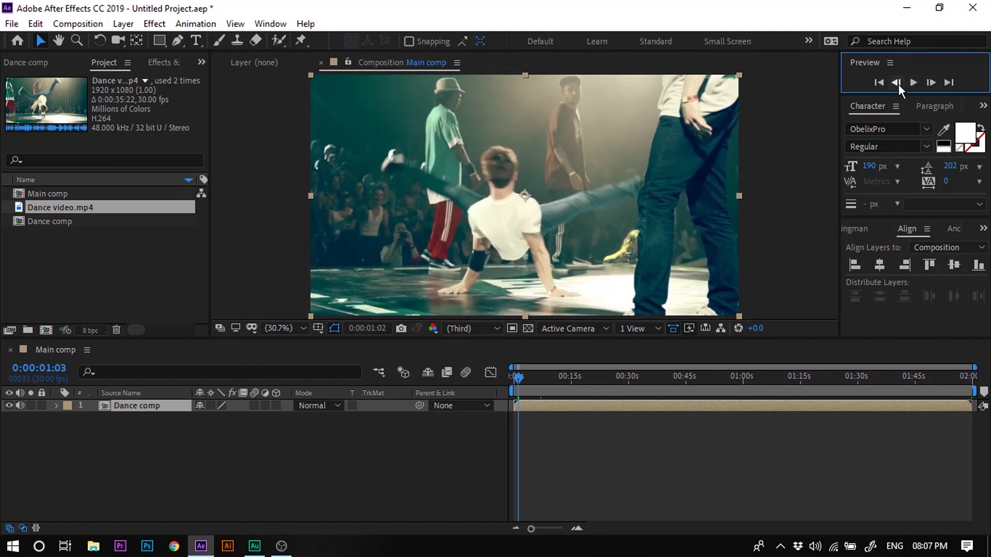
{"action": "left_click", "coordinate": [898, 83]}
{"action": "left_click", "coordinate": [899, 84]}
{"action": "left_click", "coordinate": [899, 84]}
{"action": "left_click", "coordinate": [900, 83]}
{"action": "left_click", "coordinate": [901, 84]}
{"action": "left_click", "coordinate": [900, 84]}
{"action": "left_click", "coordinate": [900, 84]}
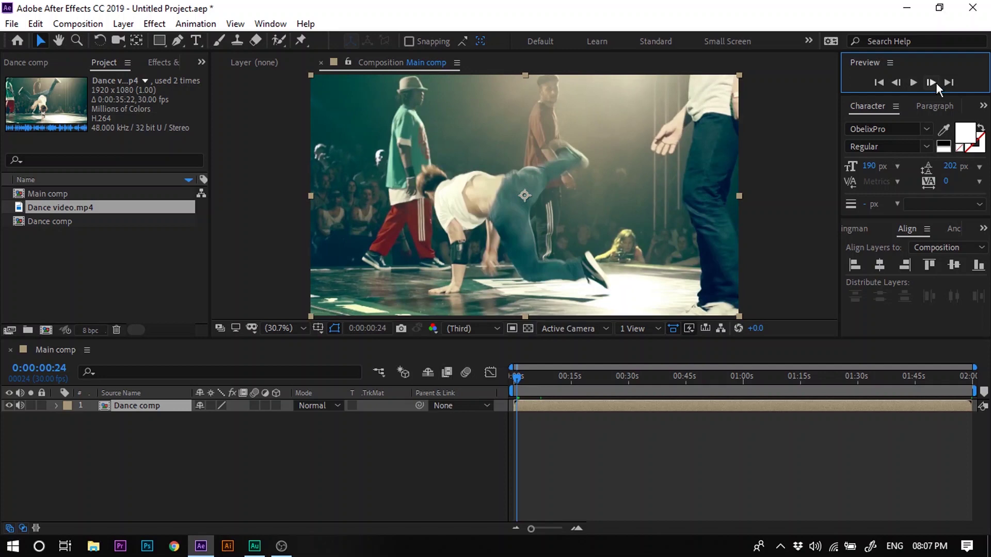
Step: Step forward through the dance frame by frame and settle the current time on the one-handed pose at 0:00:01:12
{"action": "left_click", "coordinate": [931, 83]}
{"action": "left_click", "coordinate": [932, 83]}
{"action": "left_click", "coordinate": [931, 83]}
{"action": "left_click", "coordinate": [931, 83]}
{"action": "left_click", "coordinate": [931, 82]}
{"action": "left_click", "coordinate": [931, 83]}
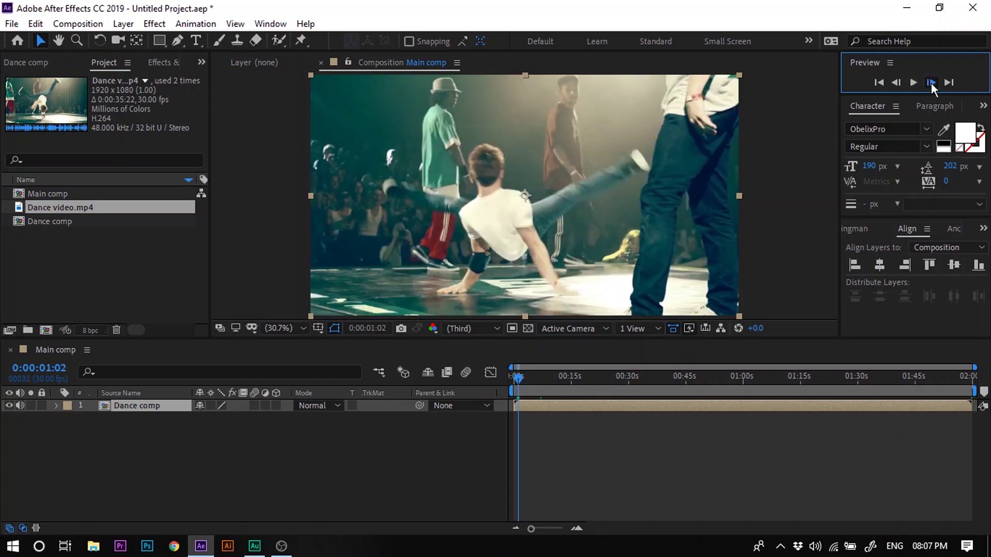
{"action": "left_click", "coordinate": [931, 83]}
{"action": "left_click", "coordinate": [931, 82]}
{"action": "left_click", "coordinate": [931, 83]}
{"action": "left_click", "coordinate": [931, 83]}
{"action": "left_click", "coordinate": [932, 82]}
{"action": "left_click", "coordinate": [931, 83]}
{"action": "left_click", "coordinate": [932, 83]}
{"action": "left_click", "coordinate": [931, 82]}
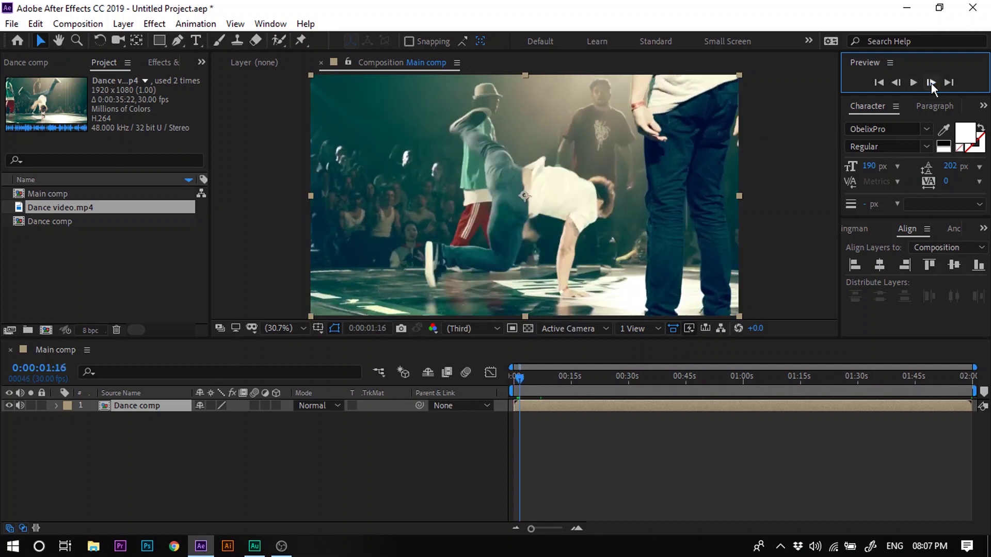
{"action": "left_click", "coordinate": [931, 83]}
{"action": "left_click", "coordinate": [931, 82]}
{"action": "left_click", "coordinate": [898, 85]}
{"action": "left_click", "coordinate": [898, 84]}
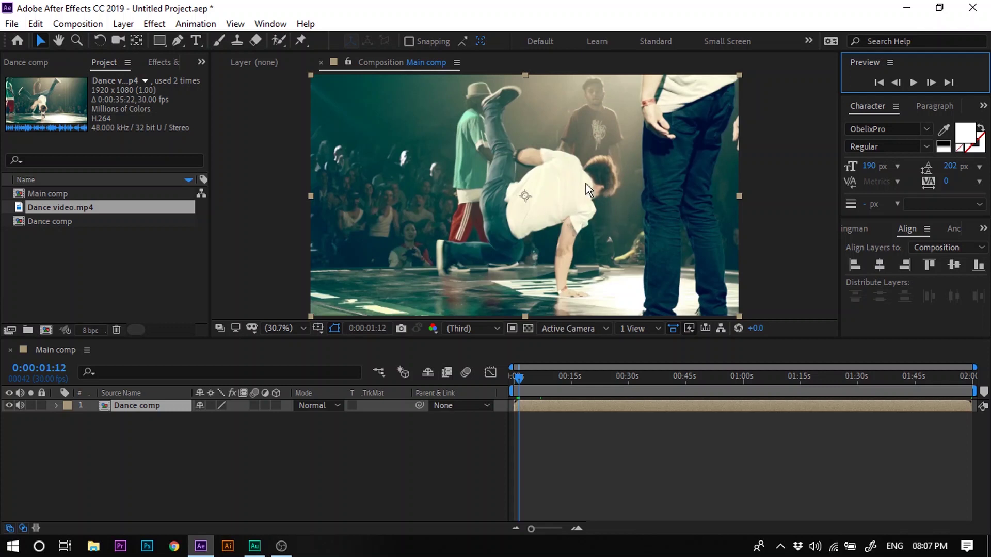
Step: Duplicate the Dance comp layer twice in the Main comp
{"action": "left_click", "coordinate": [550, 459]}
{"action": "left_click", "coordinate": [540, 405]}
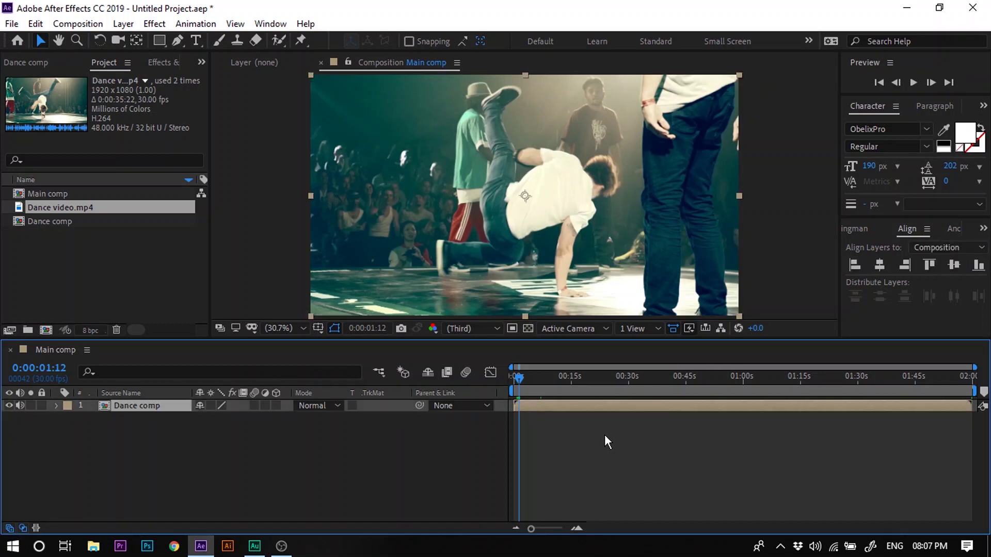
{"action": "key", "text": "ctrl+d"}
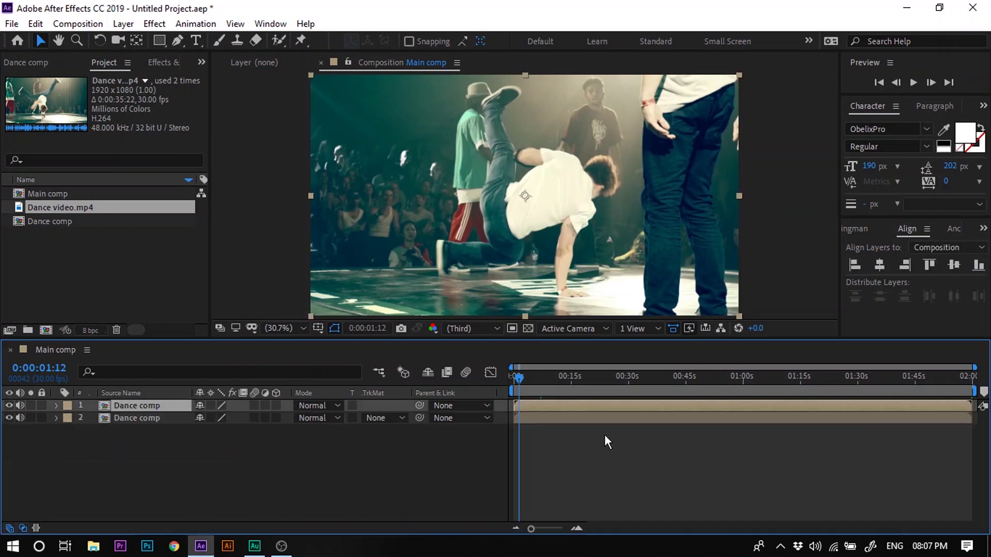
{"action": "key", "text": "ctrl+d"}
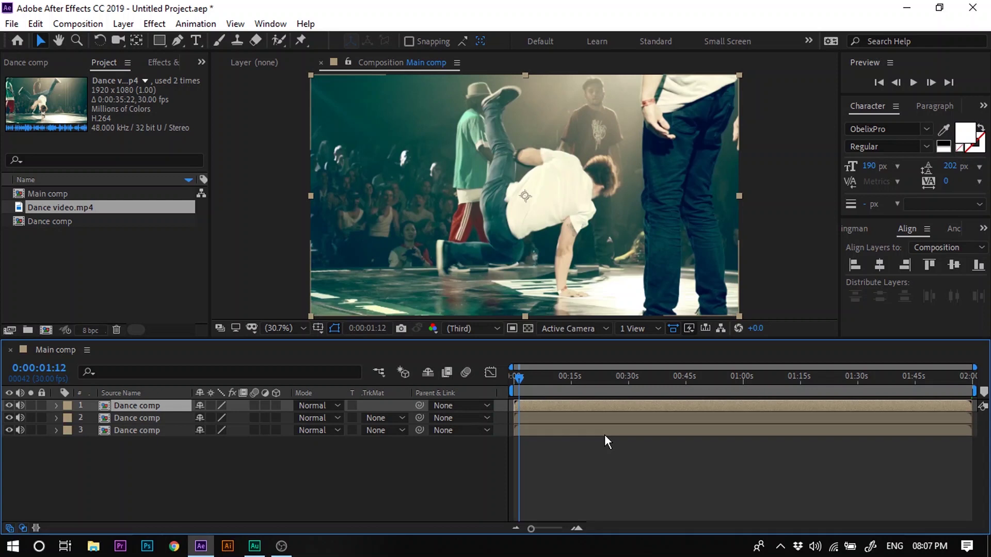
Step: Trim the in points of the two upper Dance comp layers to the current time, 0:00:01:12
{"action": "left_click", "coordinate": [548, 419]}
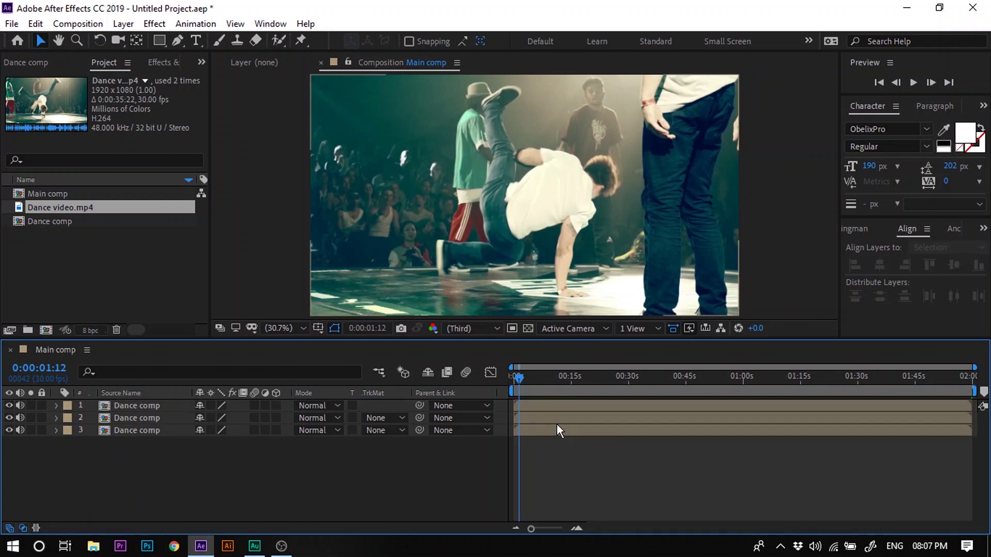
{"action": "left_click", "coordinate": [553, 417]}
{"action": "left_click", "coordinate": [556, 408], "text": "ctrl"}
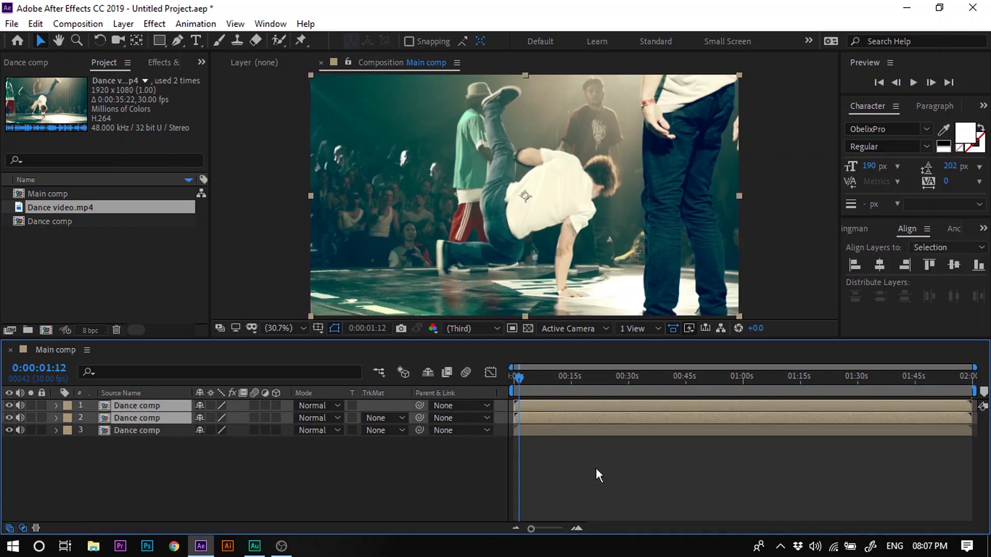
{"action": "key", "text": "alt+bracketleft"}
{"action": "key", "text": "alt+bracketleft"}
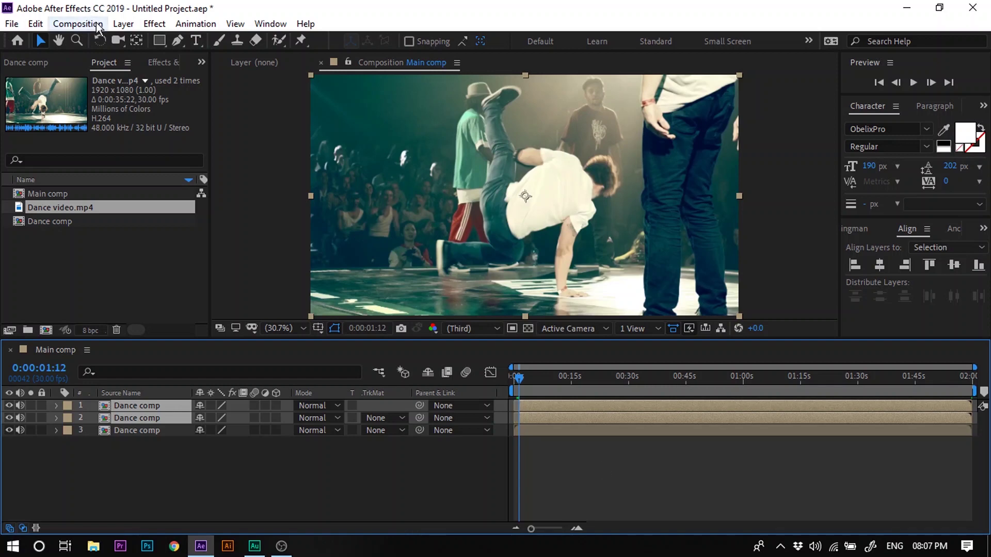
Step: Apply Freeze Frame to the two upper Dance comp layers and scrub across the start to 0:00:02:25 to check the freeze
{"action": "left_click", "coordinate": [122, 25]}
{"action": "mouse_move", "coordinate": [155, 210]}
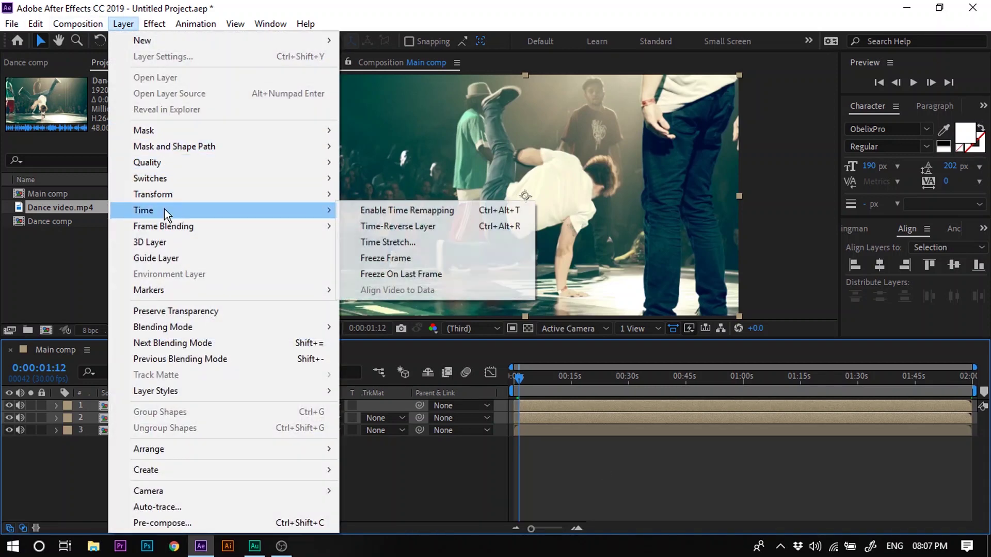
{"action": "left_click", "coordinate": [388, 260]}
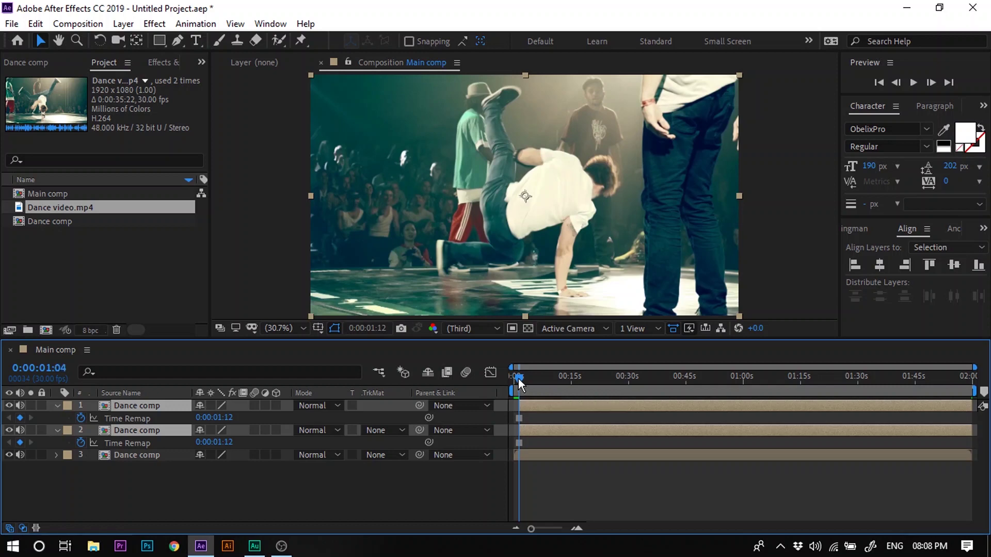
{"action": "left_click_drag", "start_coordinate": [520, 383], "coordinate": [514, 380]}
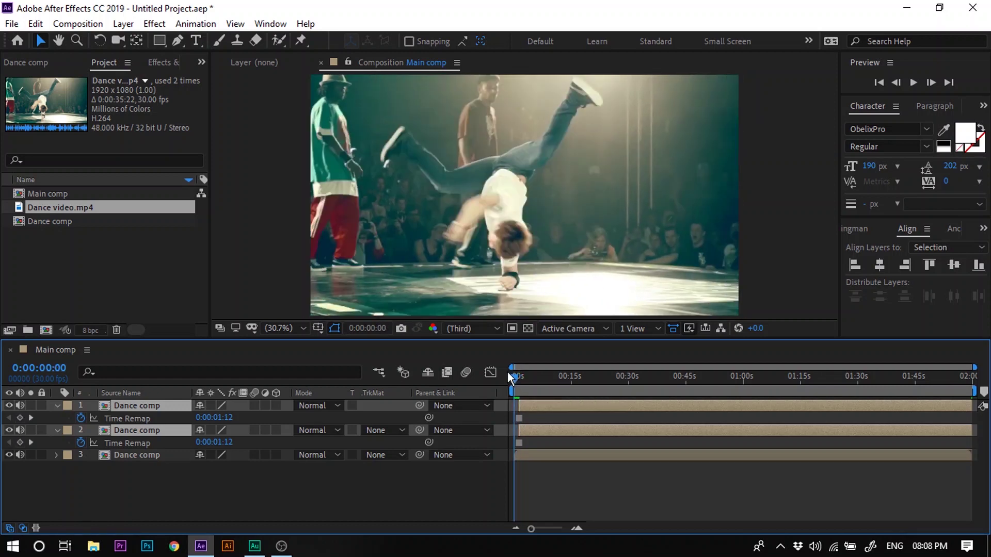
{"action": "left_click_drag", "start_coordinate": [514, 377], "coordinate": [524, 383]}
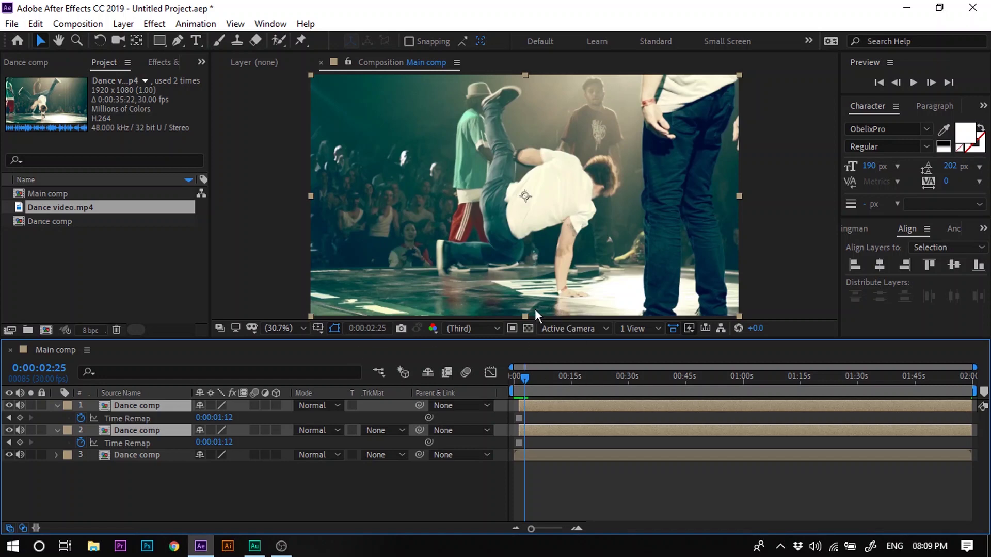
Step: Rename the topmost Dance comp layer "White stroke"
{"action": "right_click", "coordinate": [139, 431]}
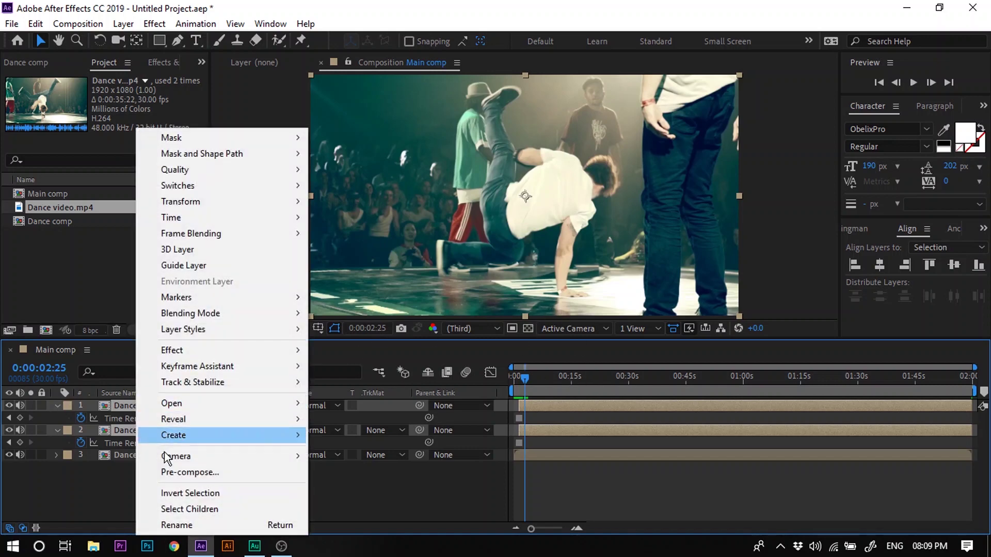
{"action": "left_click", "coordinate": [191, 526]}
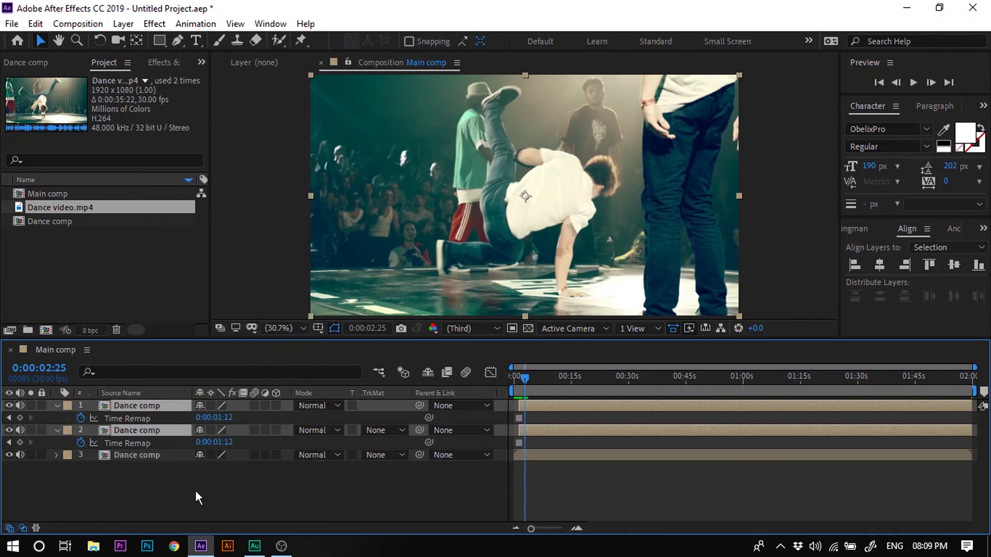
{"action": "left_click", "coordinate": [195, 490]}
{"action": "right_click", "coordinate": [138, 407]}
{"action": "left_click", "coordinate": [196, 532]}
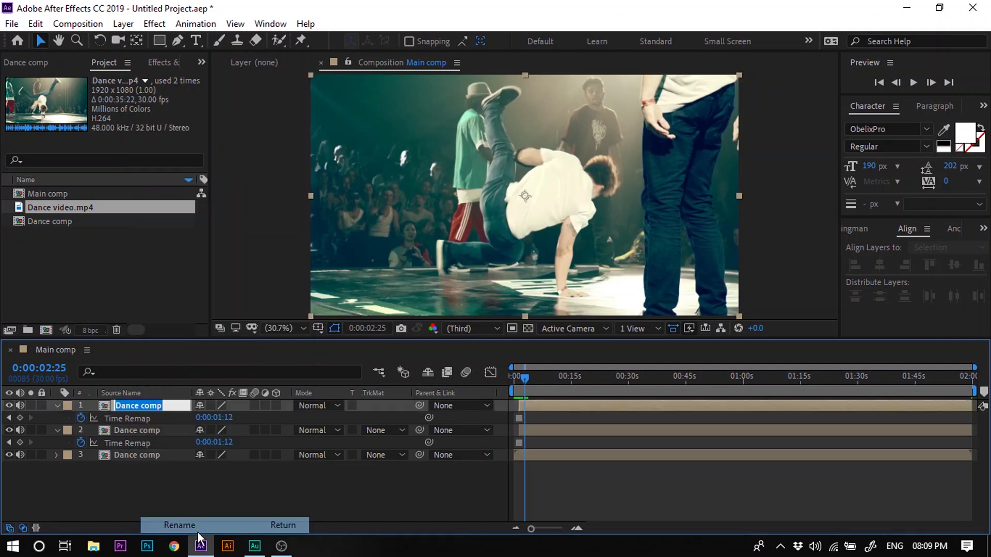
{"action": "type", "text": "White stroke"}
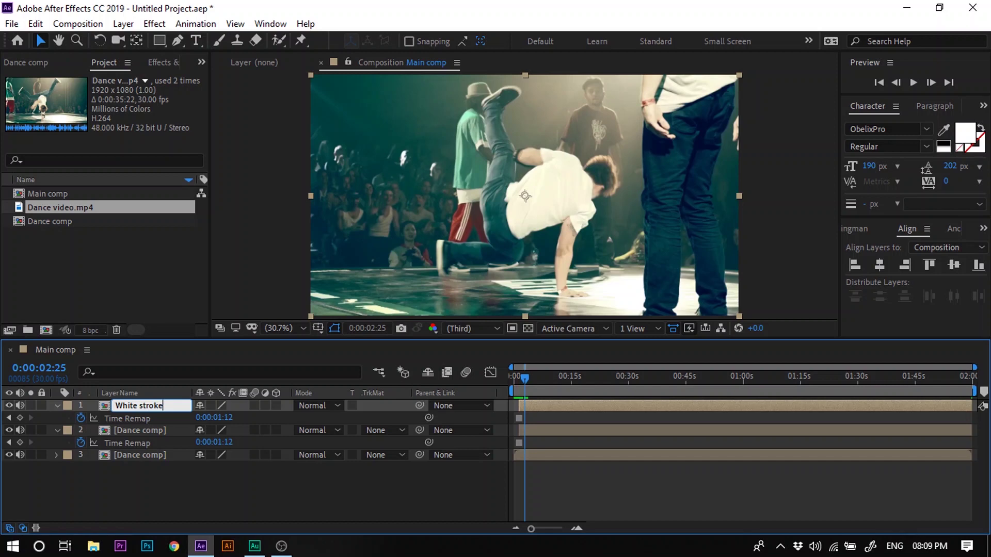
Step: Rename the second Dance comp layer "Blue wash"
{"action": "left_click", "coordinate": [137, 443]}
{"action": "right_click", "coordinate": [135, 438]}
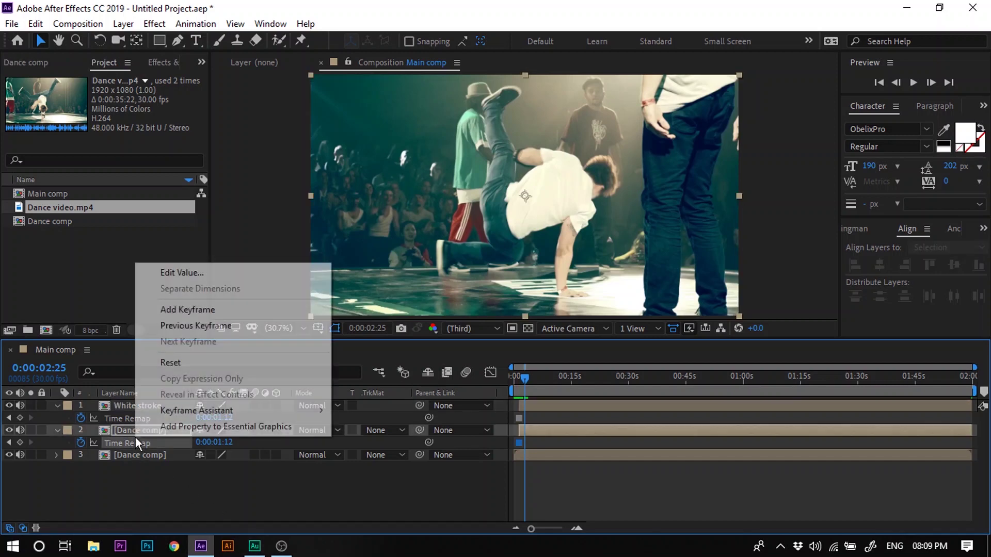
{"action": "left_click", "coordinate": [132, 482]}
{"action": "right_click", "coordinate": [125, 429]}
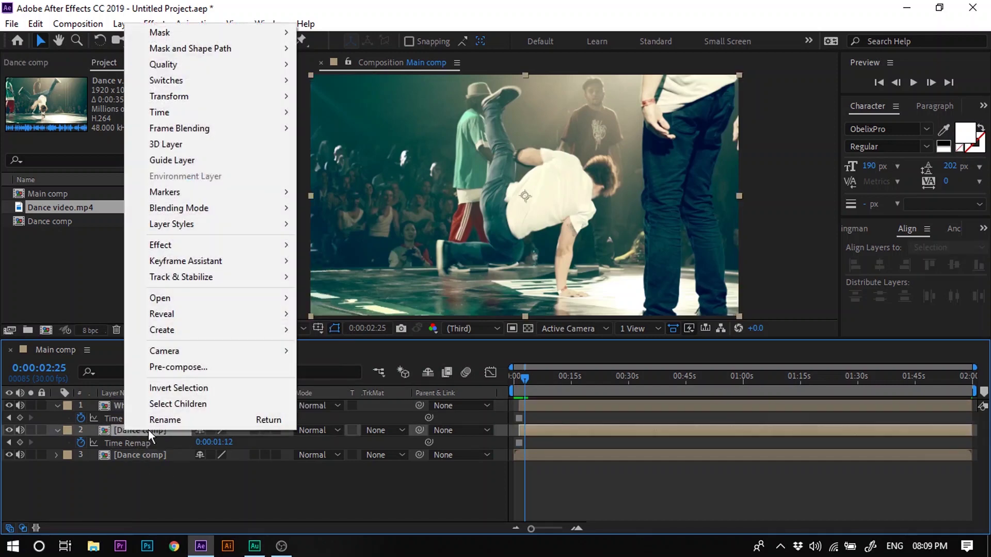
{"action": "left_click", "coordinate": [160, 420]}
{"action": "type", "text": "Blue wash"}
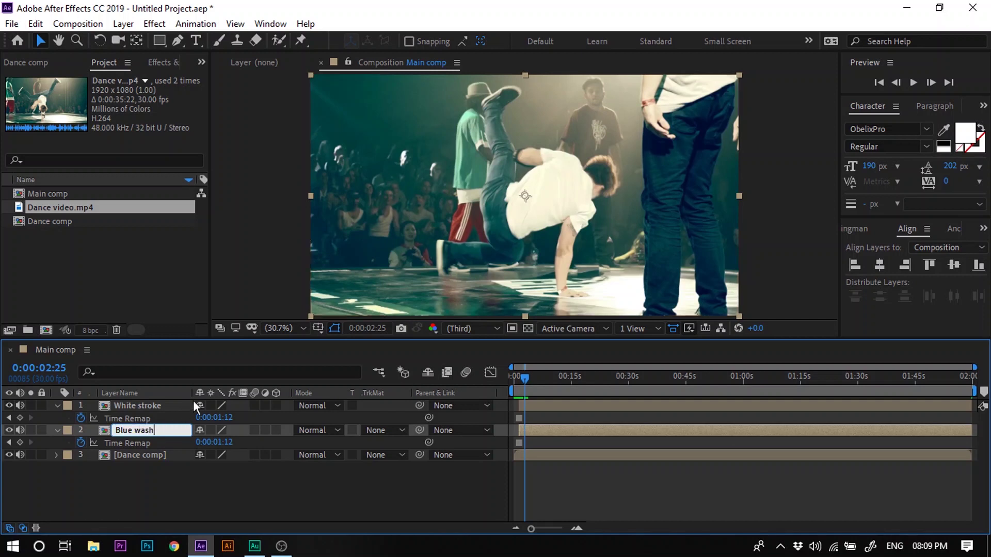
{"action": "left_click", "coordinate": [216, 481]}
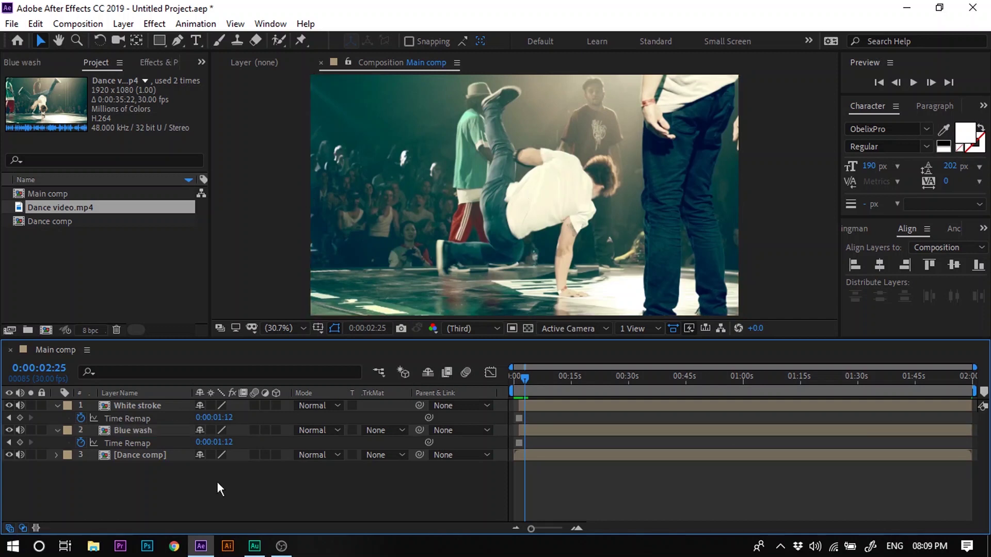
Step: Start a Pen tool mask on the White stroke layer, tracing the dancer's raised foot, leg and back up to the shoulder
{"action": "left_click", "coordinate": [553, 403]}
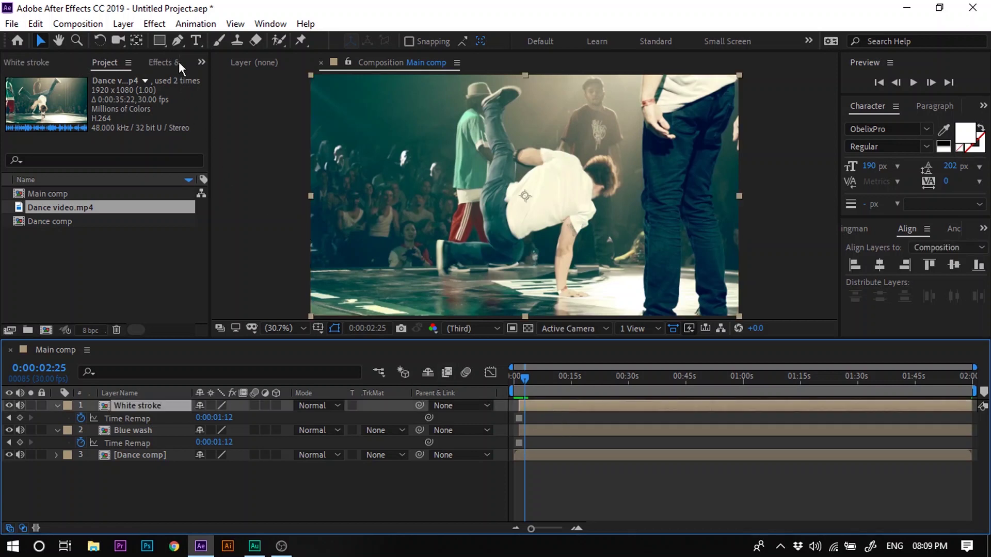
{"action": "left_click", "coordinate": [177, 41]}
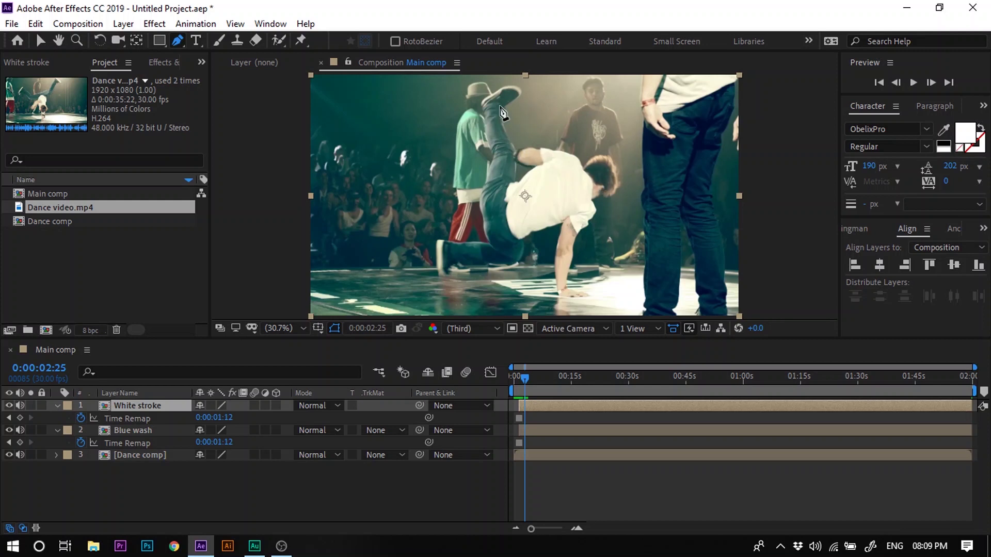
{"action": "left_click", "coordinate": [482, 99]}
{"action": "left_click", "coordinate": [511, 85]}
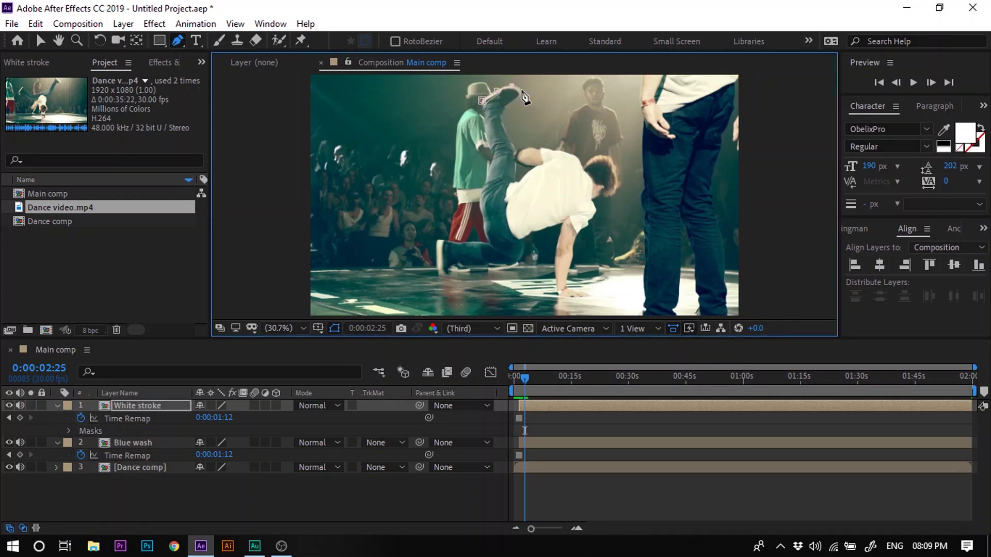
{"action": "left_click", "coordinate": [521, 90]}
{"action": "left_click", "coordinate": [501, 116]}
{"action": "left_click", "coordinate": [512, 142]}
{"action": "left_click", "coordinate": [518, 149]}
{"action": "left_click_drag", "start_coordinate": [528, 145], "coordinate": [521, 149]}
{"action": "left_click", "coordinate": [539, 149]}
{"action": "left_click", "coordinate": [572, 153]}
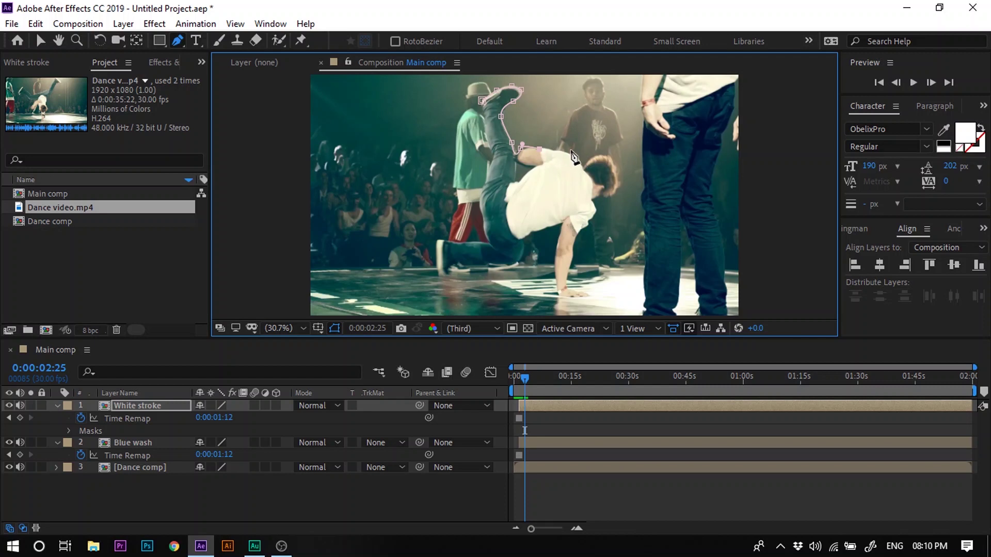
Step: Continue the mask outline around the dancer's head and down the outer side of the supporting arm to the hand
{"action": "left_click", "coordinate": [582, 164]}
{"action": "left_click", "coordinate": [609, 156]}
{"action": "left_click", "coordinate": [617, 190]}
{"action": "left_click", "coordinate": [599, 196]}
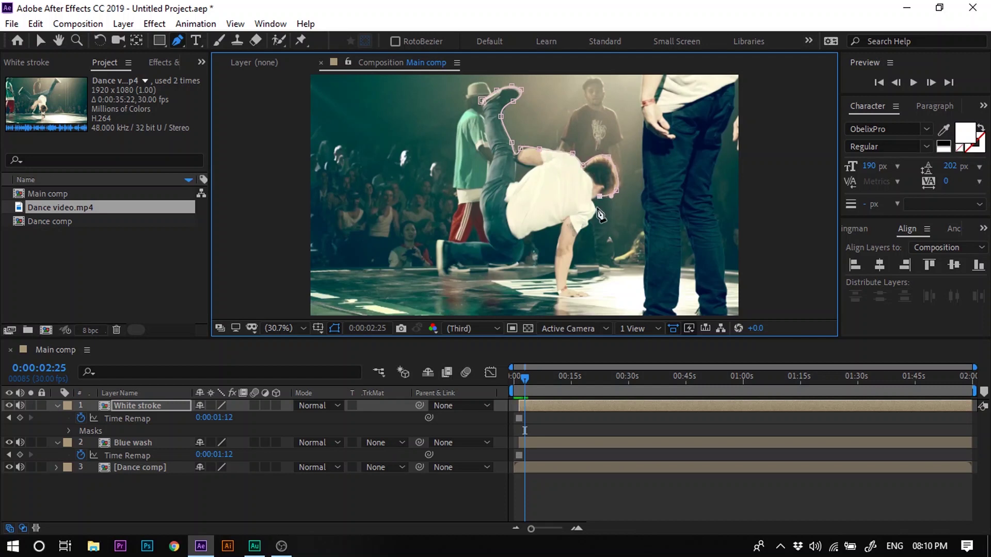
{"action": "left_click", "coordinate": [597, 204]}
{"action": "left_click", "coordinate": [588, 221]}
{"action": "left_click", "coordinate": [574, 252]}
{"action": "left_click", "coordinate": [568, 279]}
{"action": "left_click_drag", "start_coordinate": [588, 293], "coordinate": [594, 294]}
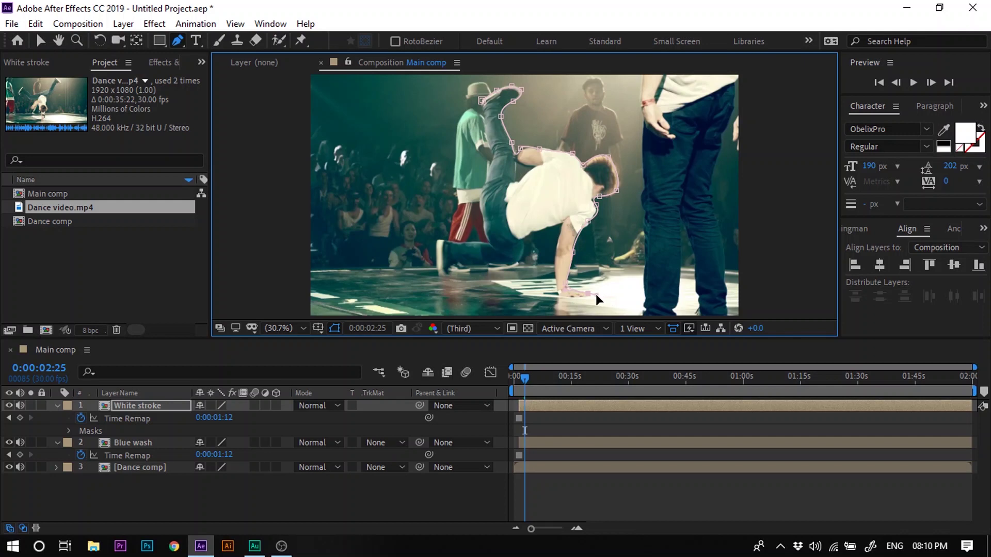
{"action": "left_click", "coordinate": [560, 292]}
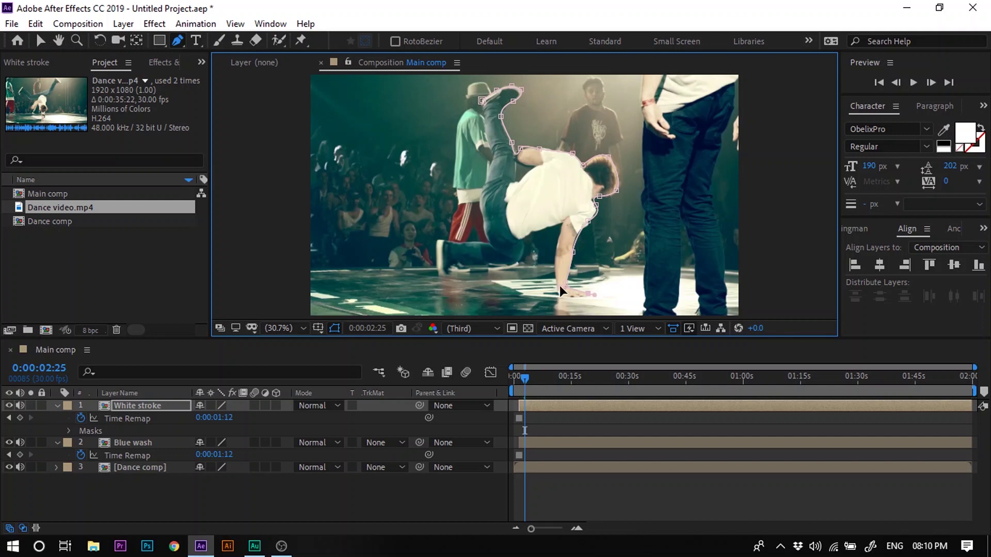
Step: Continue the mask outline up the inner side of the supporting arm and along the shirt's lower edge to the bent knee
{"action": "left_click", "coordinate": [555, 251]}
{"action": "left_click", "coordinate": [561, 224]}
{"action": "left_click", "coordinate": [535, 232]}
{"action": "left_click", "coordinate": [522, 239]}
{"action": "left_click", "coordinate": [521, 257]}
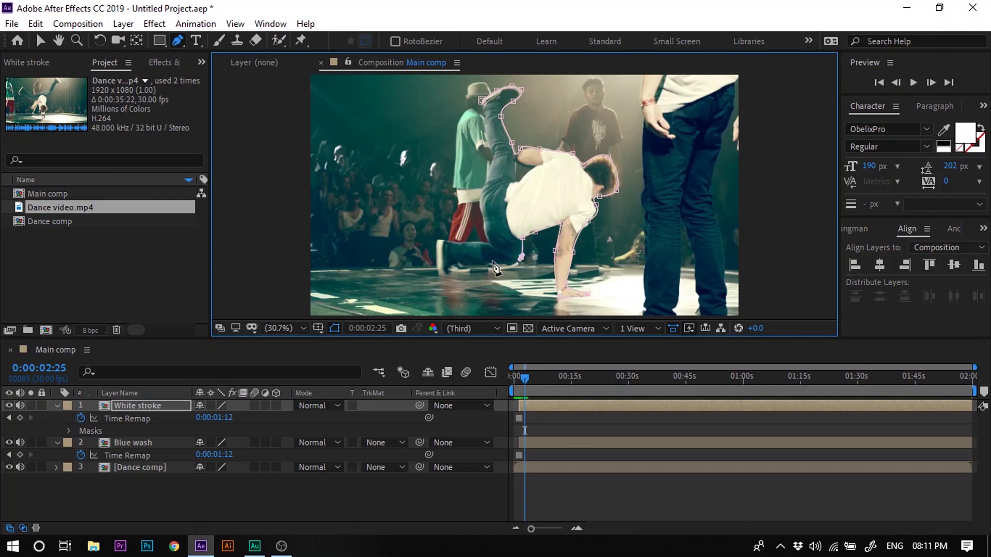
Step: Trace the mask along the underside of the bent lower leg to the sole of the shoe
{"action": "left_click", "coordinate": [493, 269]}
{"action": "left_click", "coordinate": [481, 257]}
{"action": "left_click_drag", "start_coordinate": [481, 259], "coordinate": [493, 268]}
{"action": "left_click", "coordinate": [465, 267]}
{"action": "left_click", "coordinate": [452, 266]}
{"action": "left_click", "coordinate": [437, 269]}
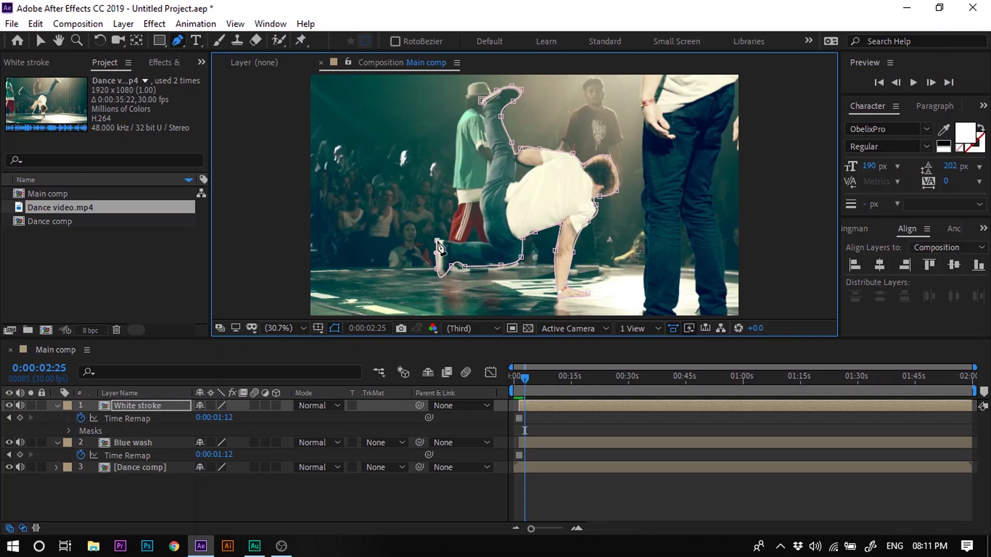
Step: Complete the dancer's mask around the rear shoe, along the top of the lower leg and up the back of the raised leg
{"action": "left_click_drag", "start_coordinate": [437, 241], "coordinate": [459, 243]}
{"action": "left_click", "coordinate": [491, 247]}
{"action": "left_click", "coordinate": [486, 221]}
{"action": "left_click", "coordinate": [487, 180]}
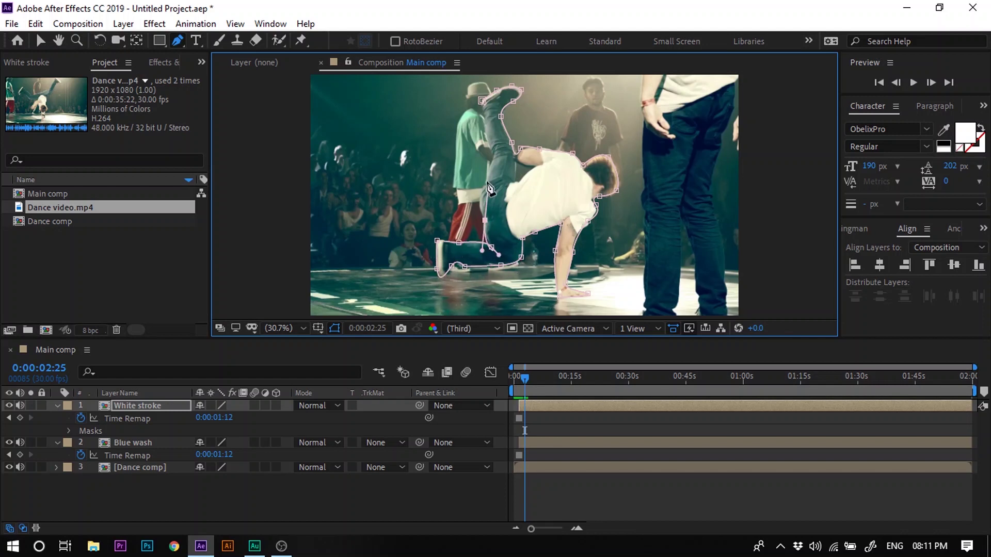
{"action": "left_click", "coordinate": [502, 157]}
{"action": "left_click_drag", "start_coordinate": [488, 194], "coordinate": [491, 152]}
{"action": "left_click", "coordinate": [489, 141]}
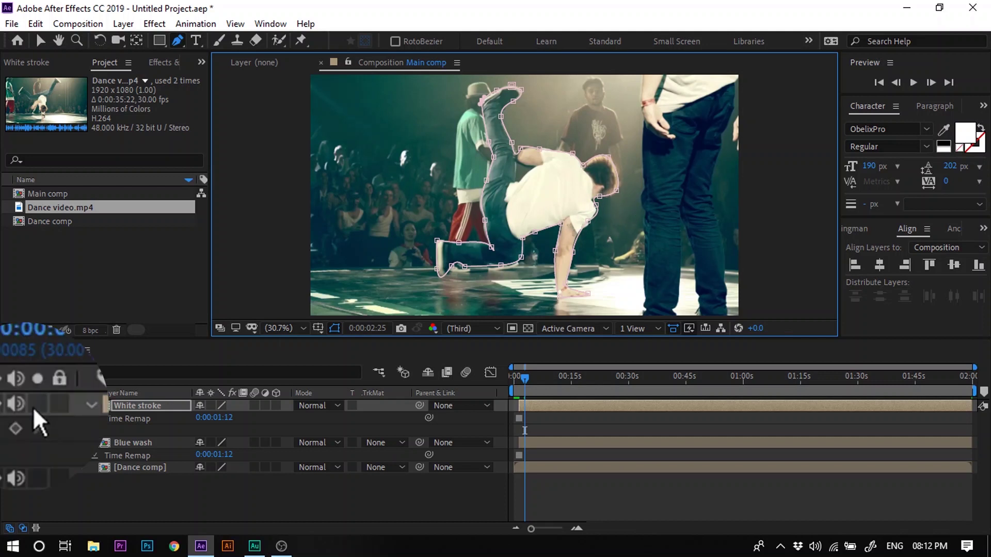
Step: Solo the White stroke layer and draw a second mask around the gap between the dancer's bent arm and thigh
{"action": "left_click", "coordinate": [51, 420]}
{"action": "left_click", "coordinate": [31, 405]}
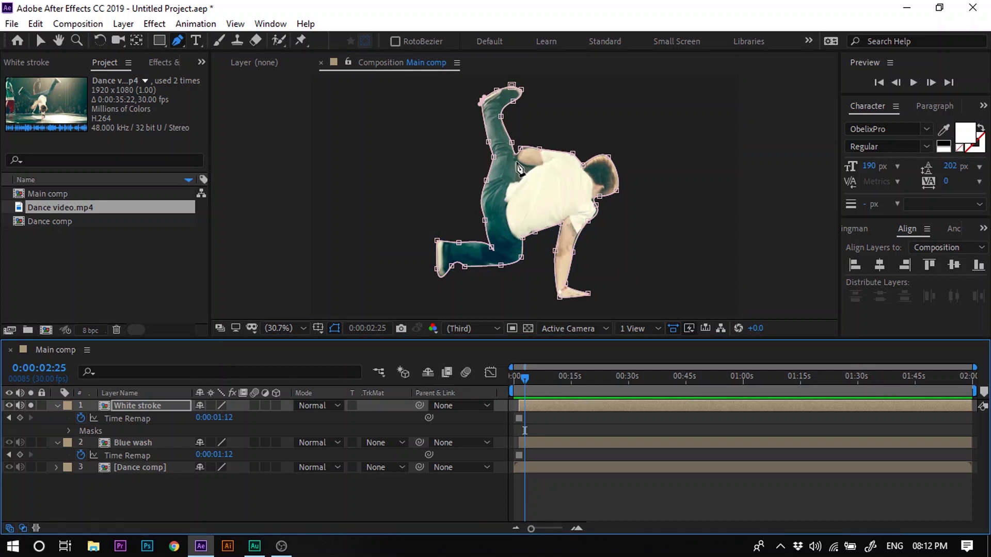
{"action": "left_click", "coordinate": [500, 197]}
{"action": "left_click_drag", "start_coordinate": [520, 179], "coordinate": [529, 165]}
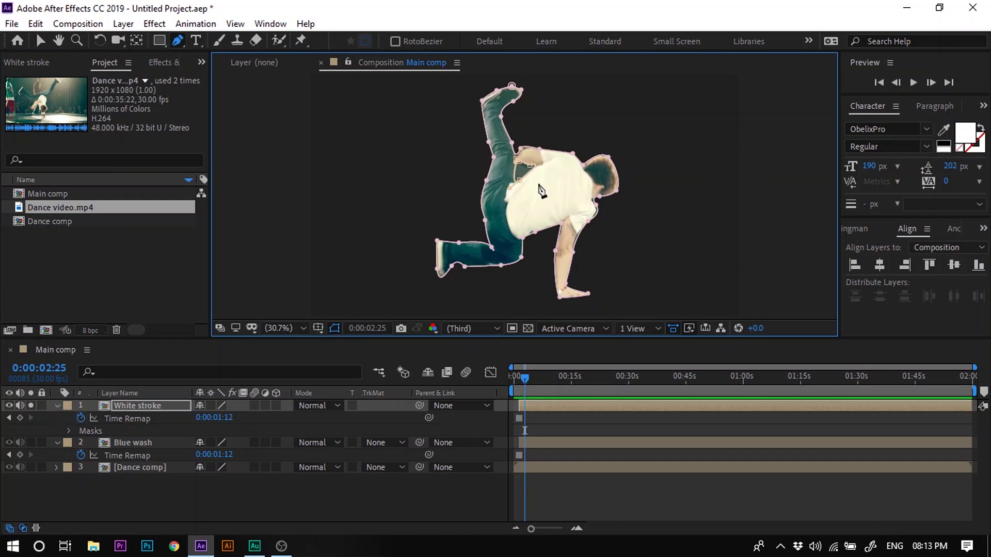
{"action": "left_click", "coordinate": [578, 442]}
{"action": "left_click", "coordinate": [546, 407]}
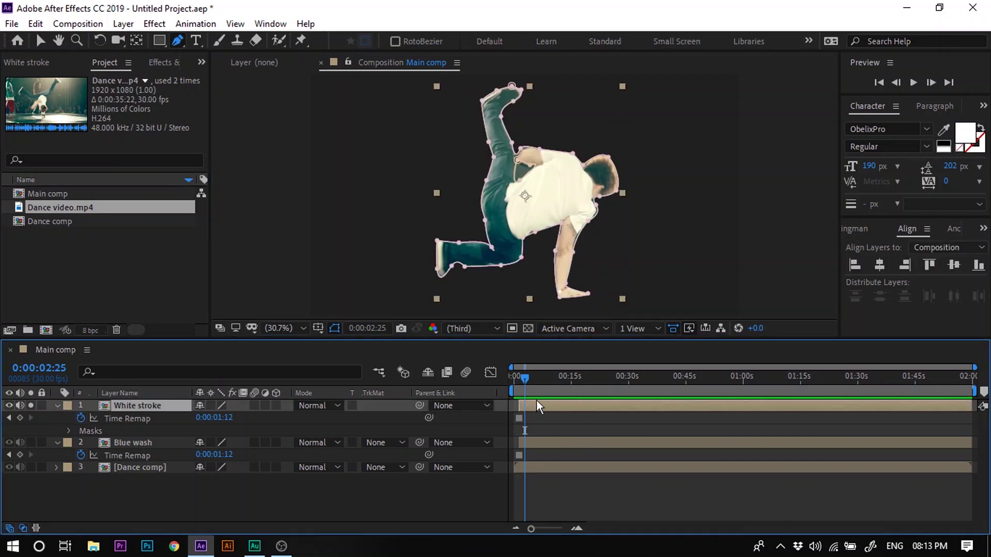
{"action": "key", "text": "ctrl+shift+a"}
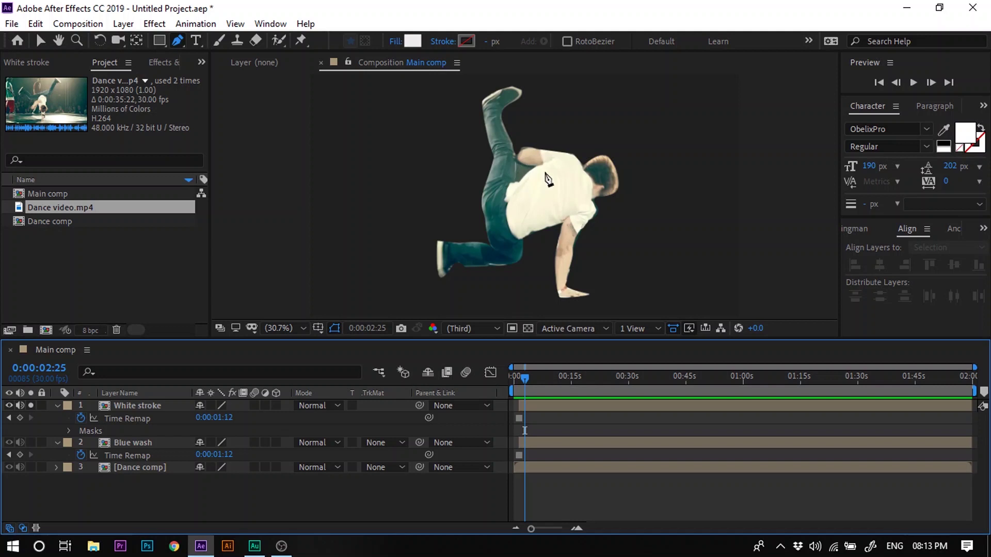
Step: Set Mask 2 of the White stroke layer to Subtract mode and collapse the layer's properties
{"action": "left_click", "coordinate": [57, 406]}
{"action": "left_click", "coordinate": [57, 406]}
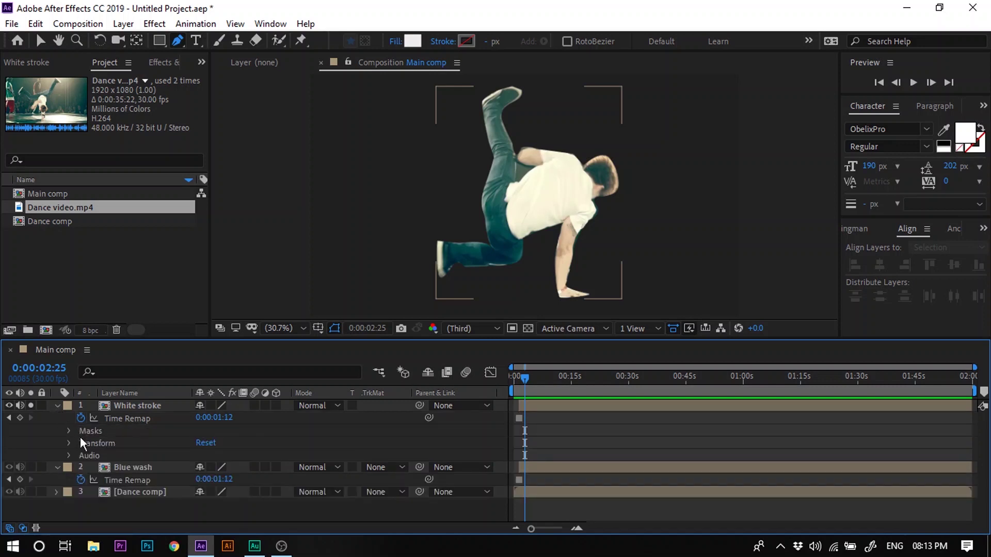
{"action": "left_click", "coordinate": [68, 431]}
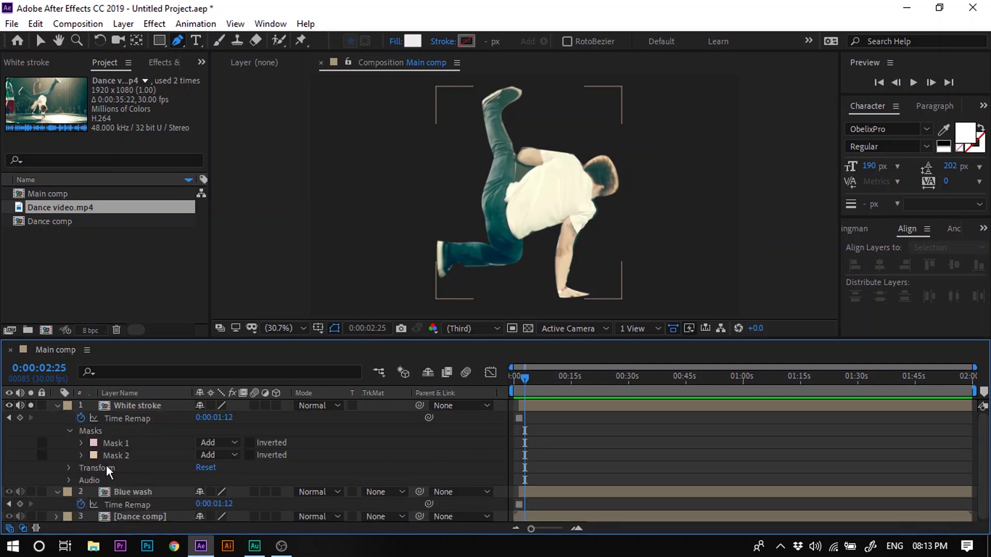
{"action": "left_click", "coordinate": [230, 455]}
{"action": "left_click", "coordinate": [254, 371]}
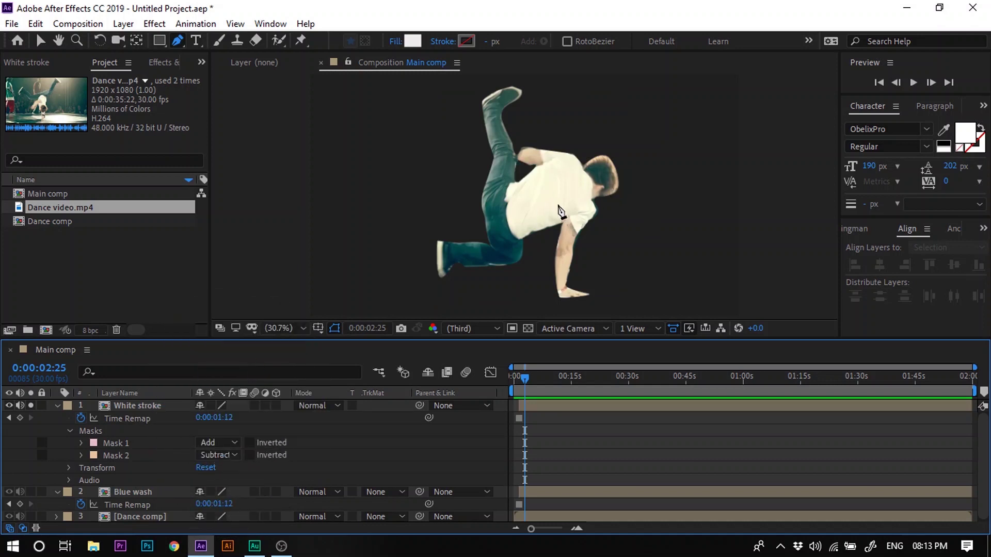
{"action": "left_click", "coordinate": [86, 407]}
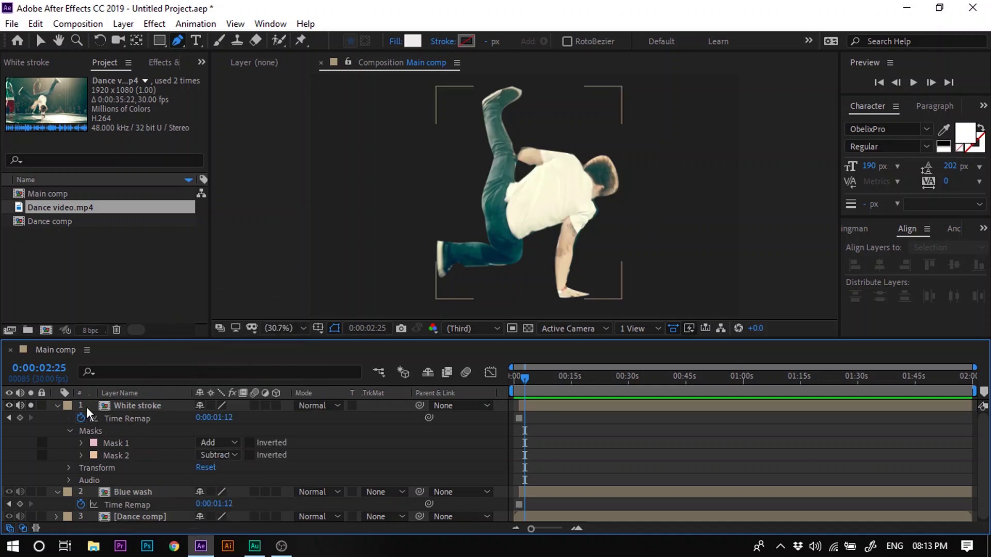
{"action": "left_click", "coordinate": [57, 407]}
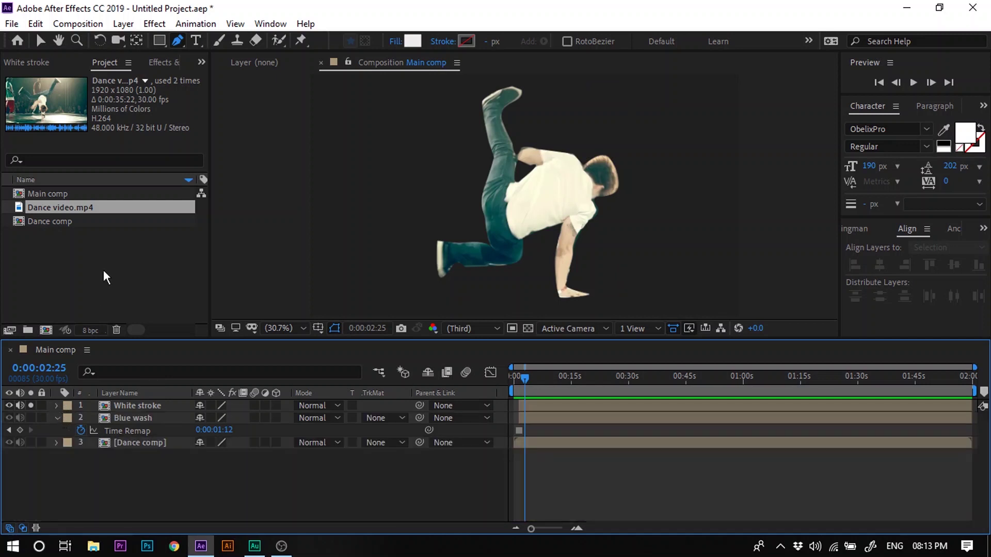
Step: Find the Stroke effect under Generate and apply it to the White stroke layer
{"action": "left_click", "coordinate": [160, 63]}
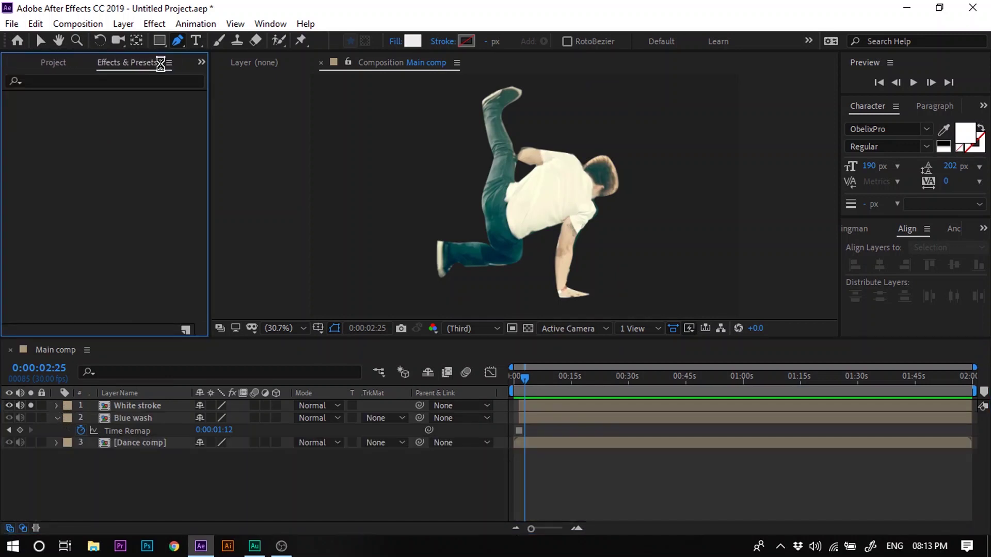
{"action": "left_click", "coordinate": [47, 81]}
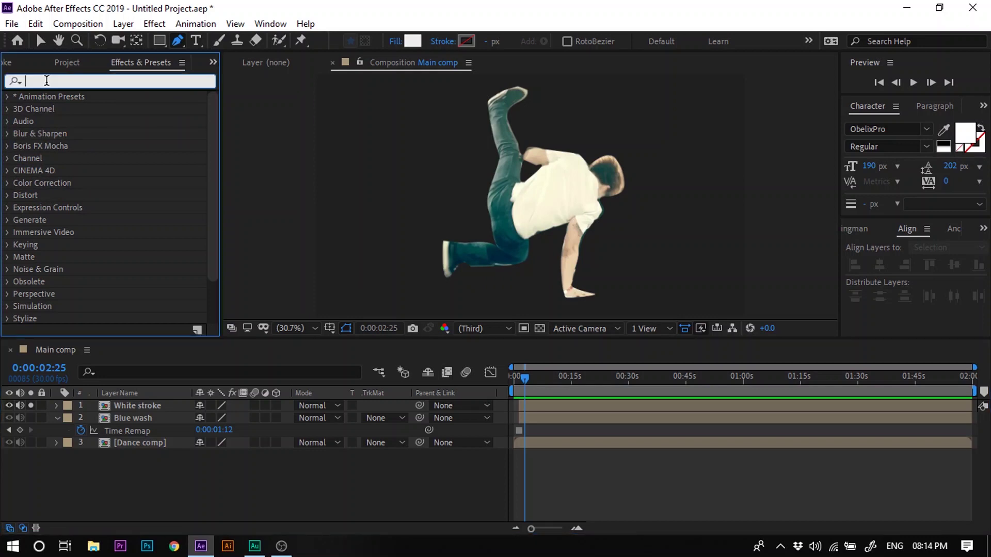
{"action": "type", "text": "str"}
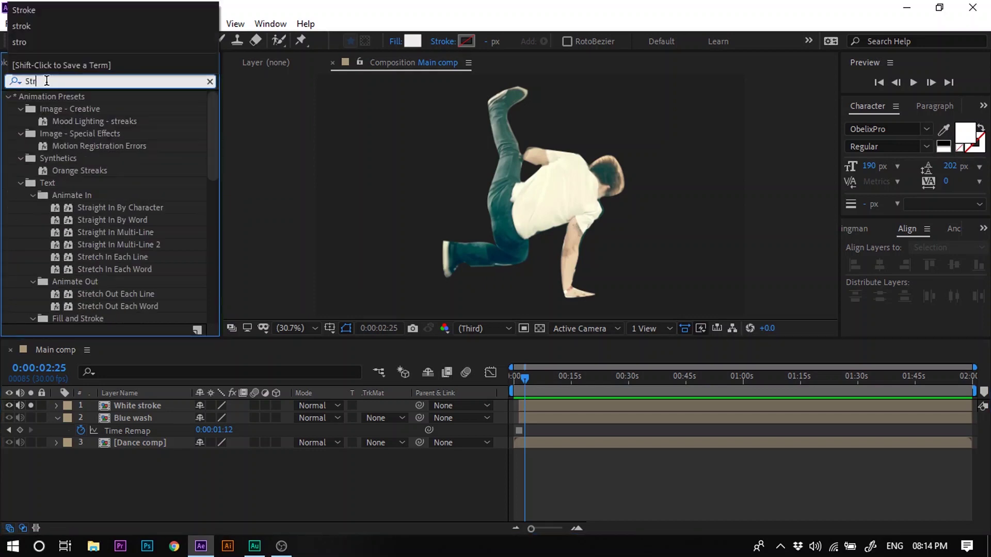
{"action": "type", "text": "oke"}
{"action": "left_click", "coordinate": [528, 405]}
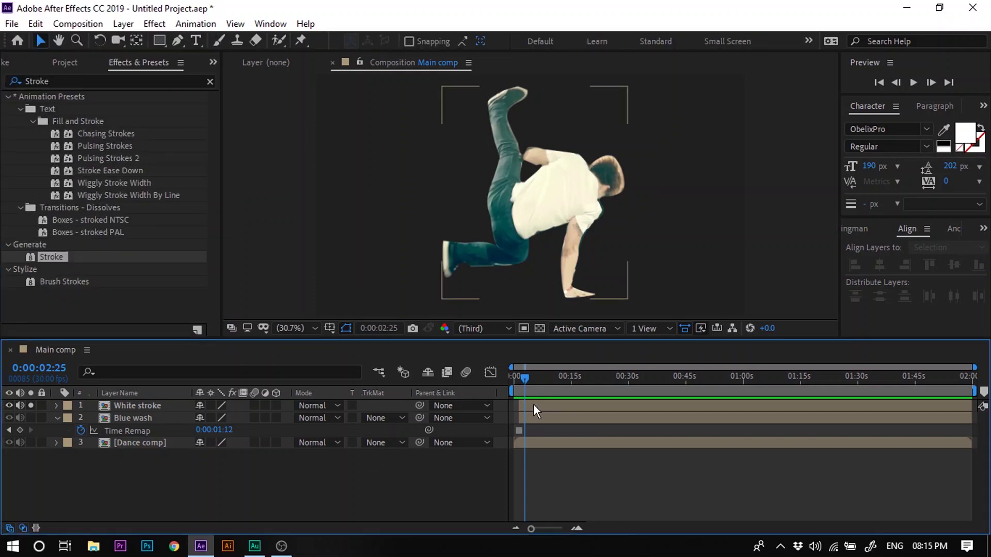
{"action": "left_click", "coordinate": [534, 405]}
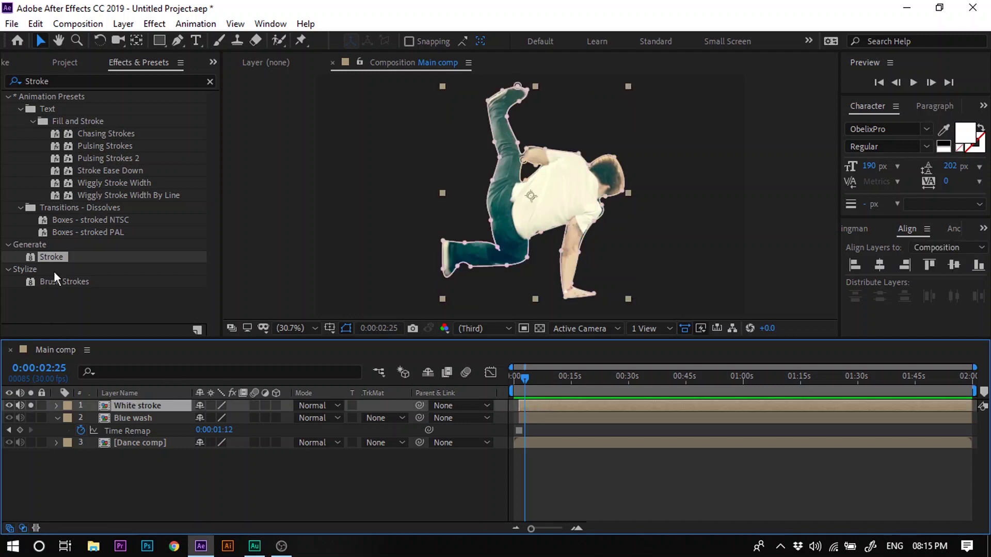
{"action": "double_click", "coordinate": [61, 255]}
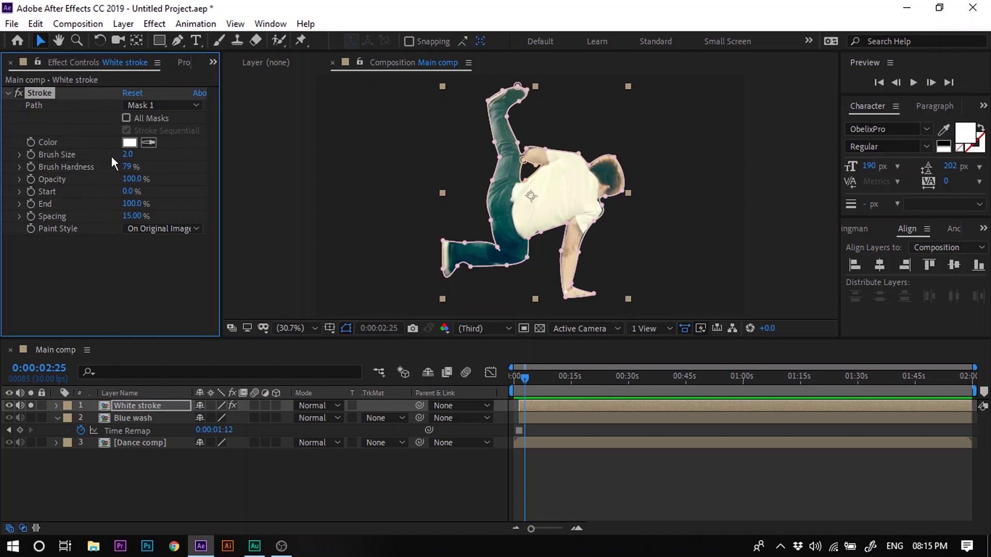
Step: Set the Stroke effect's brush size to 15 and deselect the layer
{"action": "left_click", "coordinate": [127, 154]}
{"action": "type", "text": "15"}
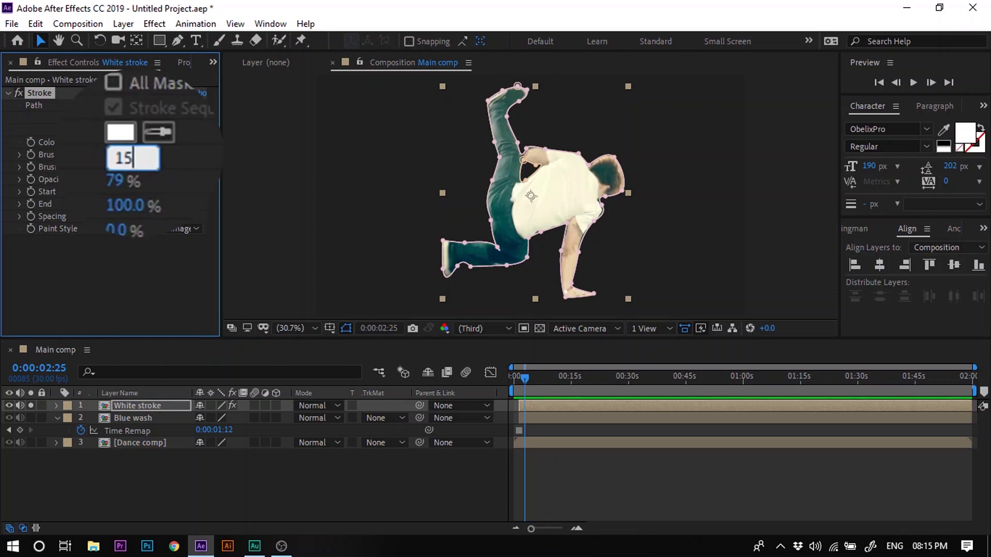
{"action": "key", "text": "Return"}
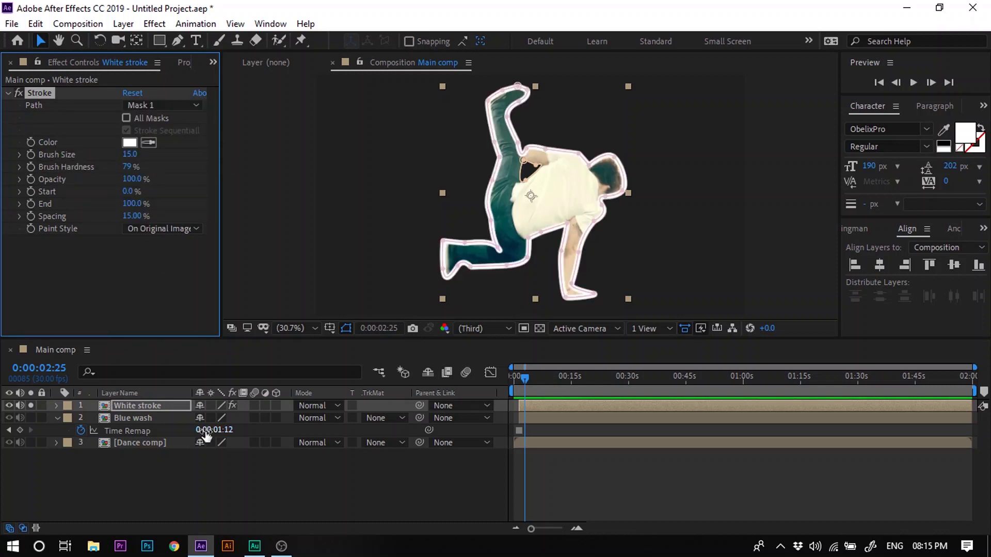
{"action": "left_click", "coordinate": [252, 468]}
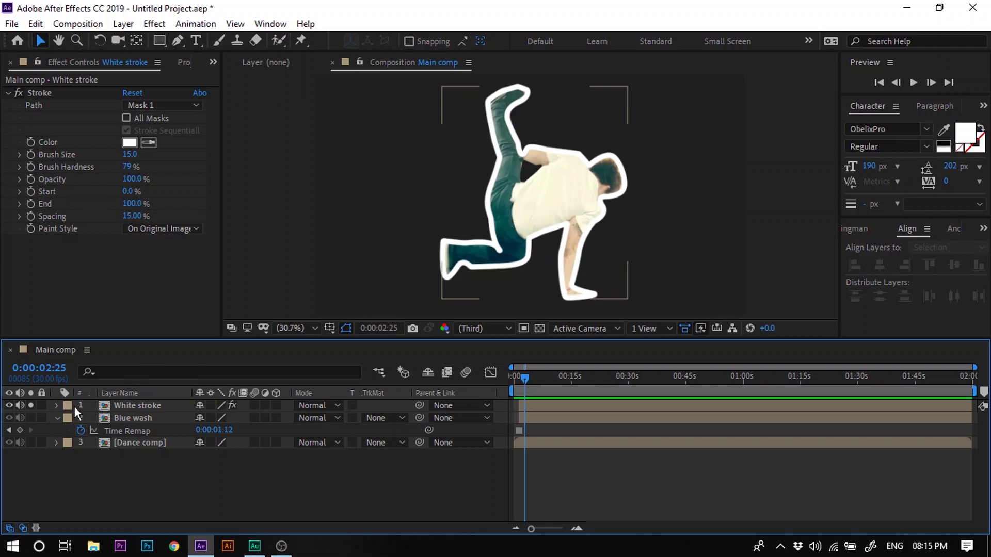
Step: Turn on All Masks for the Stroke effect and unsolo the White stroke layer
{"action": "left_click", "coordinate": [57, 406]}
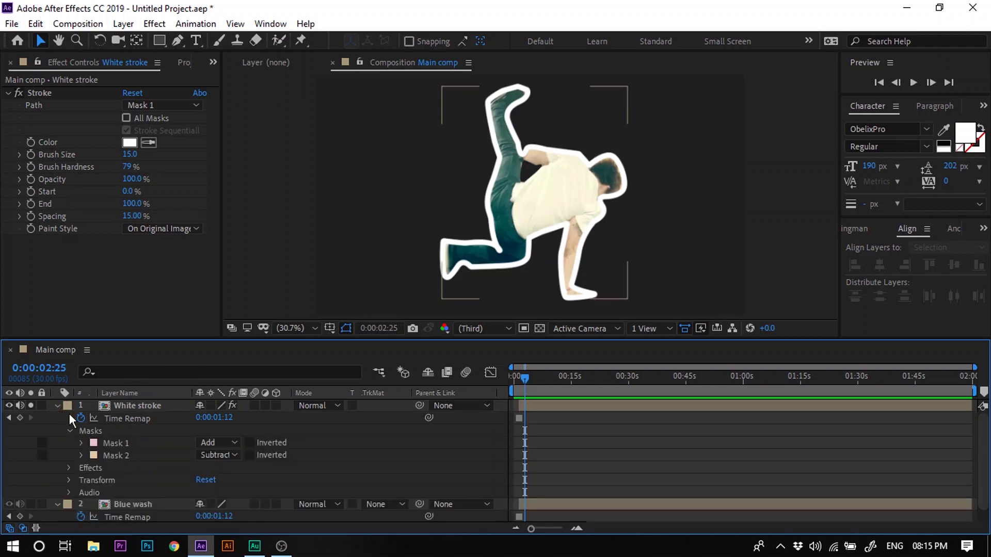
{"action": "left_click", "coordinate": [68, 467]}
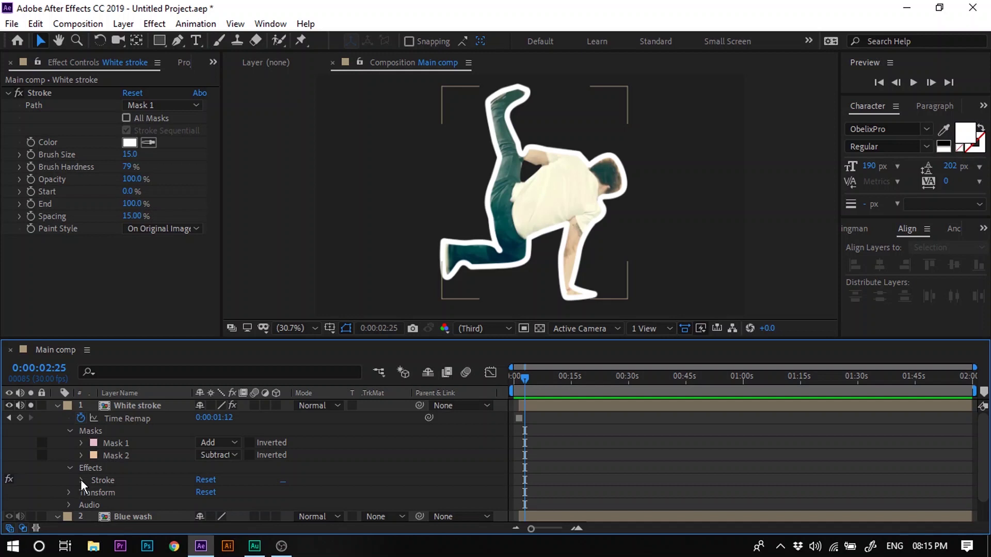
{"action": "left_click", "coordinate": [82, 480]}
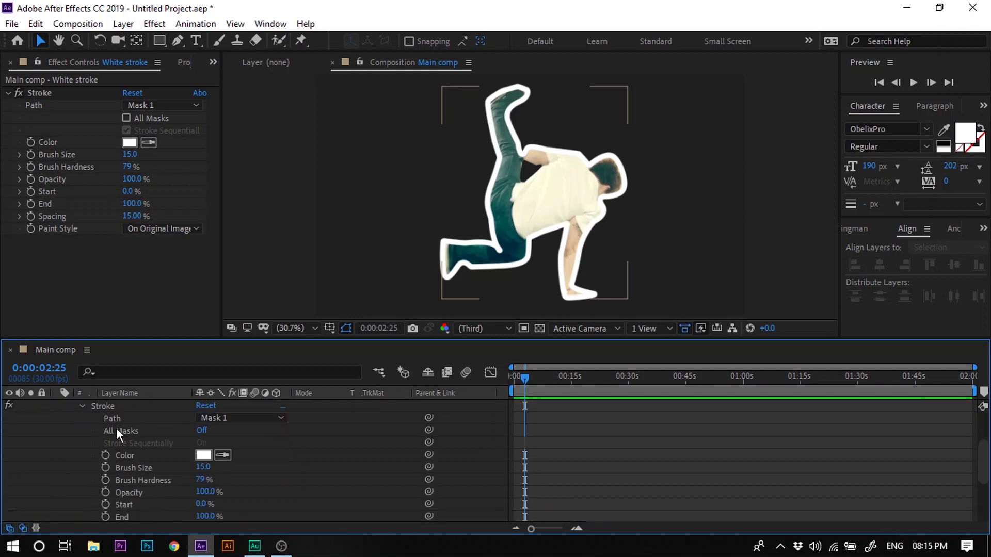
{"action": "left_click", "coordinate": [201, 431]}
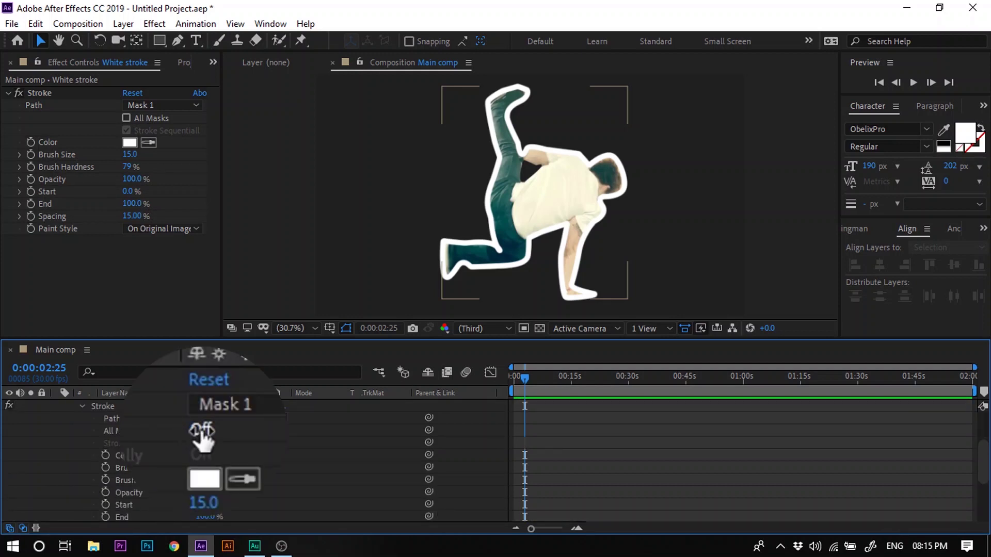
{"action": "left_click", "coordinate": [629, 182]}
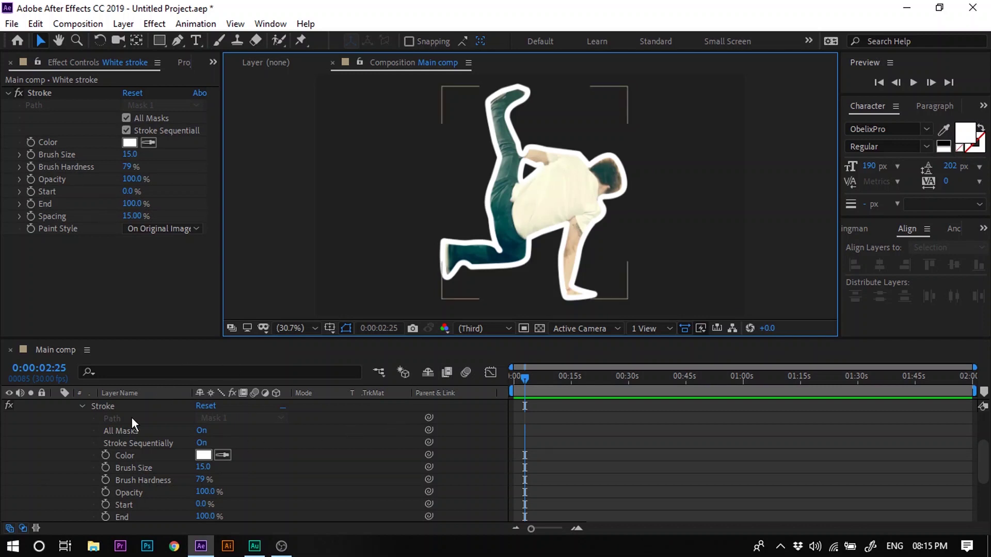
{"action": "left_click", "coordinate": [82, 406]}
{"action": "left_click", "coordinate": [70, 405]}
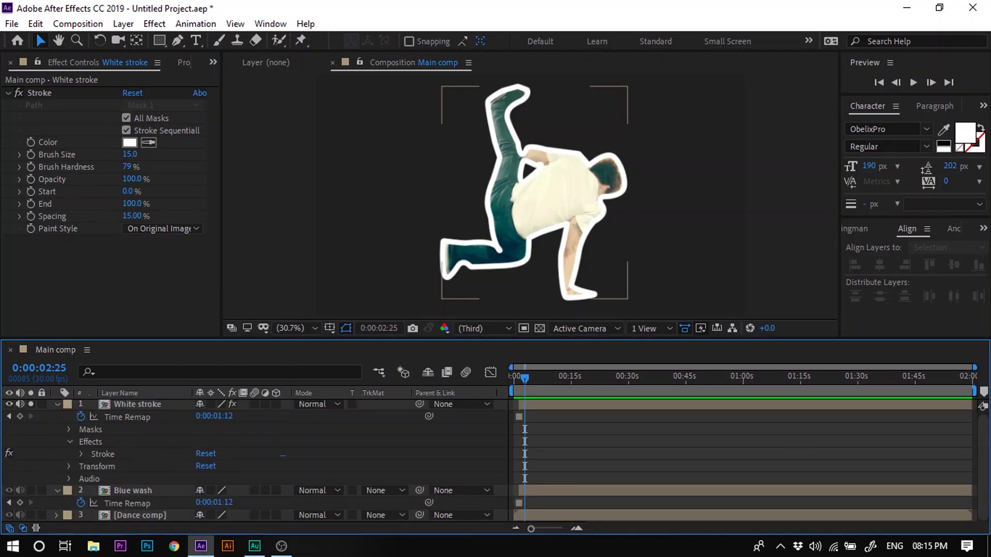
{"action": "left_click", "coordinate": [58, 405]}
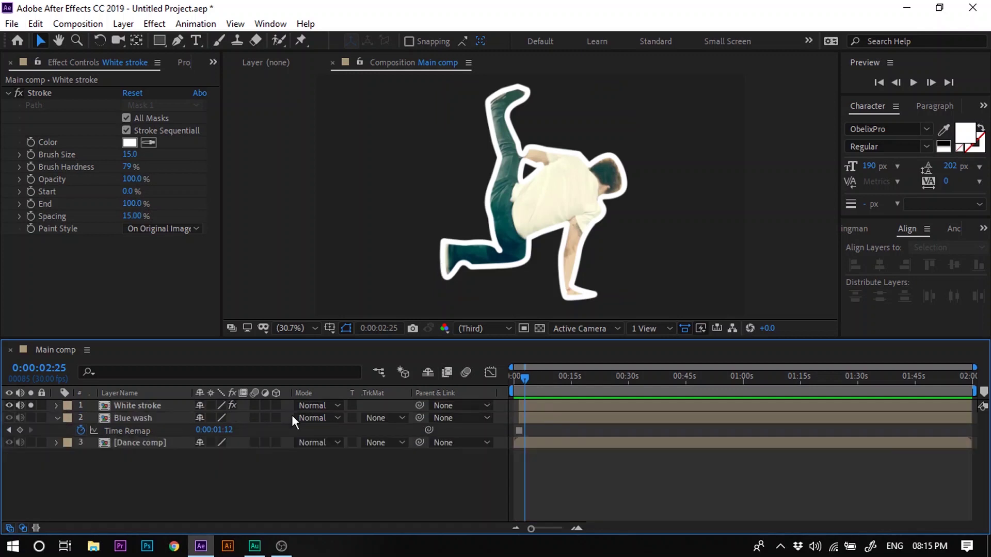
{"action": "left_click", "coordinate": [31, 405]}
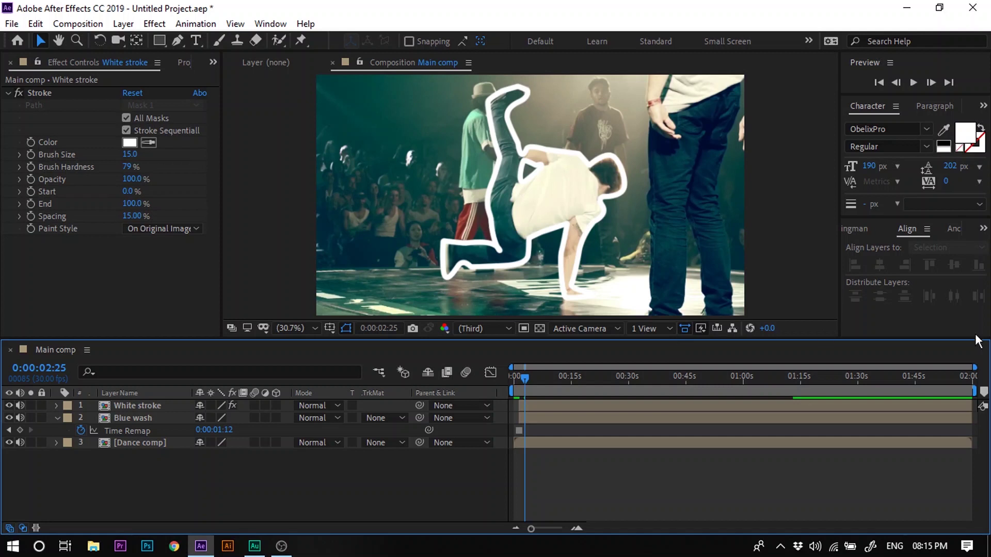
Step: Find the Colorize - blue wash animation preset and apply it to the Blue wash layer
{"action": "left_click", "coordinate": [597, 416]}
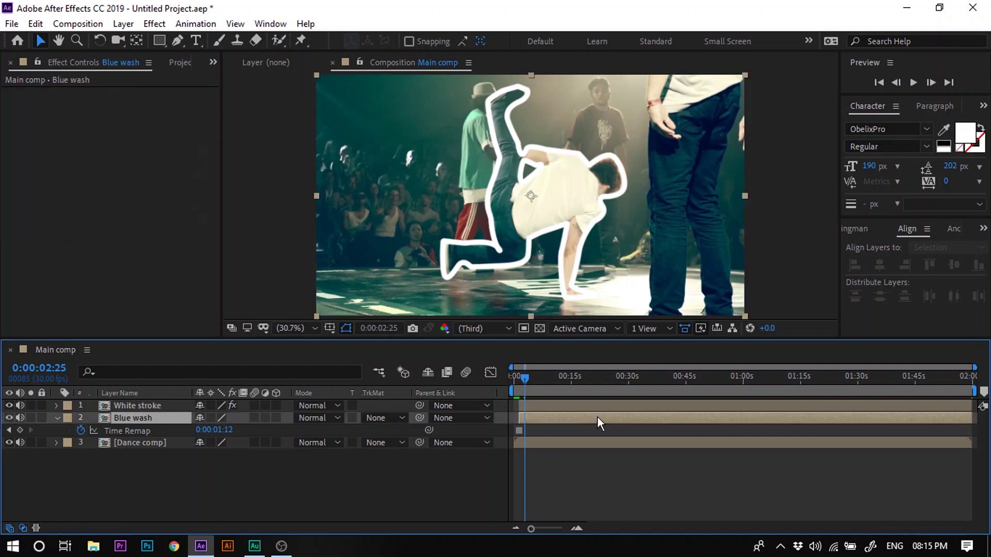
{"action": "left_click", "coordinate": [213, 62]}
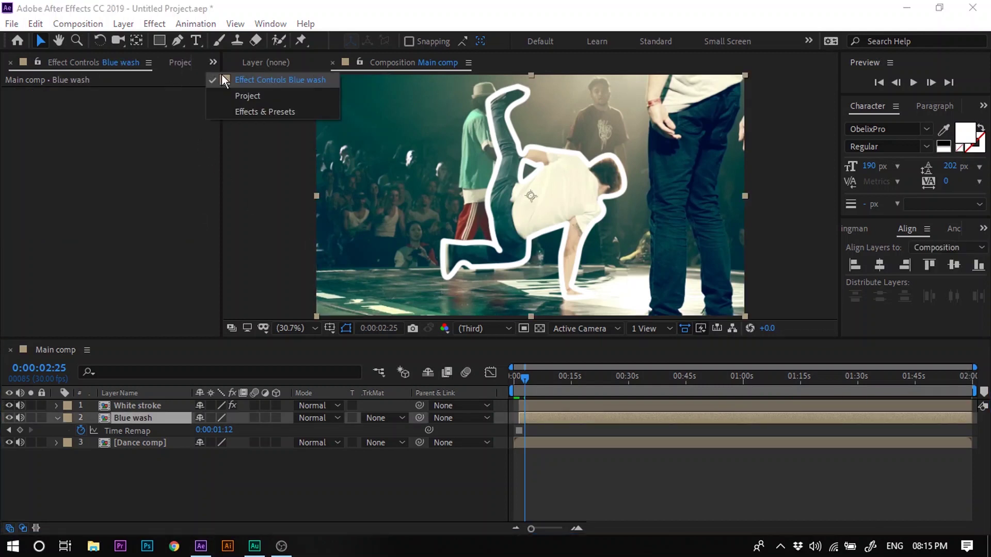
{"action": "left_click", "coordinate": [243, 111]}
{"action": "left_click", "coordinate": [106, 82]}
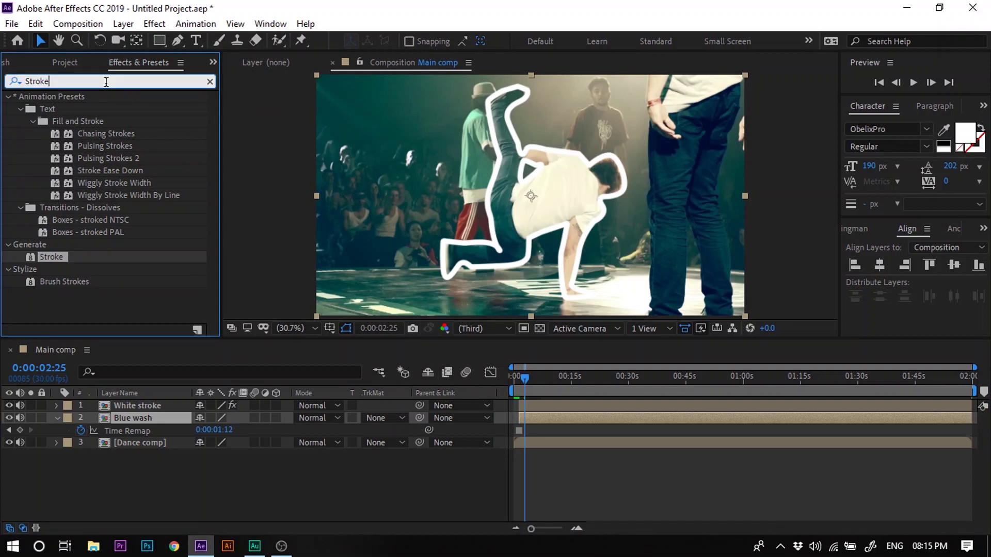
{"action": "key", "text": "BackSpace"}
{"action": "type", "text": "b"}
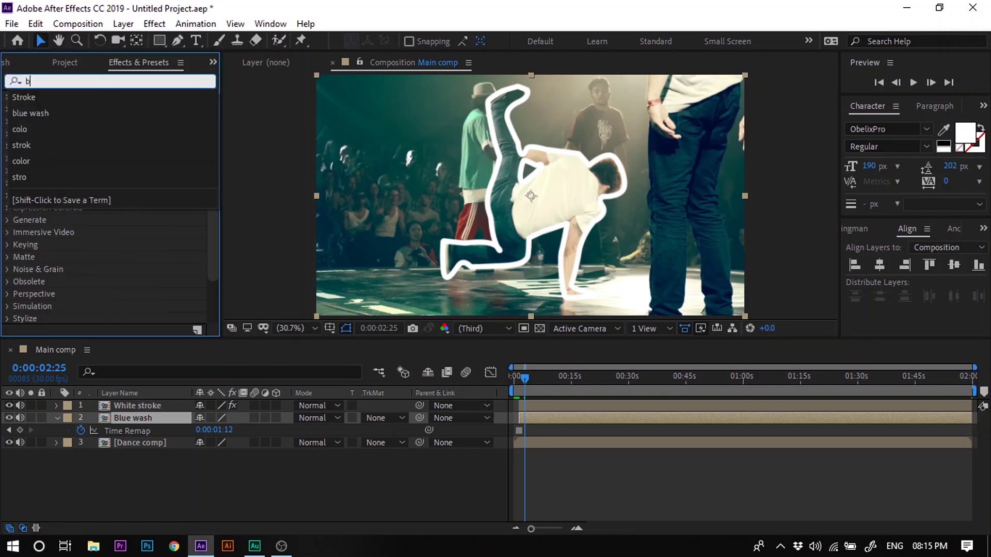
{"action": "type", "text": "lue wash"}
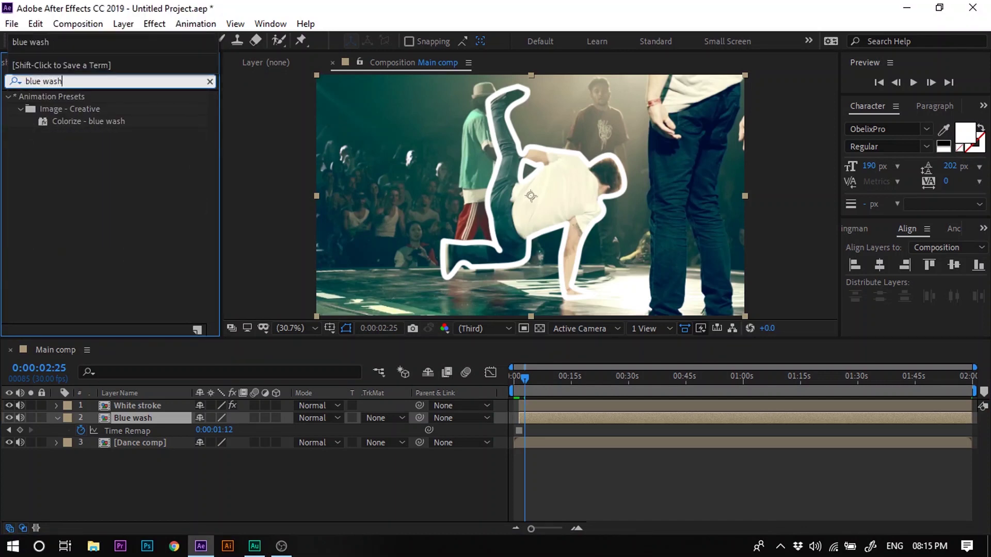
{"action": "double_click", "coordinate": [125, 124]}
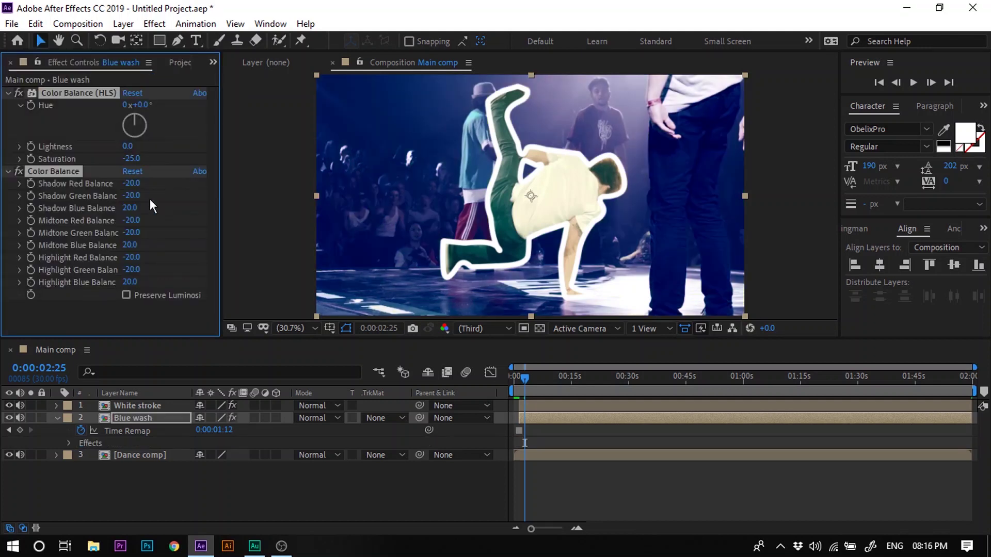
Step: Set the Blue wash layer's Lightness to -52 and its Midtone Green Balance to -100, leaving the layer deselected
{"action": "left_click", "coordinate": [130, 159]}
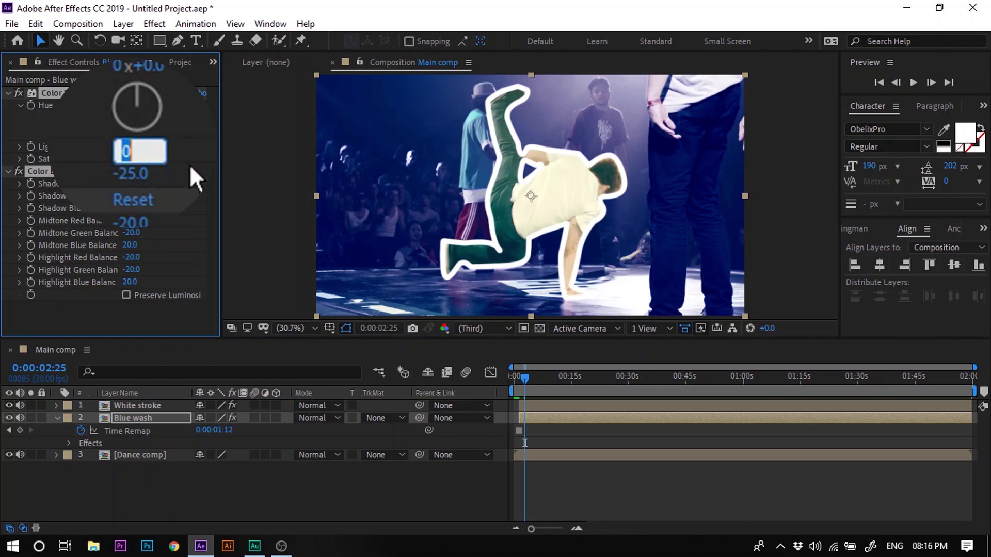
{"action": "type", "text": "-52"}
{"action": "key", "text": "Return"}
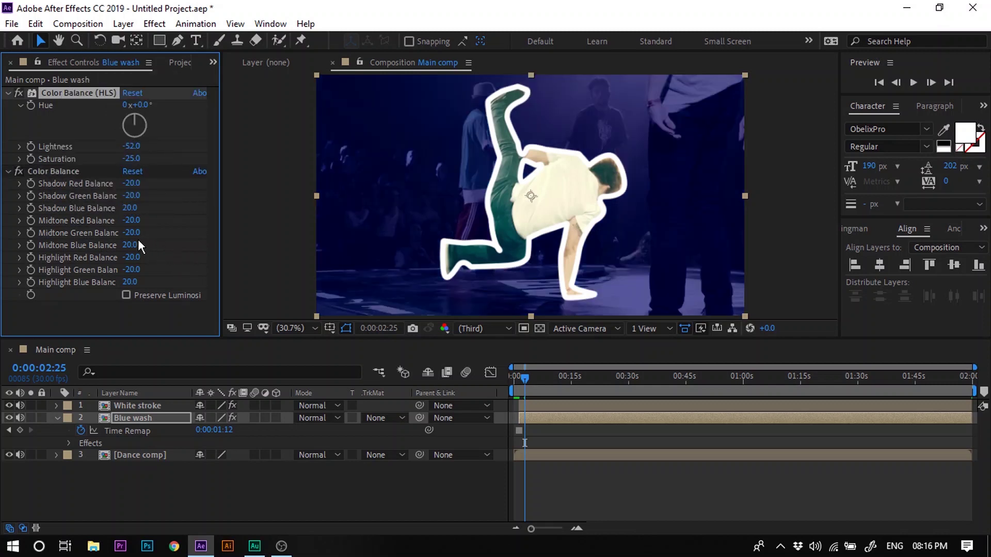
{"action": "left_click_drag", "start_coordinate": [131, 232], "coordinate": [93, 232]}
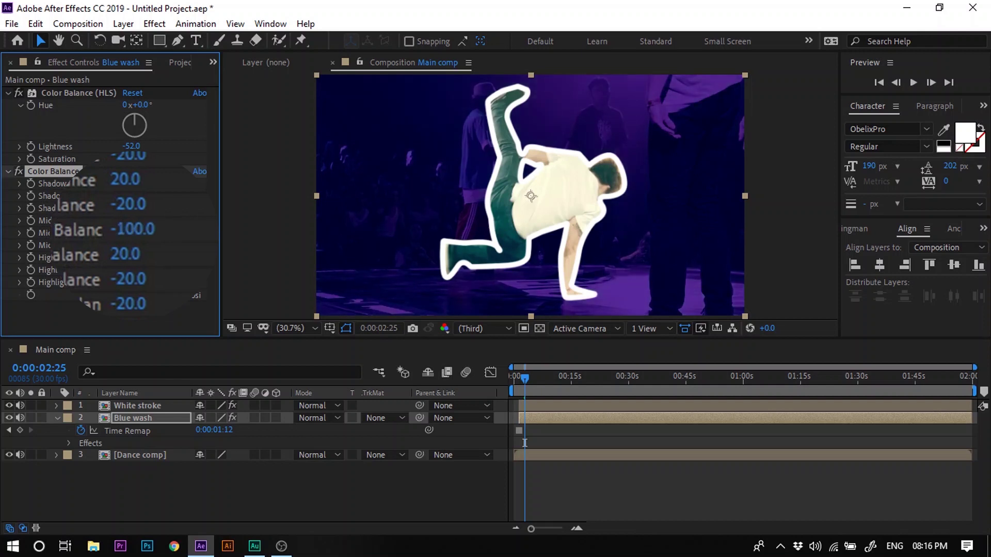
{"action": "left_click", "coordinate": [417, 478]}
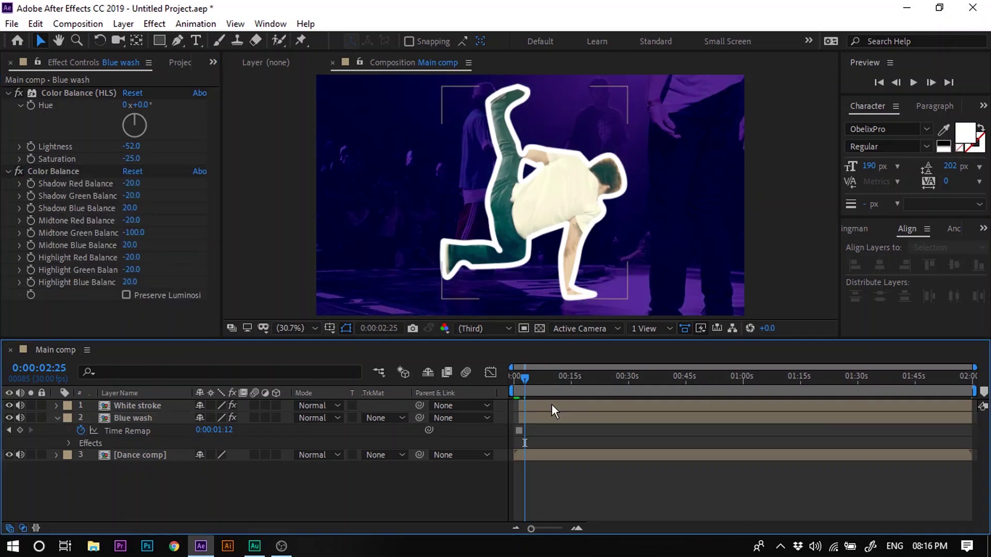
Step: Keyframe the White stroke layer's Opacity at 100% at its in point (0:00:01:12) and at 0% two frames on, at 0:00:01:14
{"action": "left_click", "coordinate": [552, 404]}
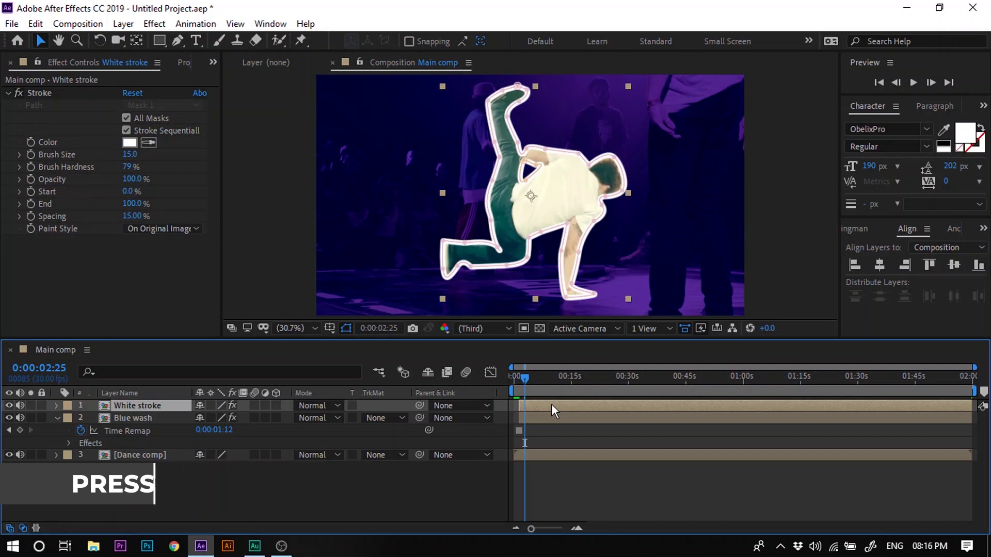
{"action": "key", "text": "i"}
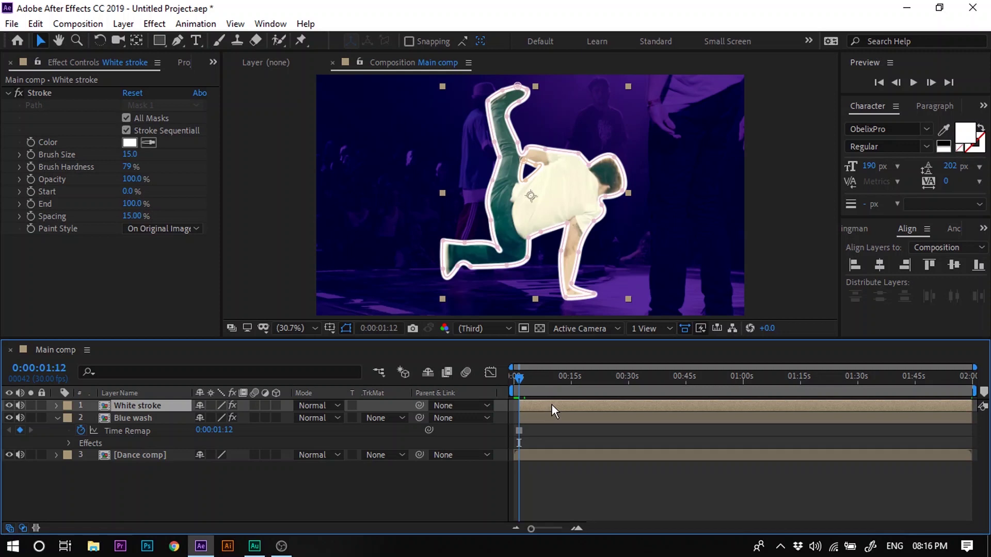
{"action": "key", "text": "t"}
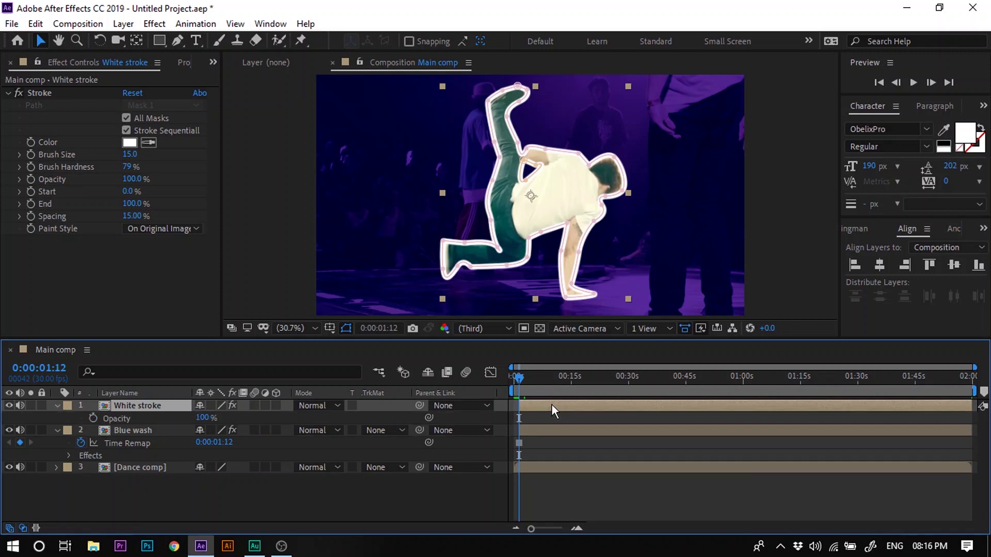
{"action": "left_click", "coordinate": [92, 419]}
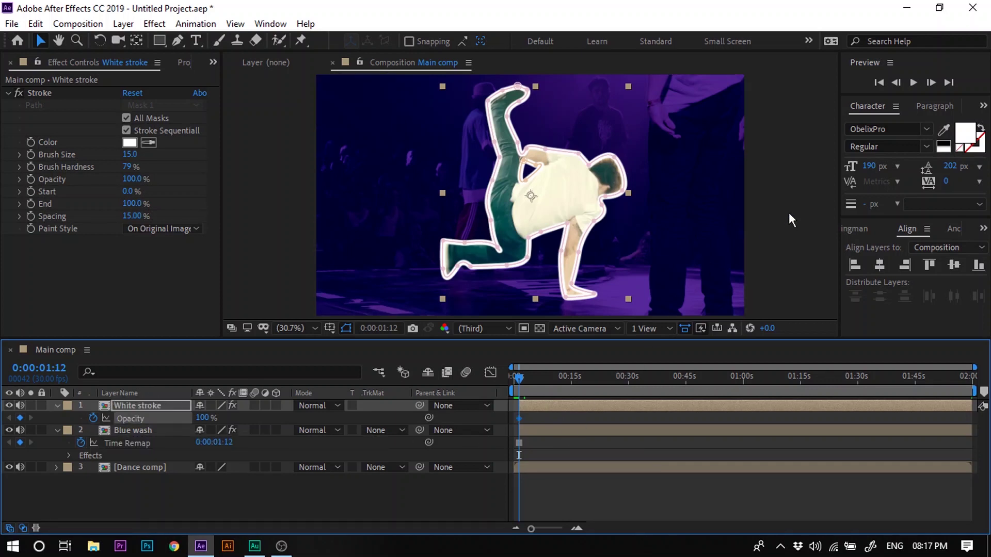
{"action": "left_click", "coordinate": [931, 82]}
{"action": "left_click", "coordinate": [932, 82]}
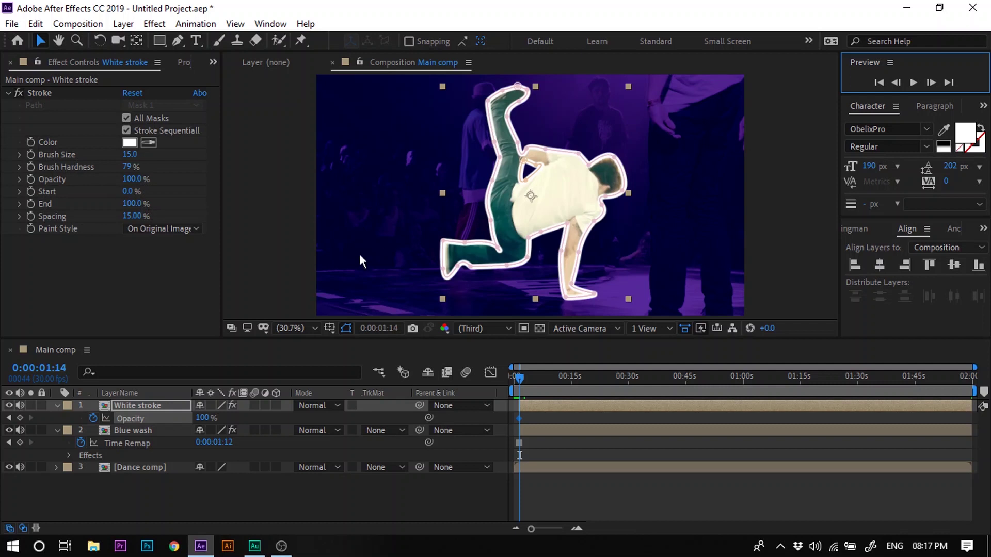
{"action": "left_click", "coordinate": [201, 418]}
{"action": "type", "text": "0"}
{"action": "key", "text": "Return"}
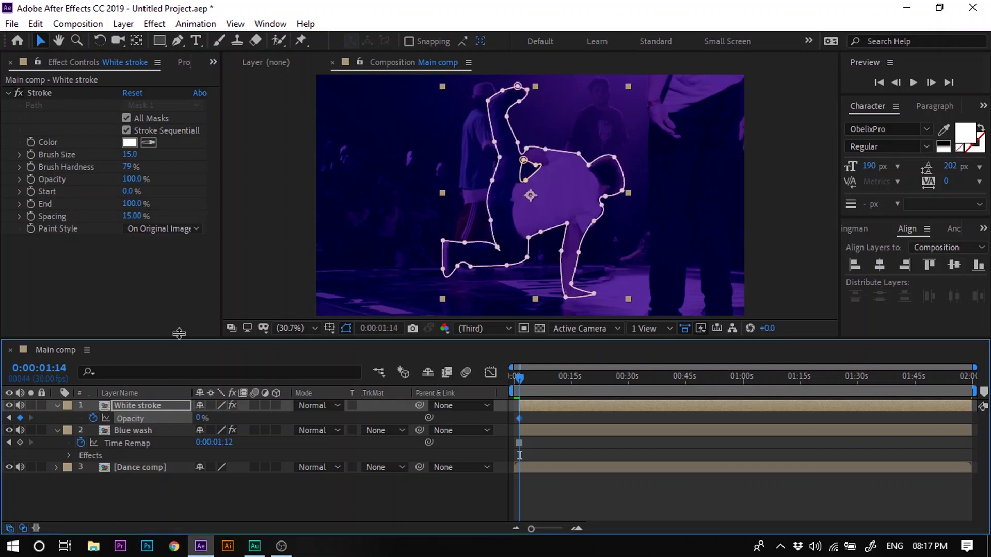
Step: Add White stroke Opacity keyframes of 100% at 0:00:01:16 and 0% at 0:00:01:18
{"action": "left_click", "coordinate": [931, 82]}
{"action": "left_click", "coordinate": [931, 82]}
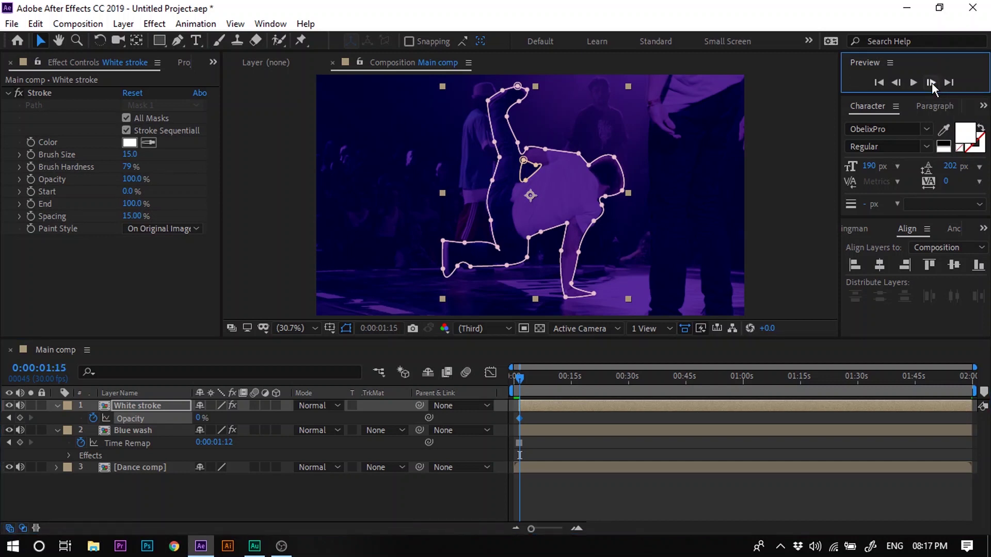
{"action": "left_click", "coordinate": [201, 418]}
{"action": "type", "text": "100"}
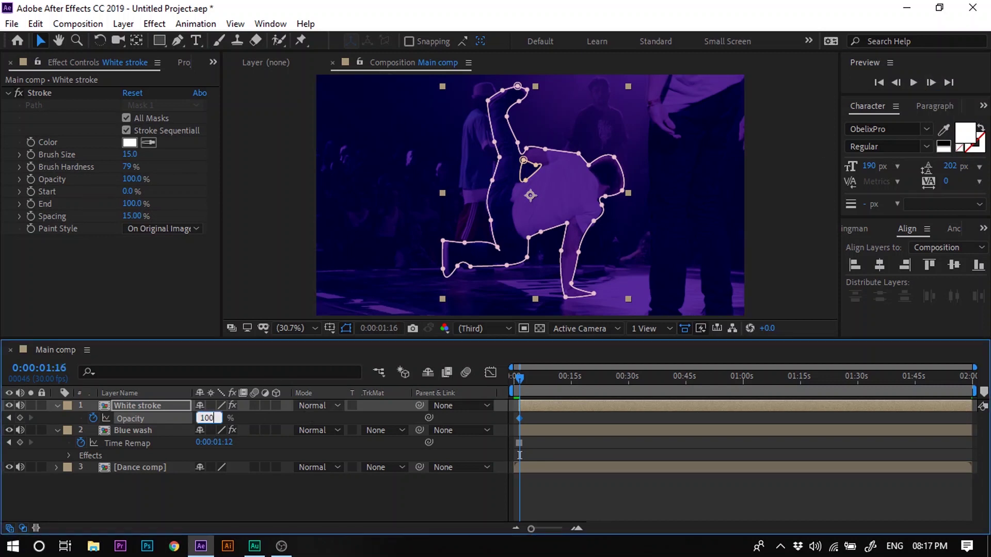
{"action": "left_click", "coordinate": [301, 495]}
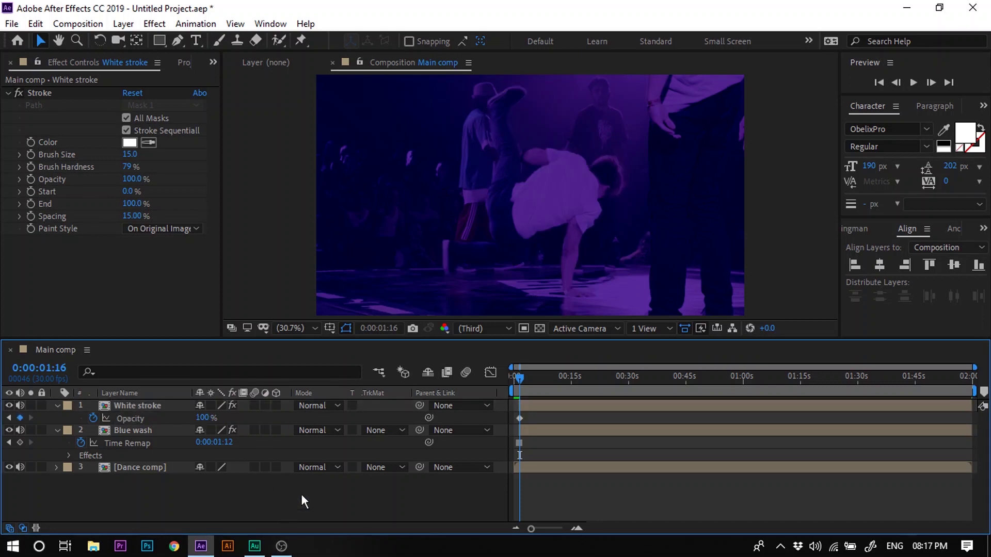
{"action": "left_click", "coordinate": [932, 83]}
{"action": "left_click", "coordinate": [932, 83]}
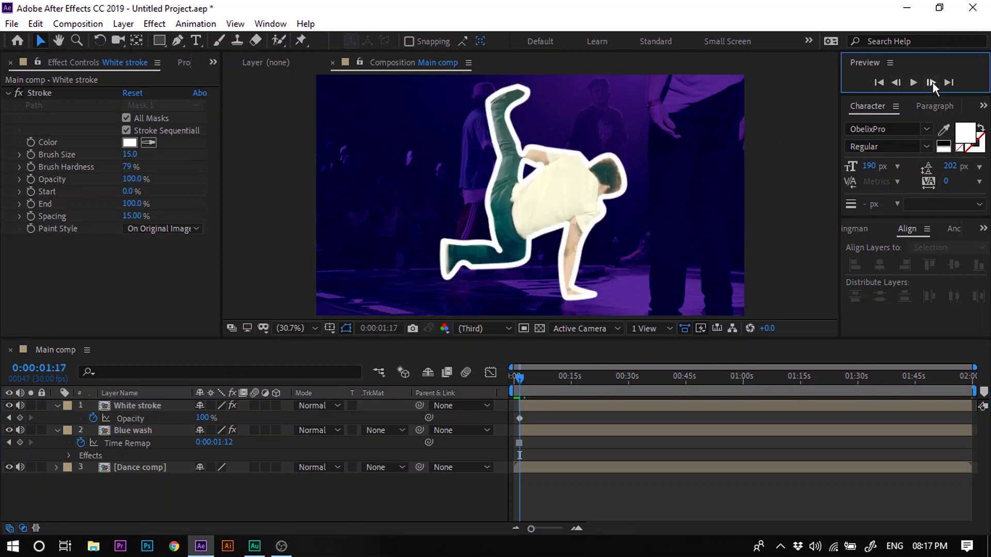
{"action": "left_click", "coordinate": [205, 418]}
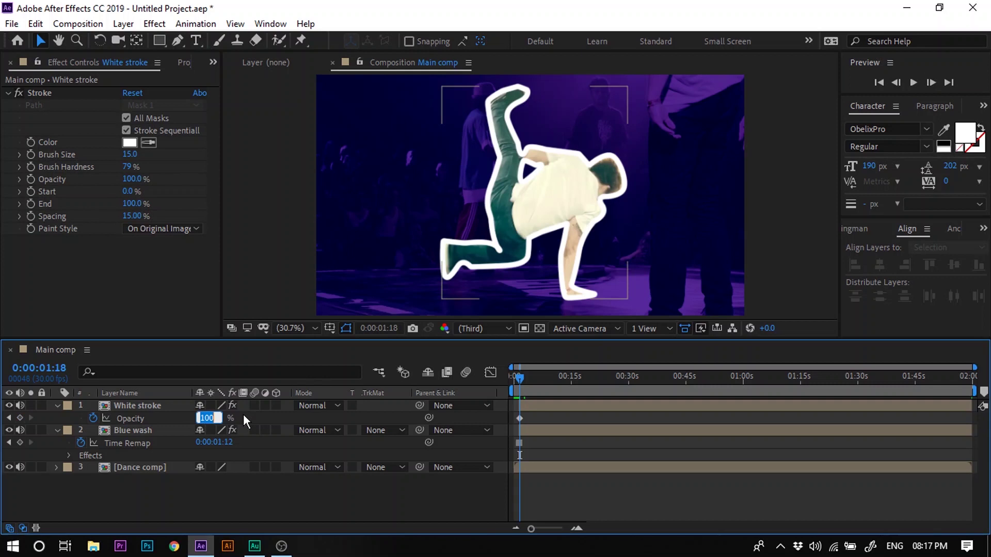
{"action": "type", "text": "0"}
{"action": "key", "text": "Return"}
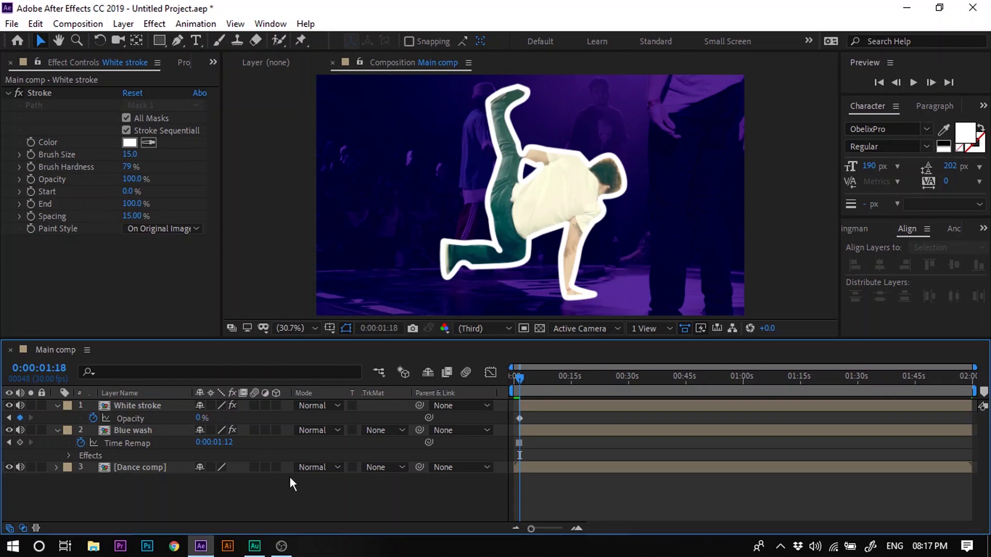
Step: Continue the White stroke flicker with Opacity keyframes of 100% at 0:00:01:20 and 0% at 0:00:01:22
{"action": "left_click", "coordinate": [931, 83]}
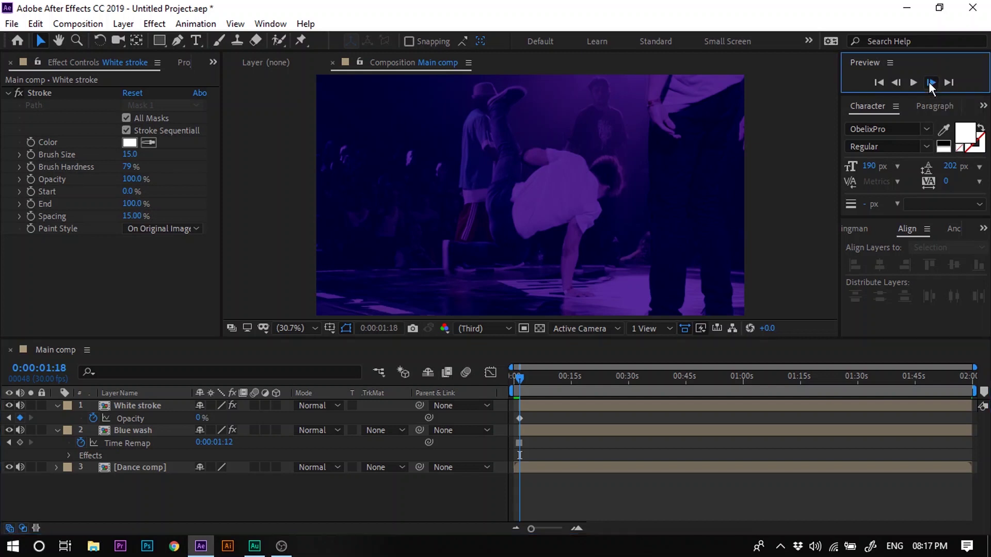
{"action": "left_click", "coordinate": [931, 83]}
{"action": "left_click_drag", "start_coordinate": [201, 423], "coordinate": [310, 433]}
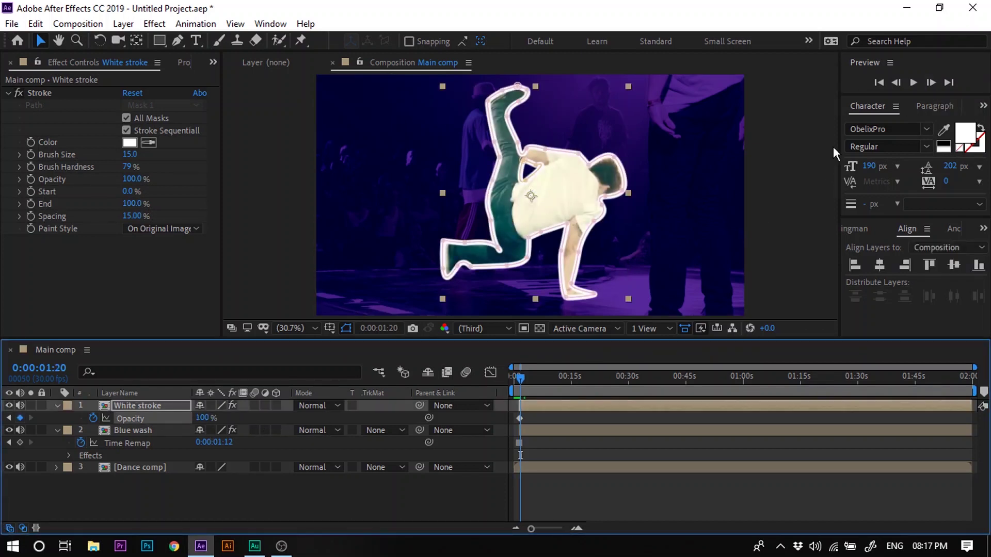
{"action": "left_click", "coordinate": [931, 83]}
{"action": "left_click", "coordinate": [931, 83]}
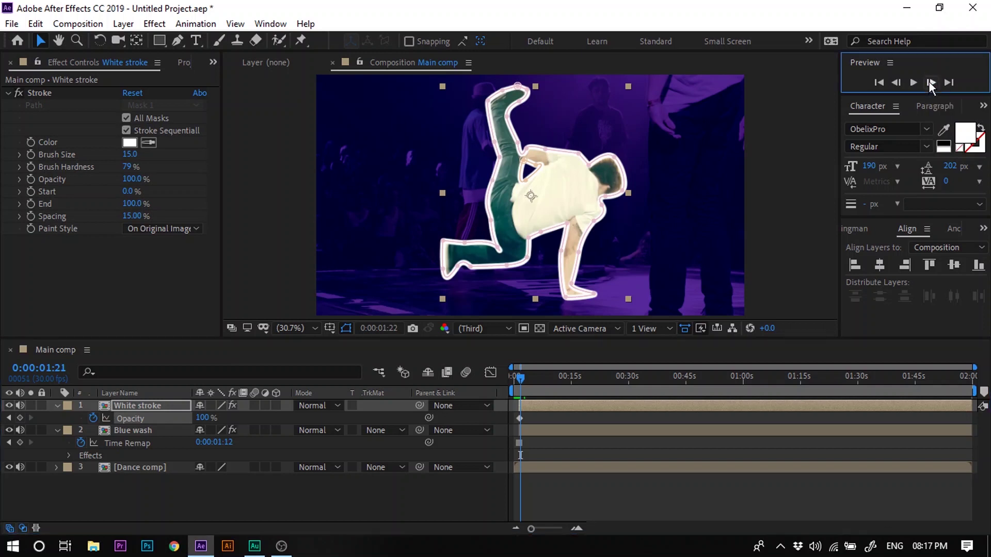
{"action": "left_click", "coordinate": [206, 419]}
{"action": "type", "text": "0"}
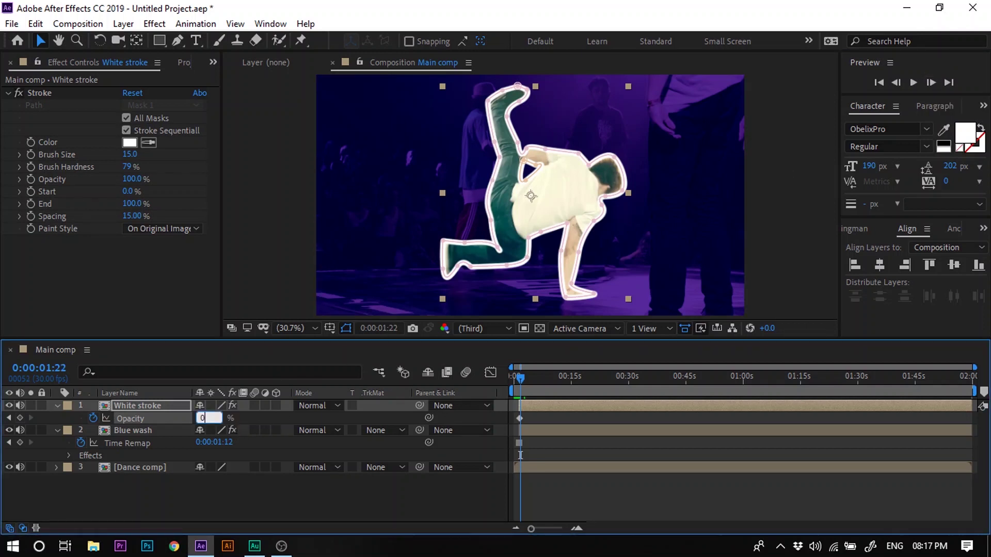
{"action": "left_click", "coordinate": [286, 484]}
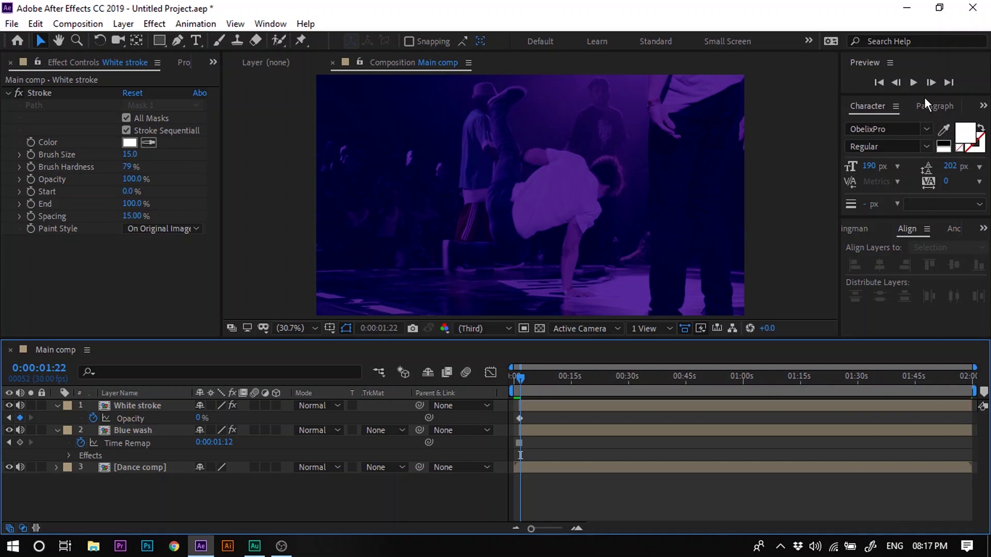
Step: Add a 100% Opacity keyframe to the White stroke layer at 0:00:01:25
{"action": "left_click", "coordinate": [929, 82]}
{"action": "left_click", "coordinate": [929, 82]}
{"action": "left_click", "coordinate": [928, 81]}
{"action": "left_click", "coordinate": [928, 81]}
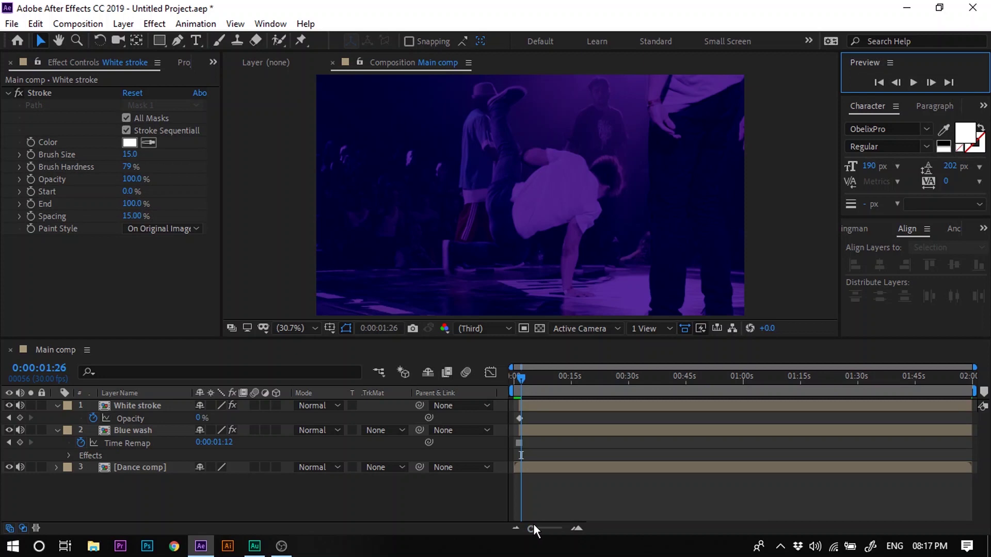
{"action": "left_click_drag", "start_coordinate": [532, 528], "coordinate": [564, 534]}
{"action": "left_click", "coordinate": [897, 81]}
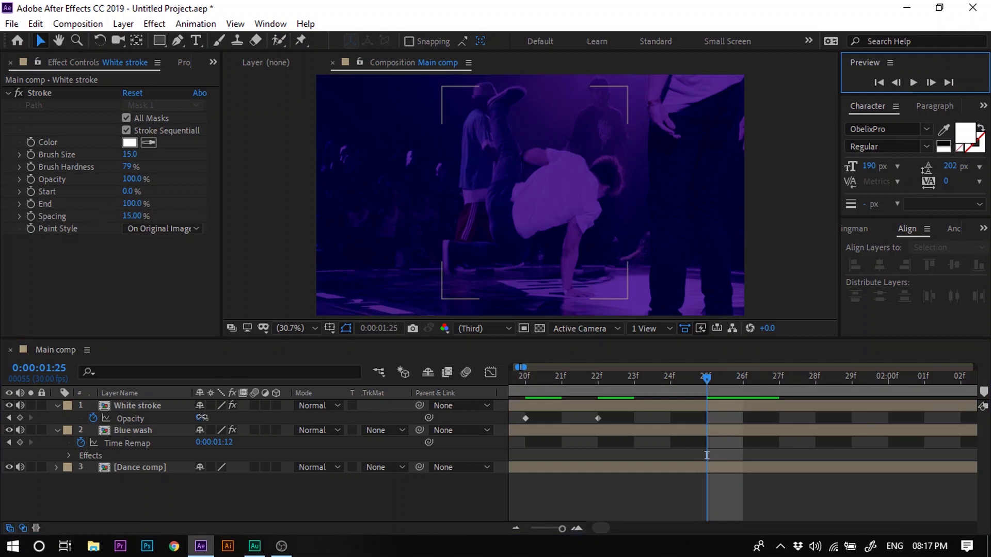
{"action": "left_click_drag", "start_coordinate": [200, 418], "coordinate": [345, 437]}
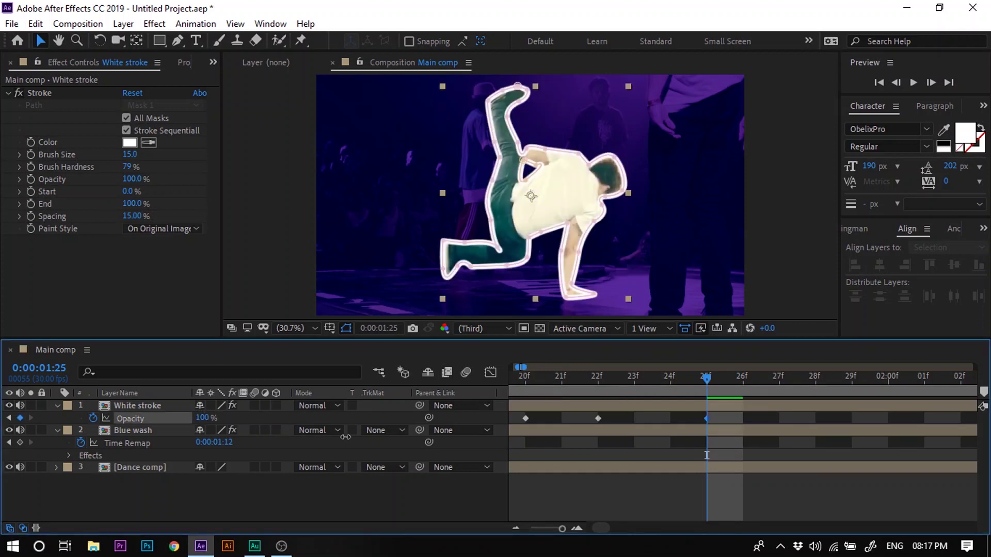
{"action": "left_click", "coordinate": [367, 506]}
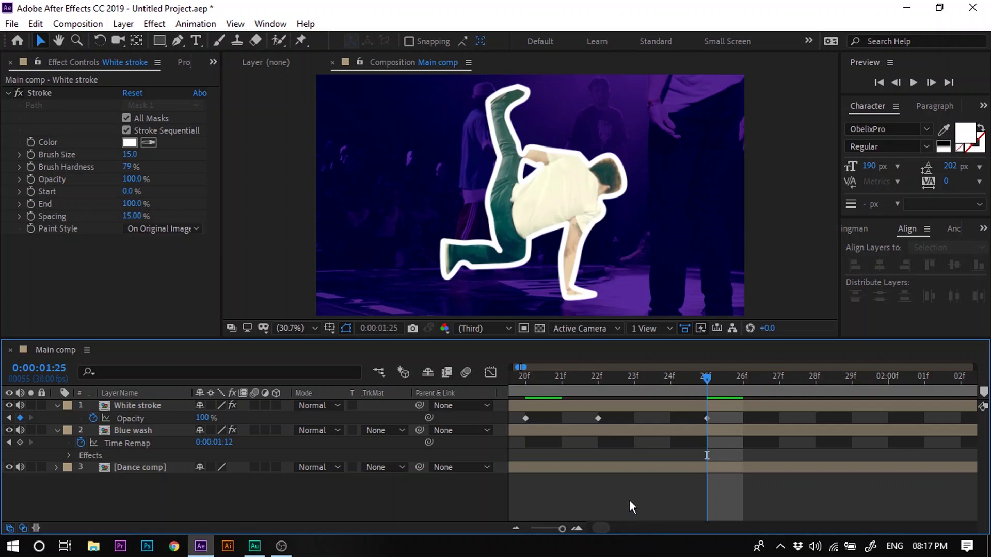
Step: Move the White stroke layer's last Opacity keyframe one frame earlier, to 0:00:01:24
{"action": "left_click_drag", "start_coordinate": [699, 377], "coordinate": [673, 377]}
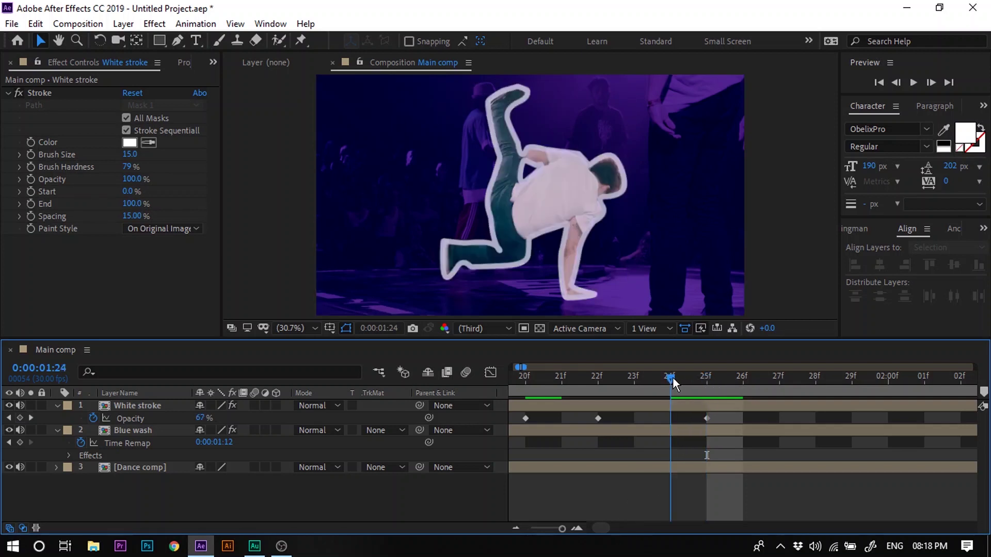
{"action": "left_click", "coordinate": [707, 418]}
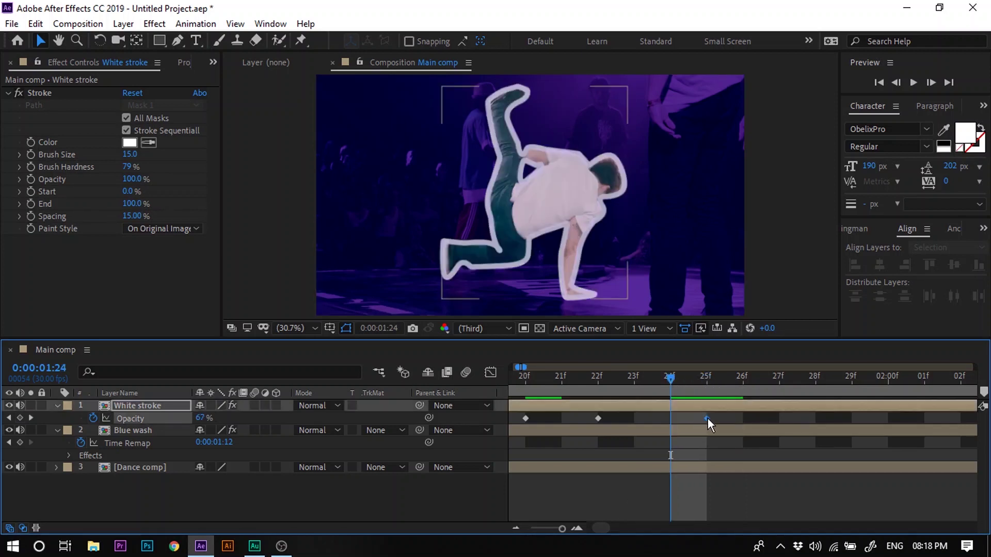
{"action": "left_click", "coordinate": [437, 497]}
Step: Convert all of the White stroke layer's Opacity keyframes to hold keyframes
{"action": "left_click_drag", "start_coordinate": [561, 531], "coordinate": [556, 525]}
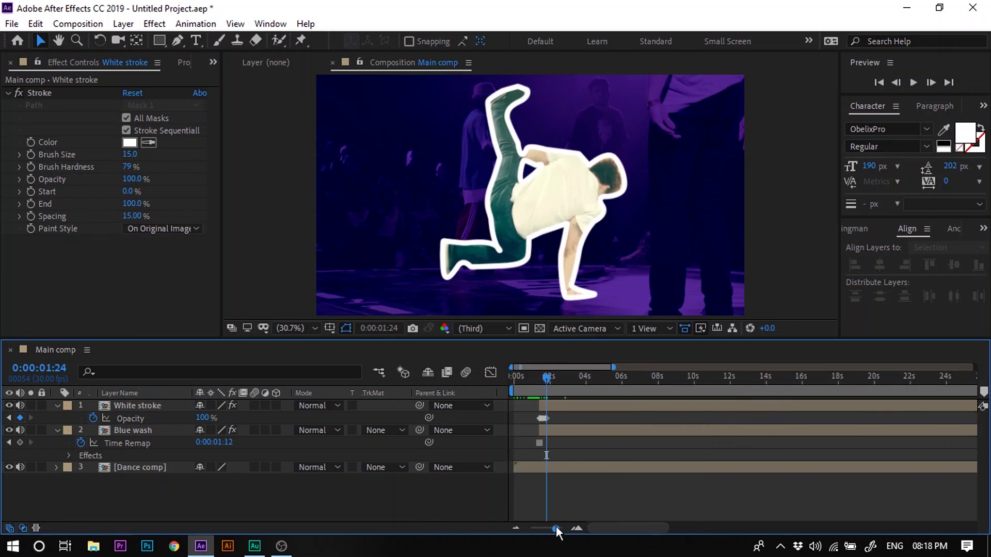
{"action": "left_click_drag", "start_coordinate": [760, 420], "coordinate": [685, 416]}
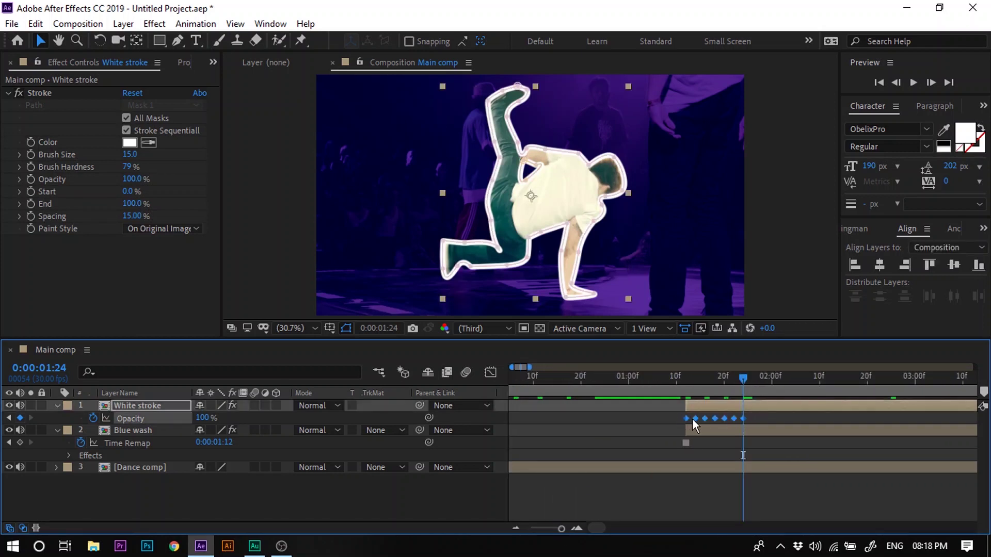
{"action": "right_click", "coordinate": [692, 419]}
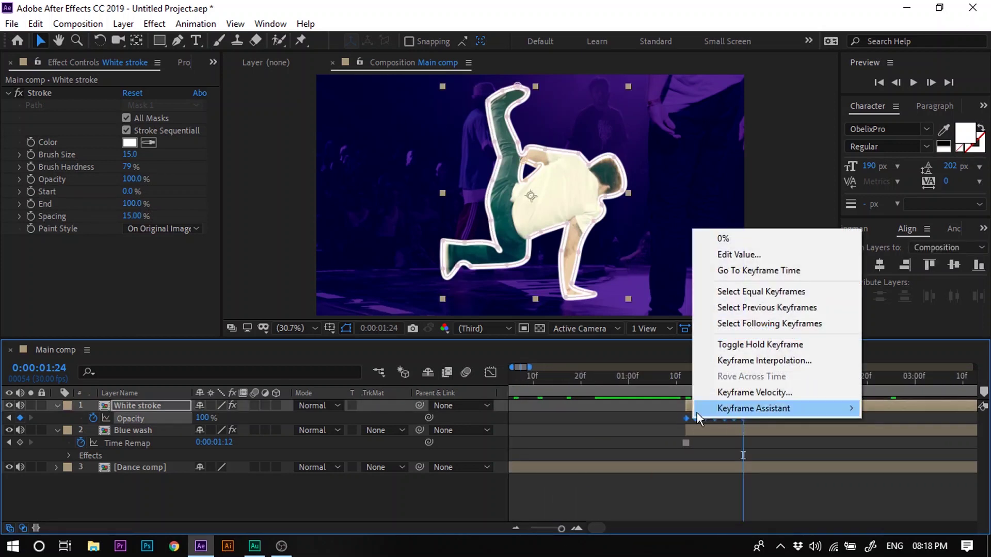
{"action": "left_click", "coordinate": [727, 347]}
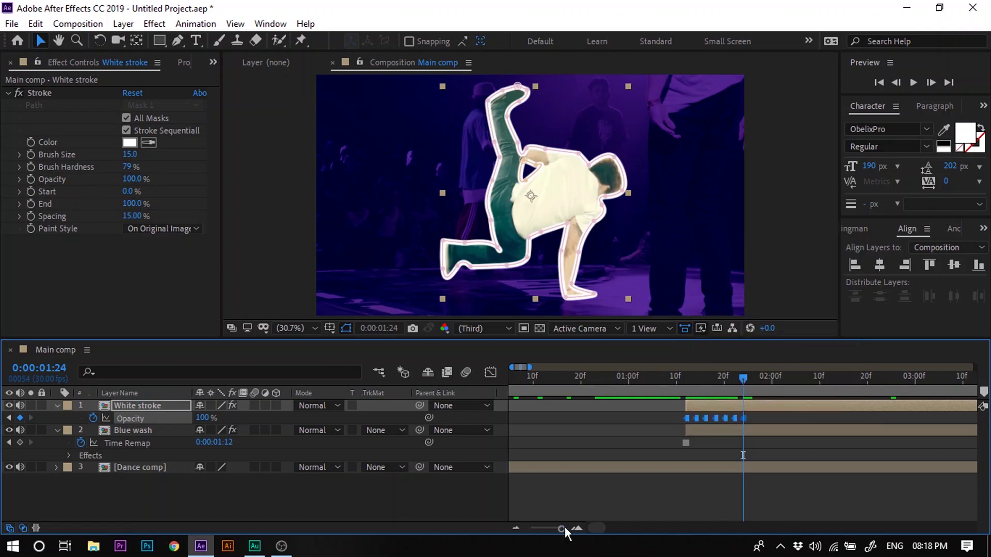
Step: At 0:00:01:20, add a horizontal text layer with the dancer's name in capitals near the top of the frame
{"action": "left_click_drag", "start_coordinate": [562, 530], "coordinate": [563, 530]}
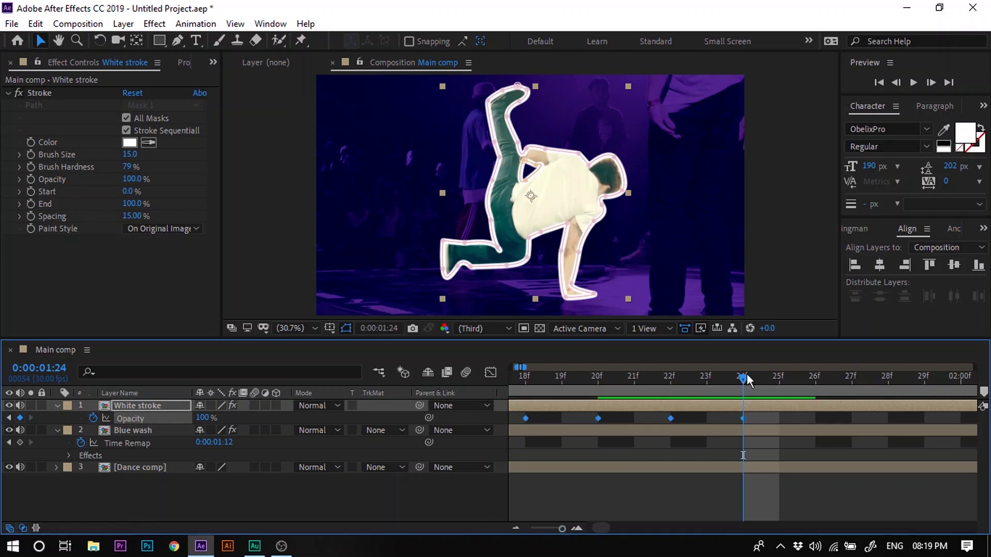
{"action": "left_click_drag", "start_coordinate": [744, 375], "coordinate": [610, 371]}
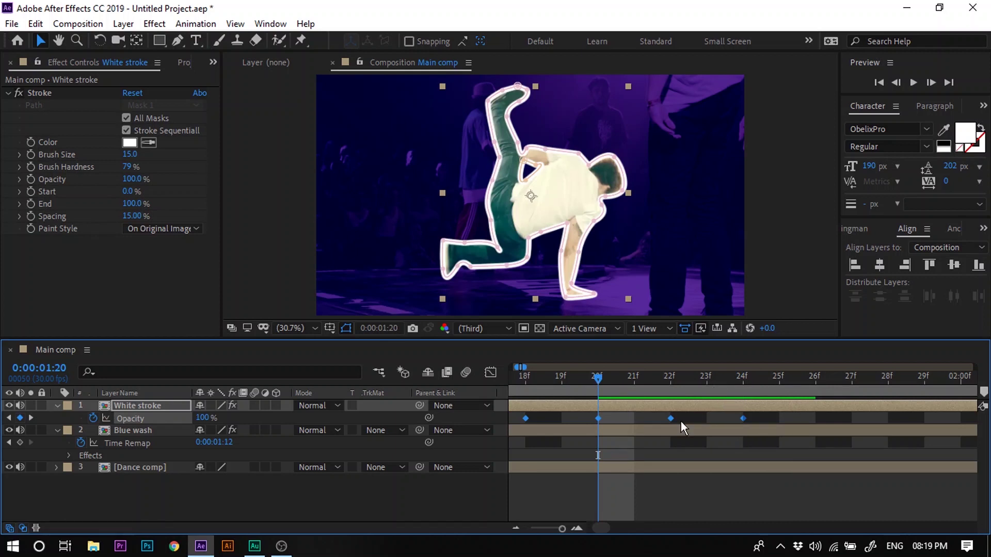
{"action": "key", "text": "F2"}
{"action": "left_click", "coordinate": [177, 40]}
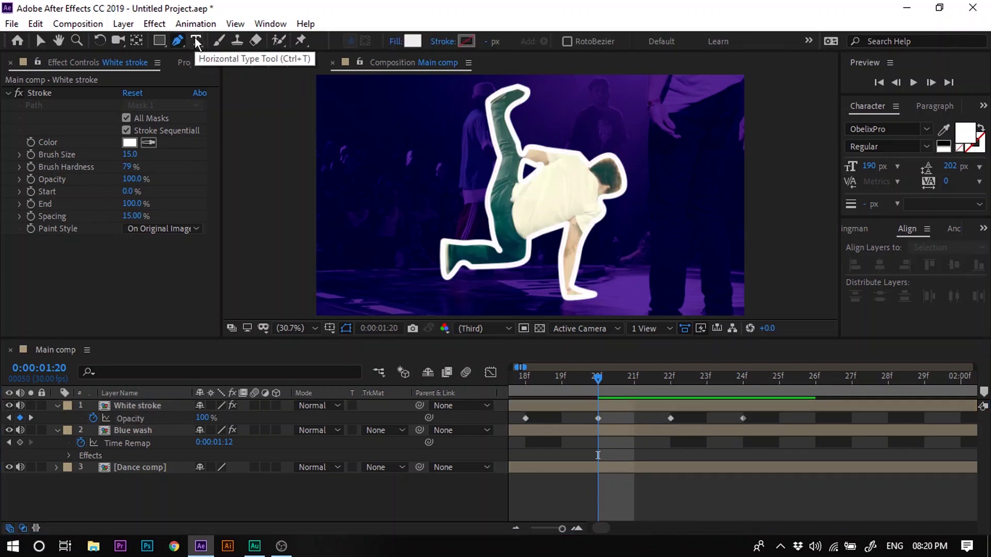
{"action": "left_click", "coordinate": [195, 40]}
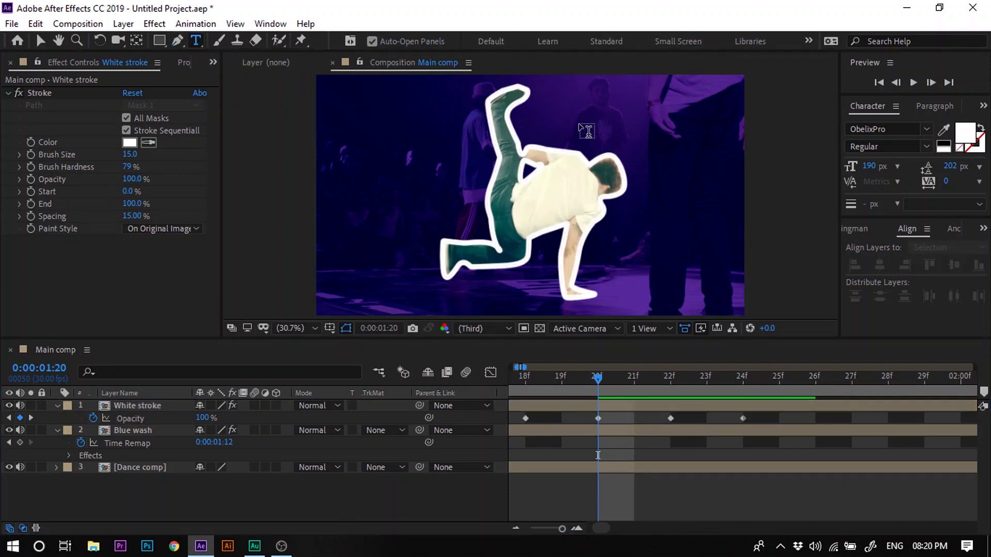
{"action": "left_click", "coordinate": [547, 123]}
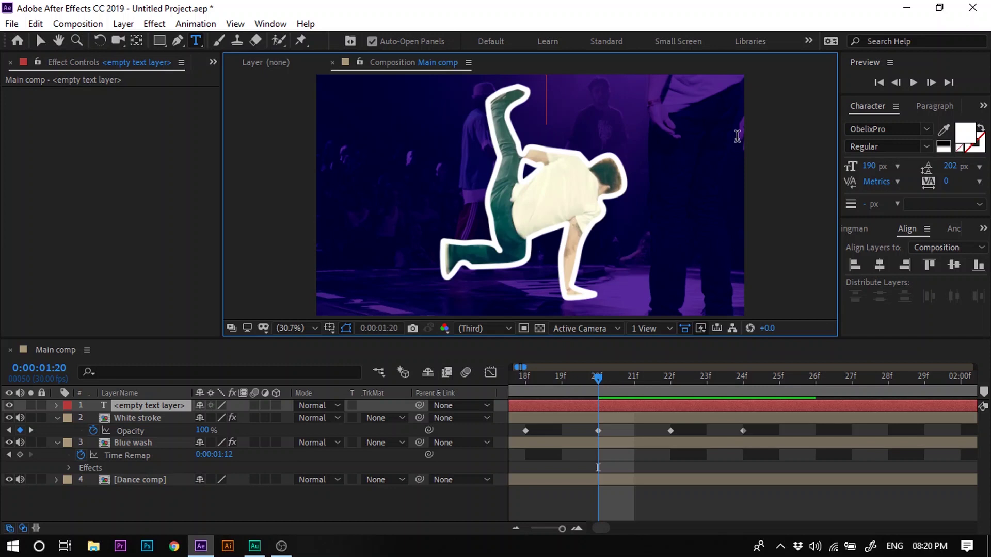
{"action": "type", "text": "OLIVER"}
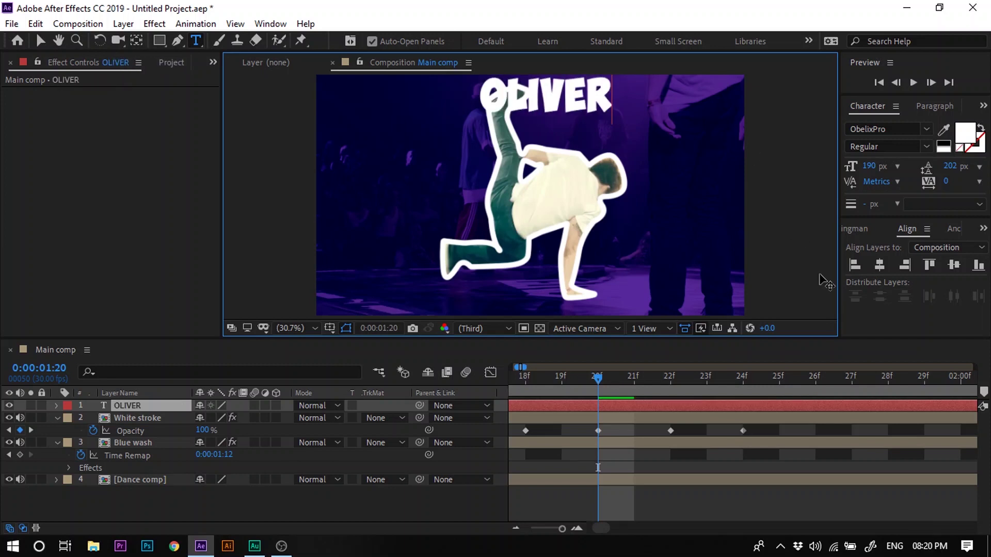
Step: Set the name text layer's Position to 1279.2, 264.9, placing it beside the dancer's raised leg
{"action": "left_click", "coordinate": [653, 469]}
{"action": "left_click", "coordinate": [638, 403]}
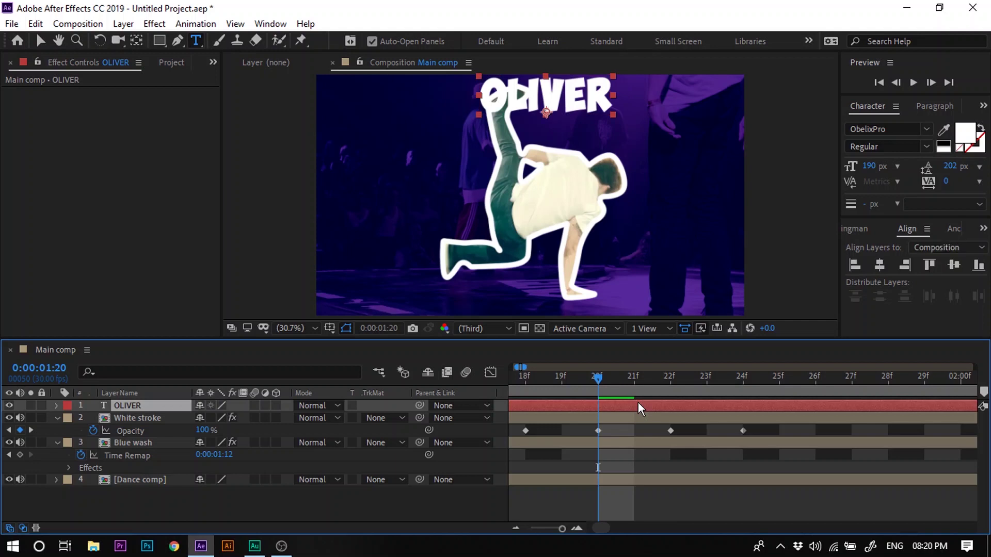
{"action": "key", "text": "p"}
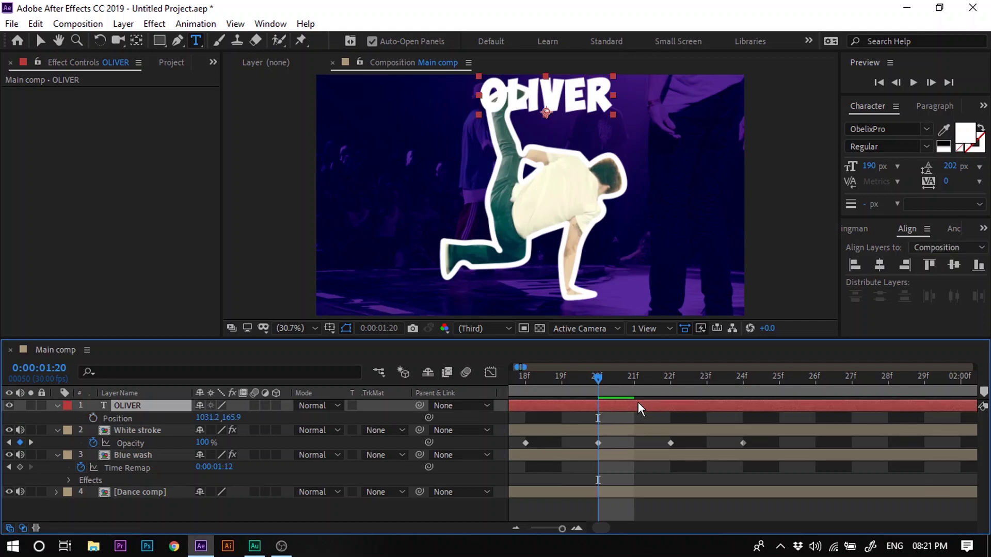
{"action": "left_click_drag", "start_coordinate": [217, 418], "coordinate": [250, 429]}
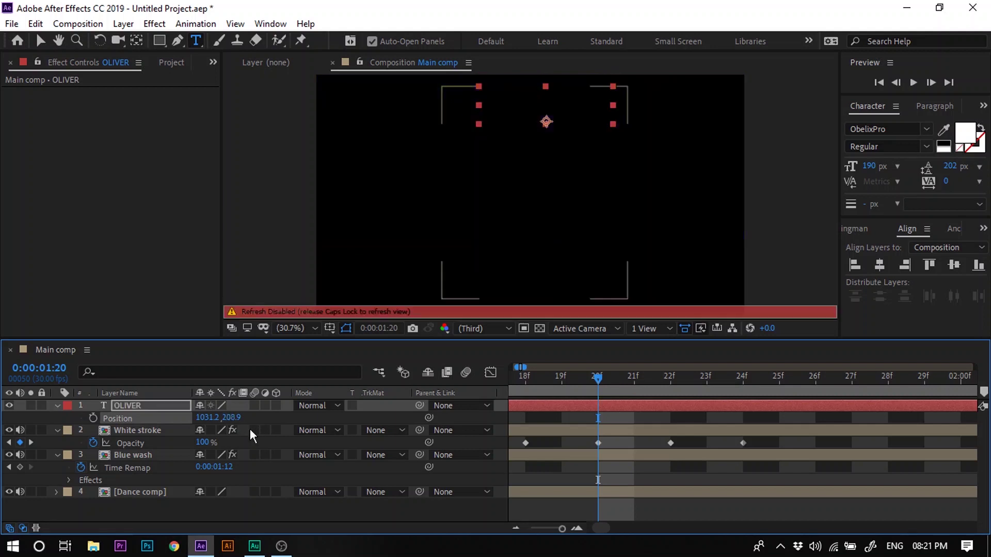
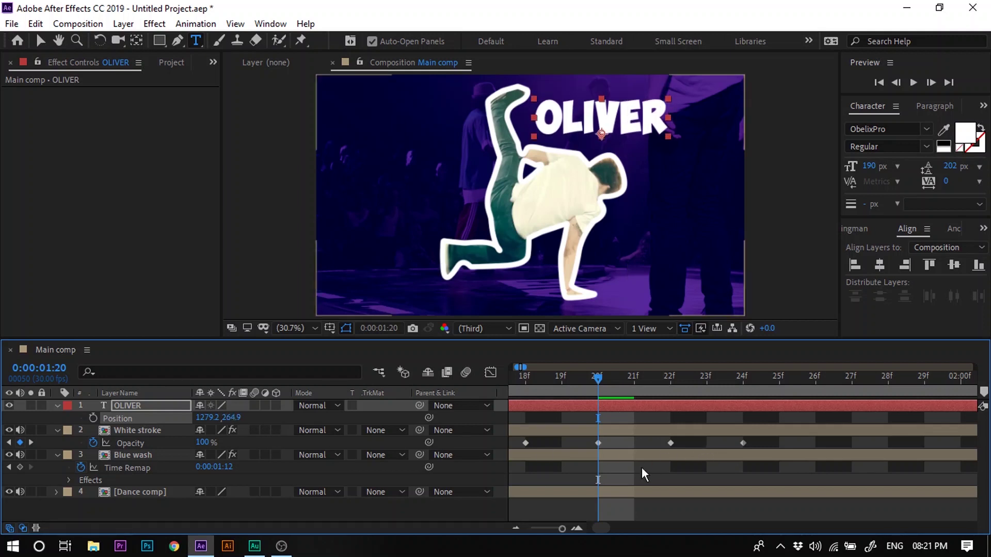
Step: Trim the start of the name text layer to 0:00:01:20
{"action": "left_click_drag", "start_coordinate": [563, 528], "coordinate": [561, 529]}
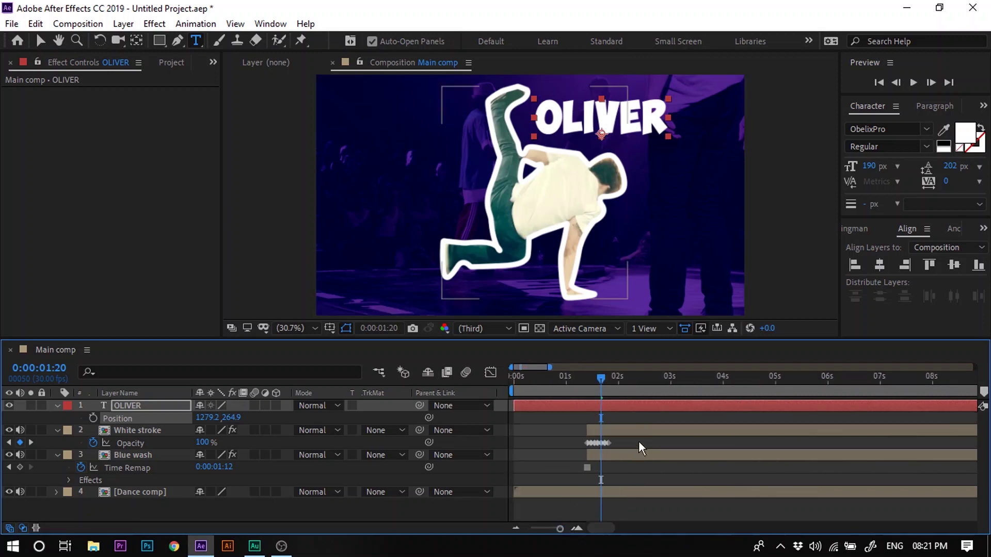
{"action": "left_click", "coordinate": [635, 408]}
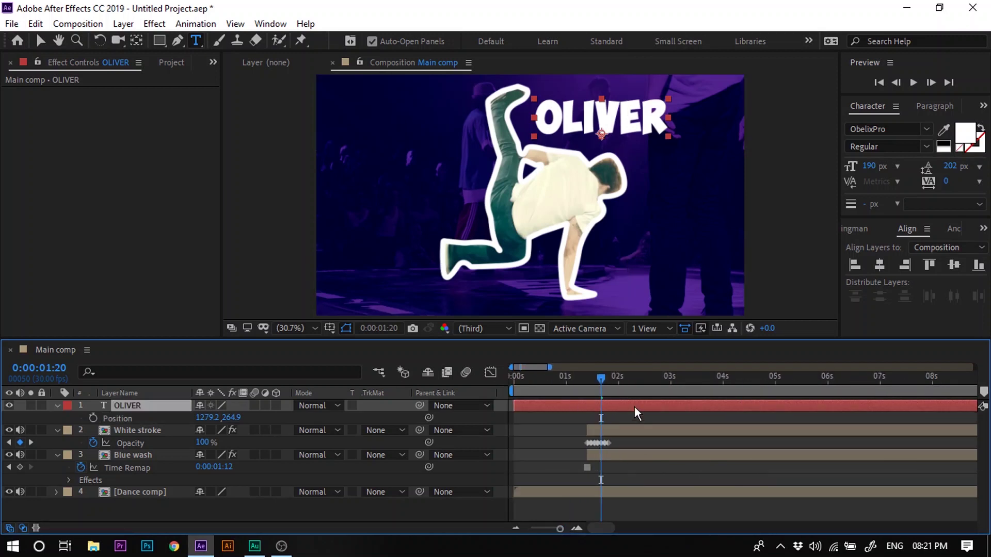
{"action": "key", "text": "alt+bracketleft"}
{"action": "key", "text": "alt+bracketleft"}
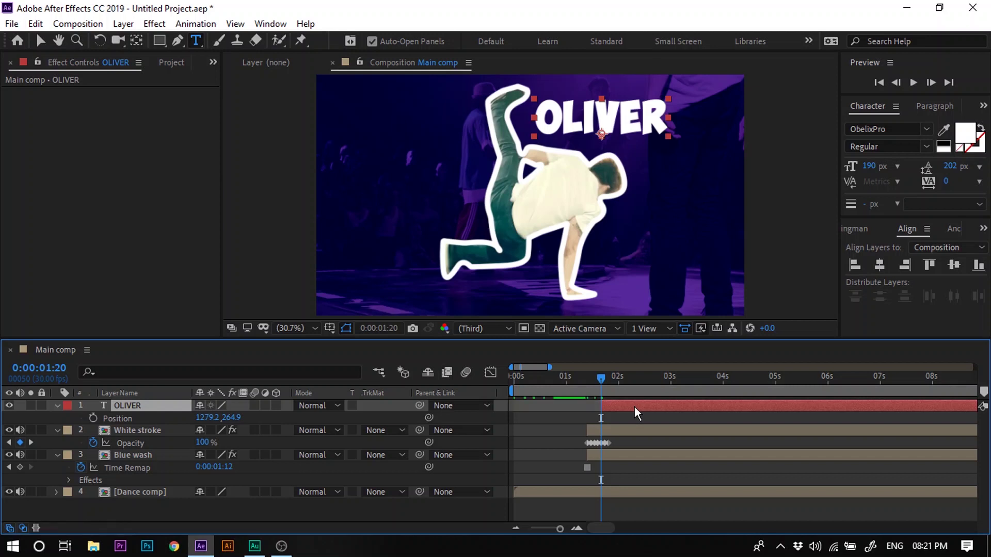
Step: Trim the ends of the name text, White stroke and Blue wash layers to 0:00:02:12, 30 frames after White stroke starts
{"action": "left_click", "coordinate": [636, 430]}
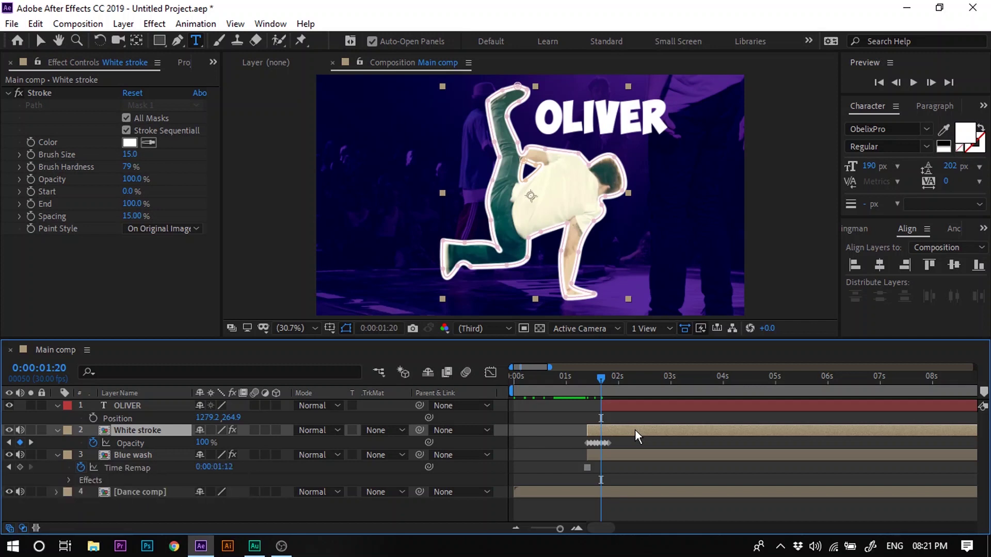
{"action": "key", "text": "i"}
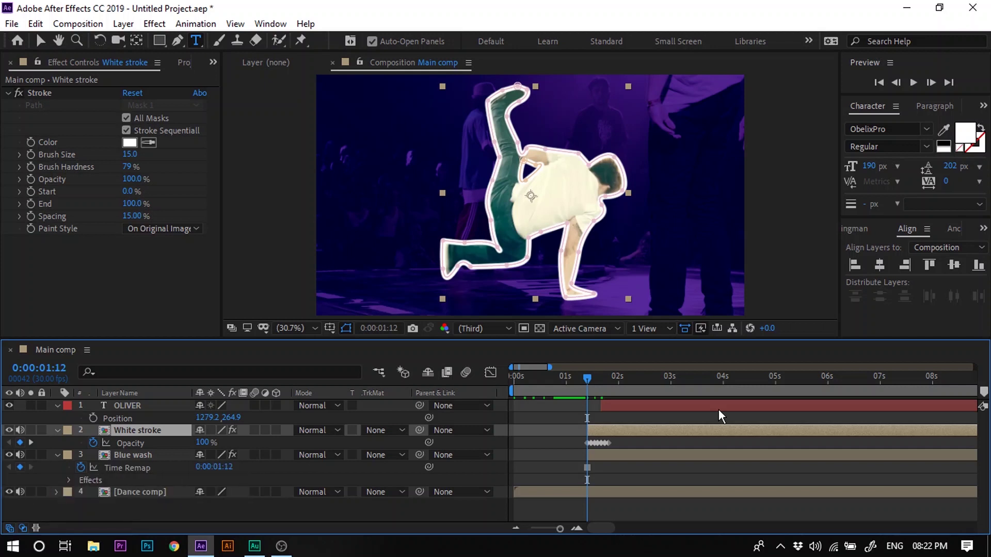
{"action": "key", "text": "ctrl+shift+Right"}
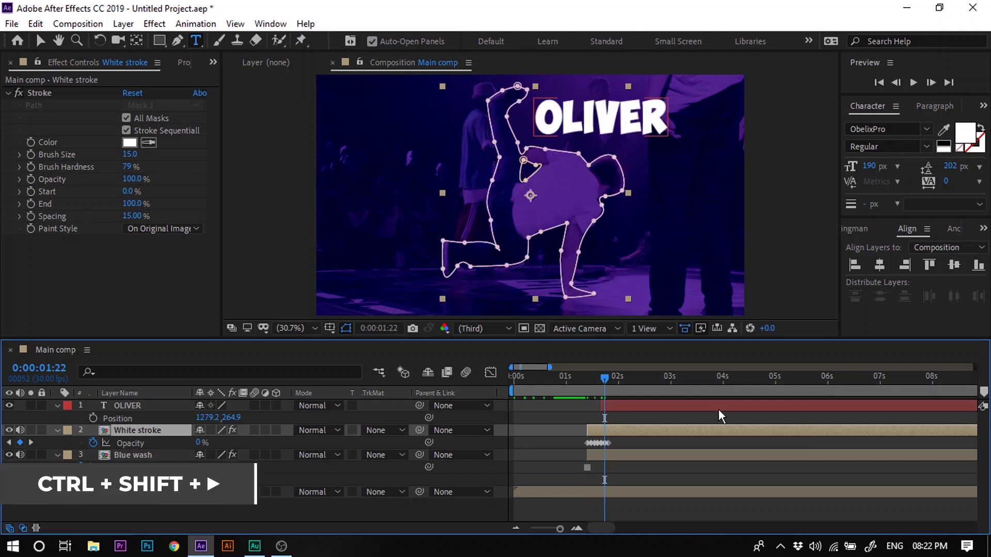
{"action": "key", "text": "ctrl+shift+Right"}
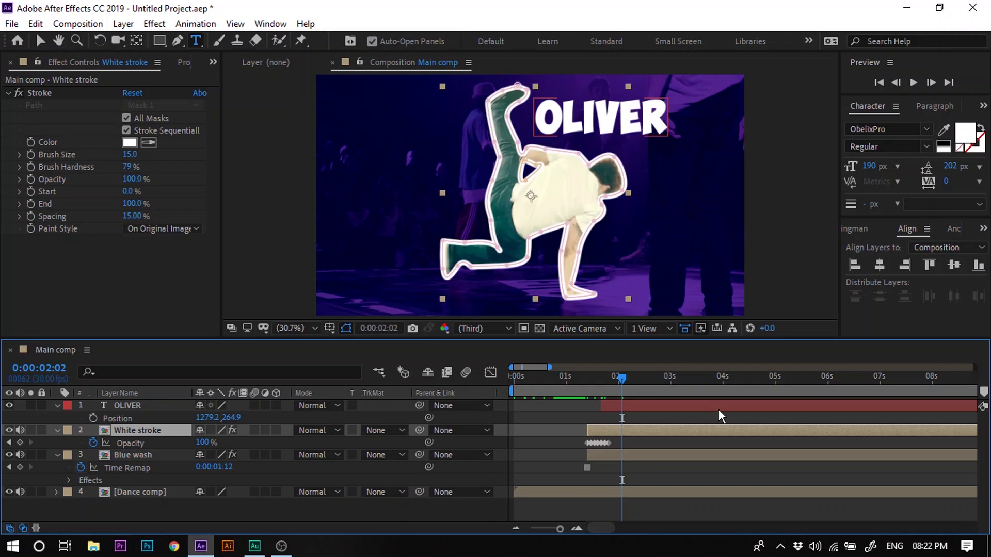
{"action": "key", "text": "ctrl+shift+Right"}
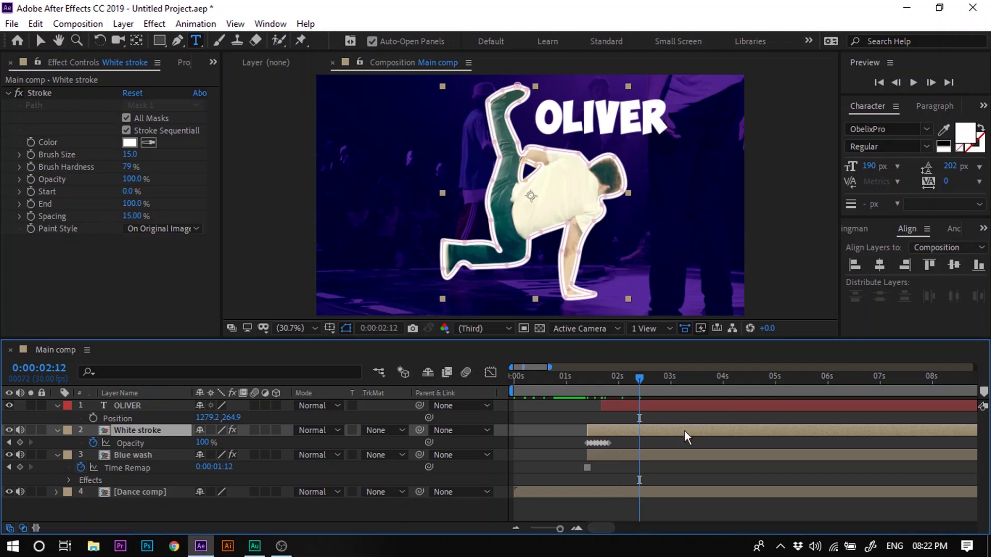
{"action": "left_click", "coordinate": [680, 407]}
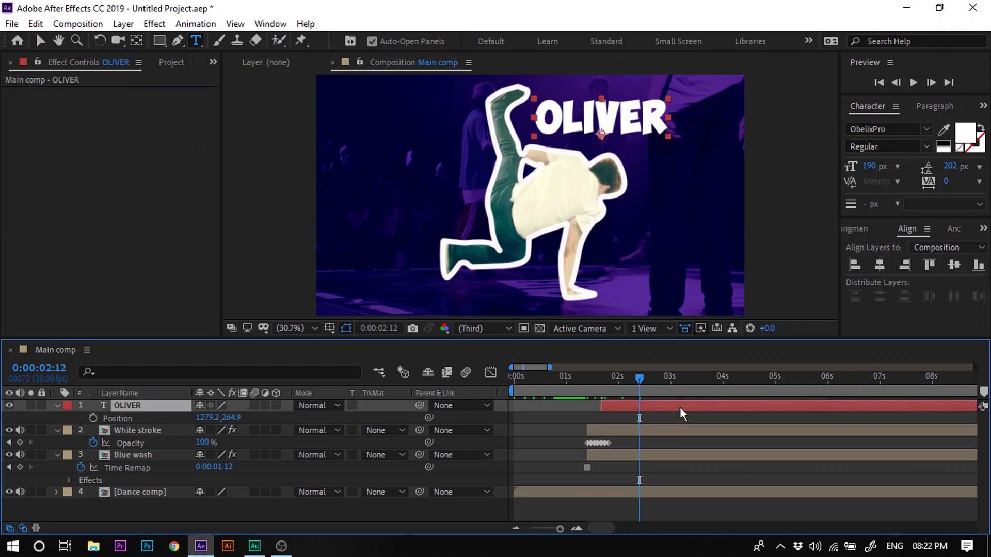
{"action": "left_click", "coordinate": [680, 433], "text": "shift"}
{"action": "left_click", "coordinate": [674, 459], "text": "shift"}
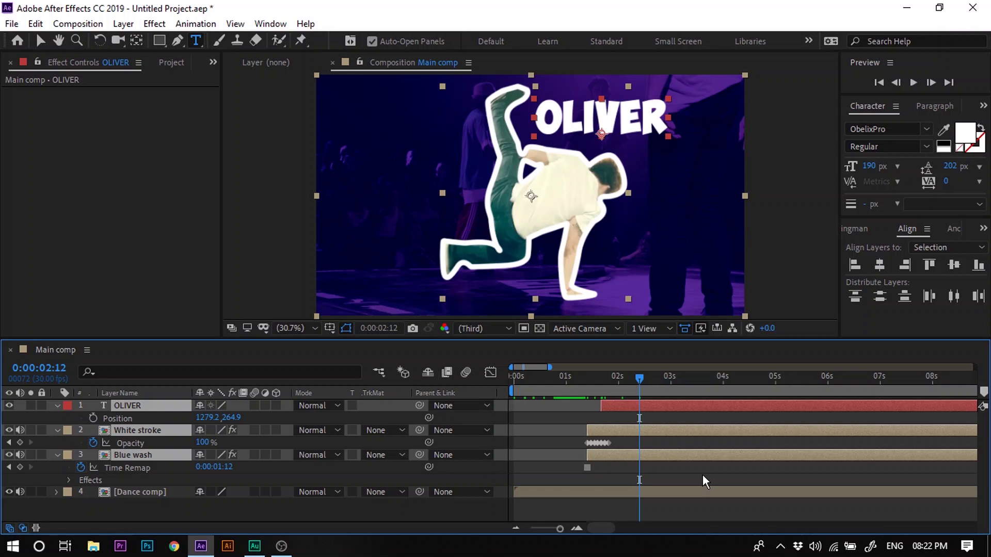
{"action": "key", "text": "alt+bracketright"}
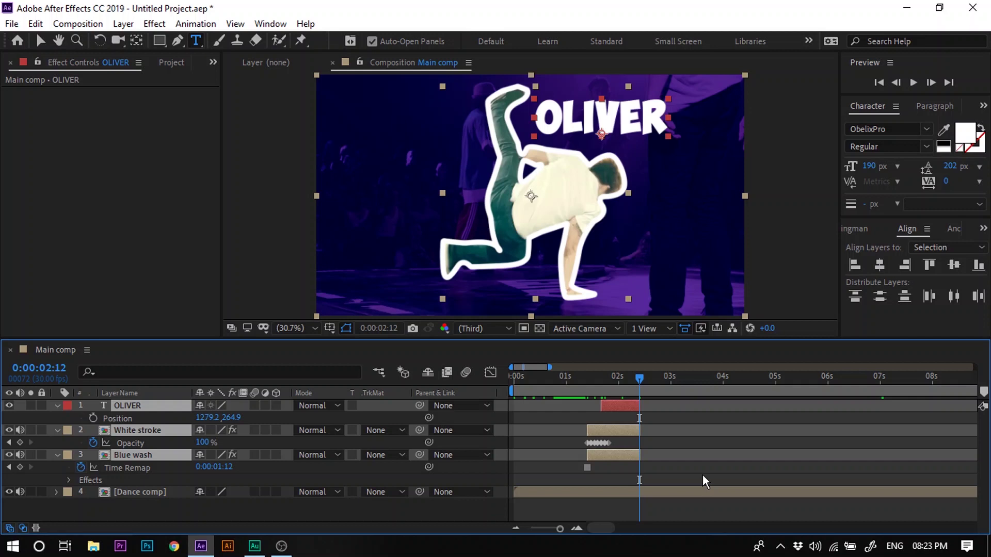
Step: Split the Dance comp layer at the Blue wash layer's start, 0:00:01:12
{"action": "left_click", "coordinate": [664, 462]}
{"action": "left_click", "coordinate": [623, 451]}
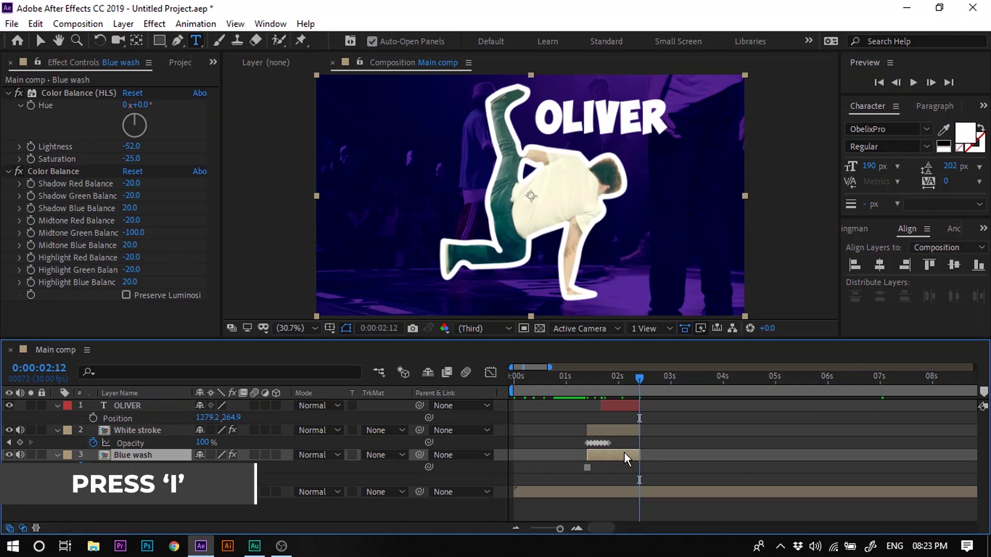
{"action": "key", "text": "i"}
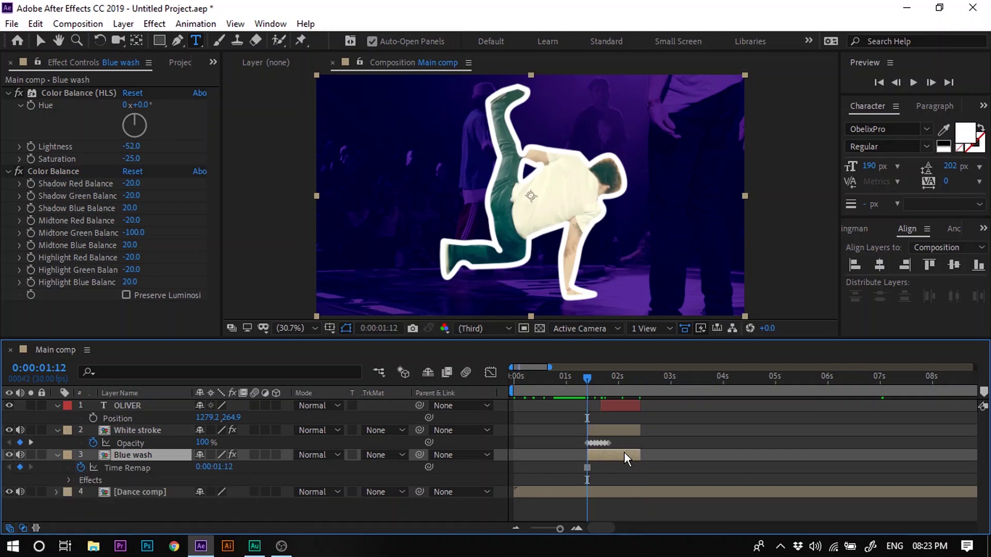
{"action": "left_click", "coordinate": [651, 495]}
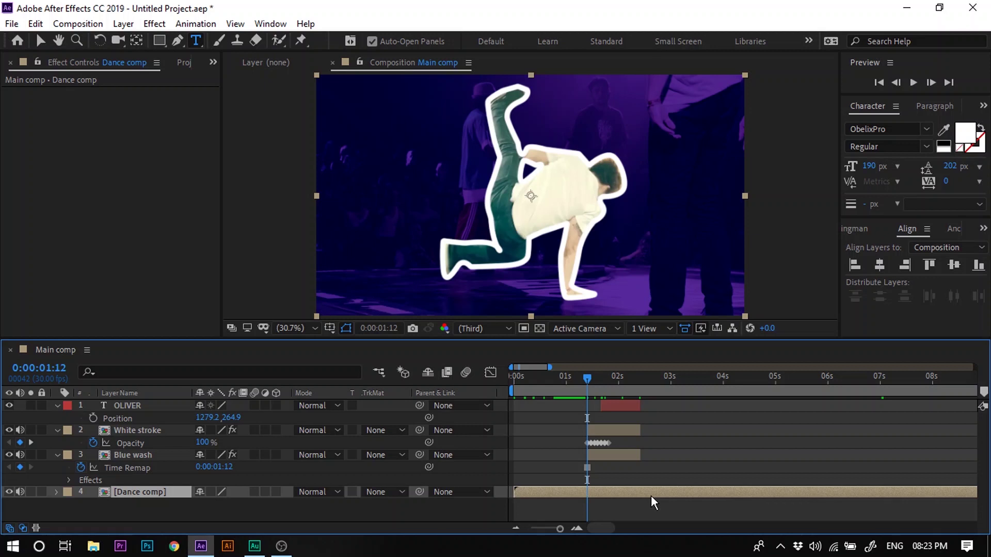
{"action": "key", "text": "ctrl+shift+d"}
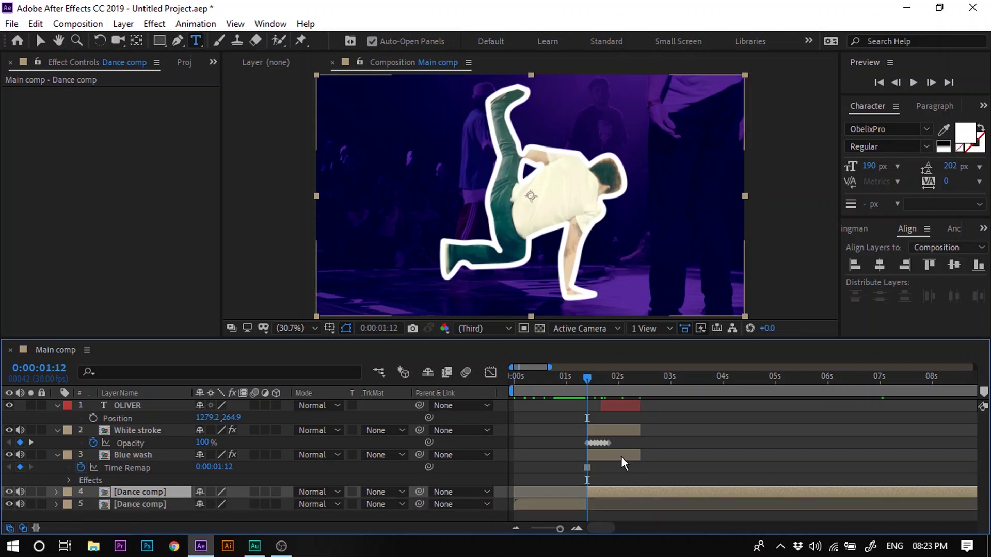
Step: Move the second Dance comp segment to start at Blue wash's end, 0:00:02:12, and return the playhead to 0:00:00:00
{"action": "left_click", "coordinate": [621, 457]}
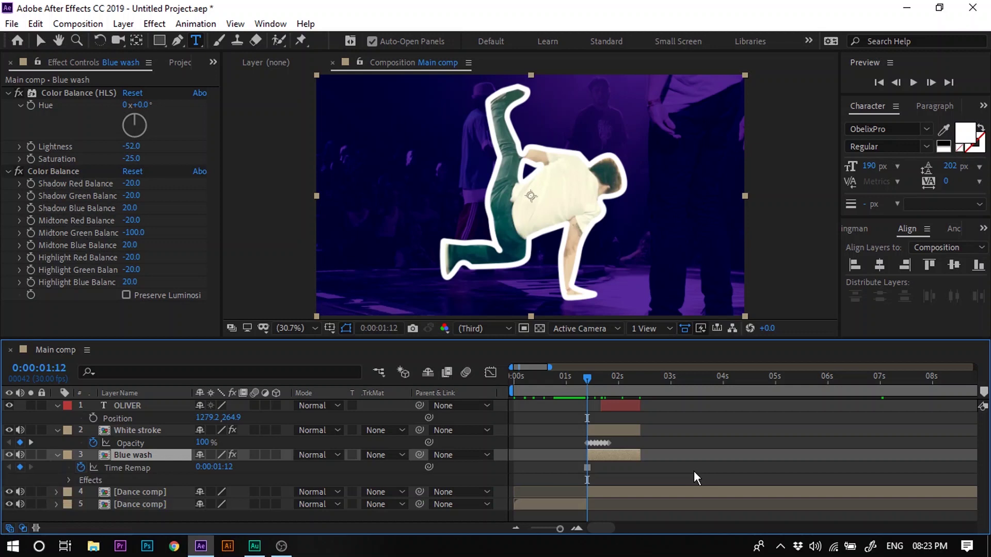
{"action": "key", "text": "o"}
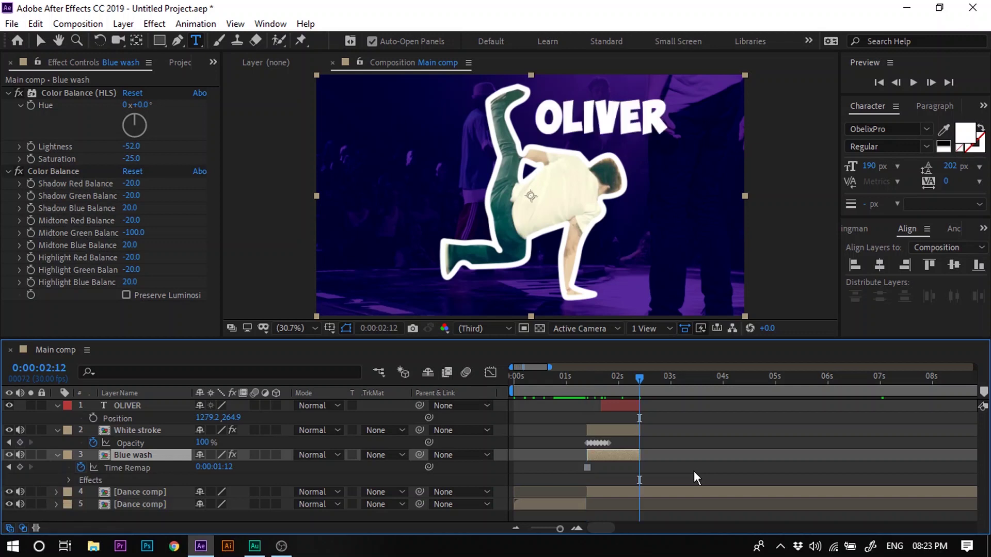
{"action": "left_click", "coordinate": [674, 491]}
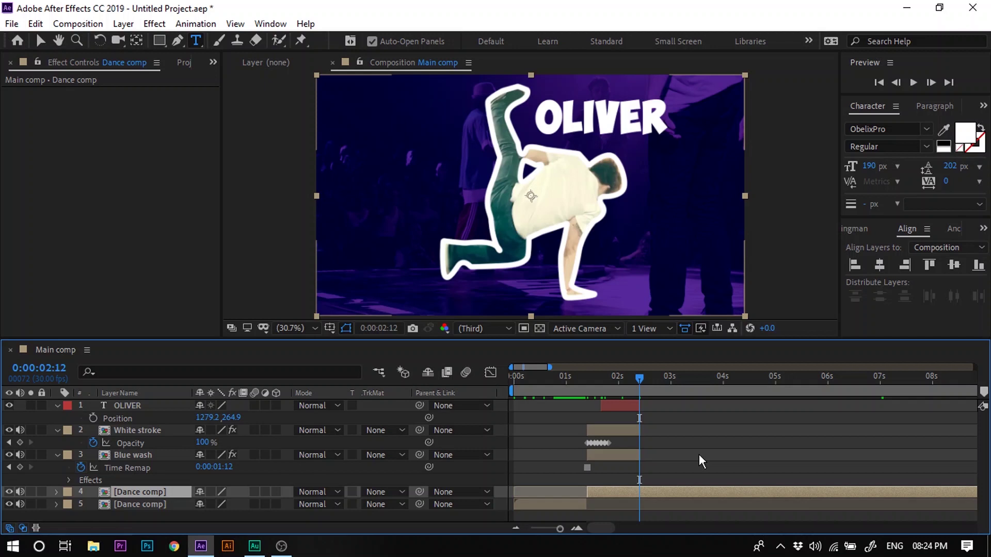
{"action": "key", "text": "bracketleft"}
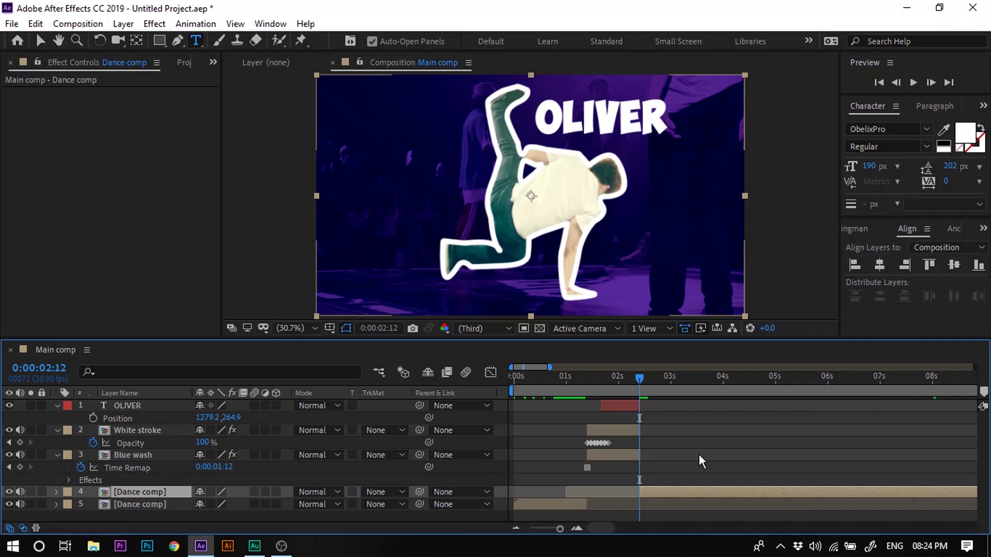
{"action": "left_click_drag", "start_coordinate": [559, 527], "coordinate": [559, 529]}
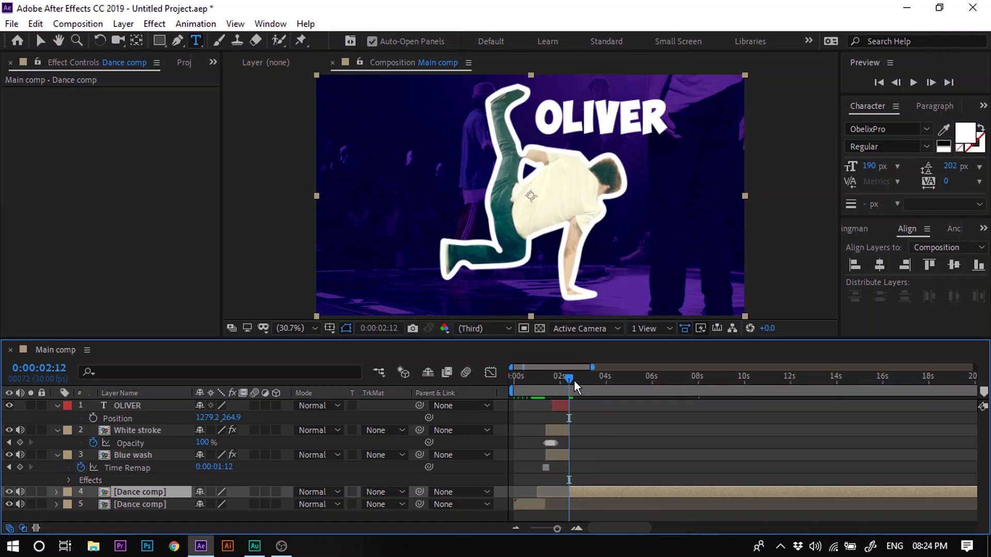
{"action": "left_click_drag", "start_coordinate": [569, 378], "coordinate": [494, 362]}
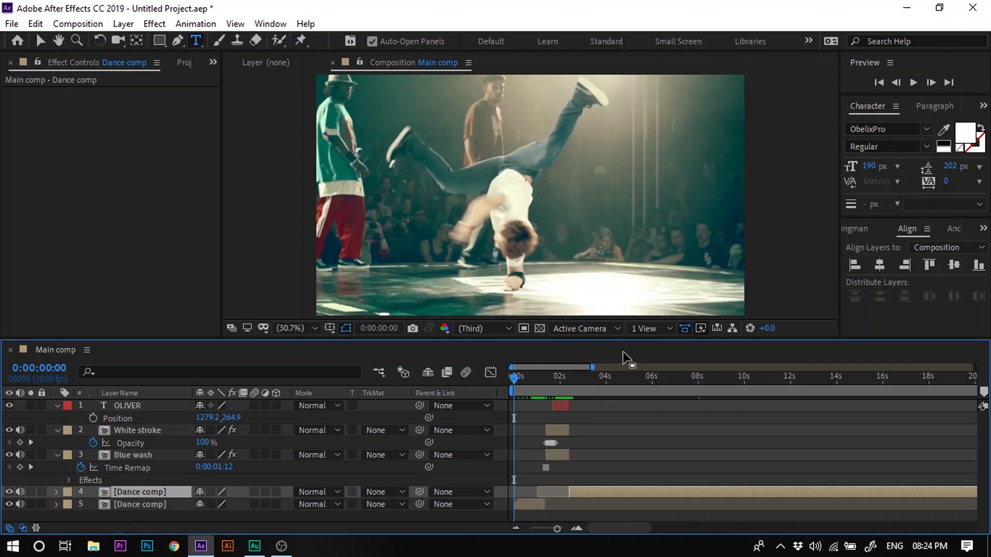
Step: Import the audio file Toe_Jam.mp3 and add it to Main comp as the bottom layer
{"action": "left_click", "coordinate": [181, 62]}
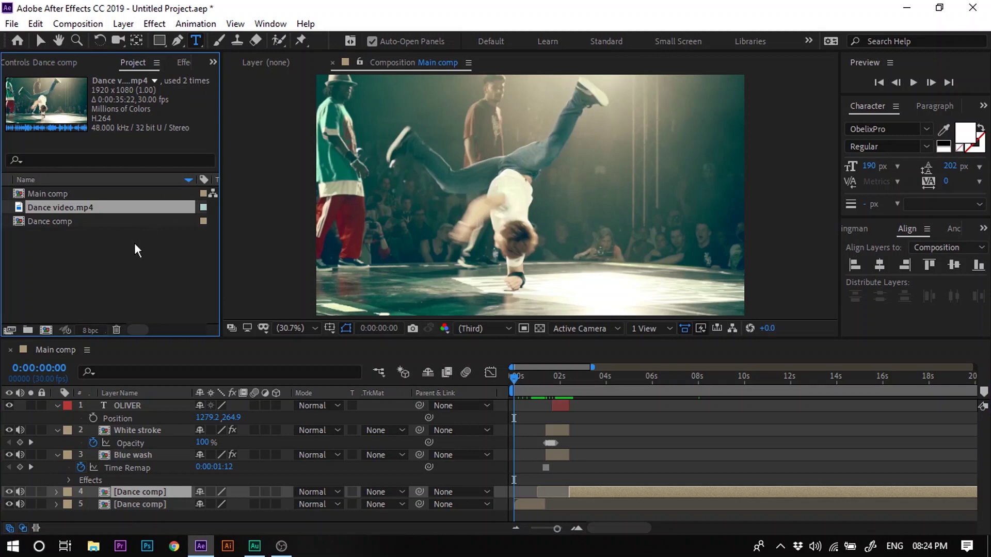
{"action": "right_click", "coordinate": [117, 261]}
{"action": "mouse_move", "coordinate": [190, 339]}
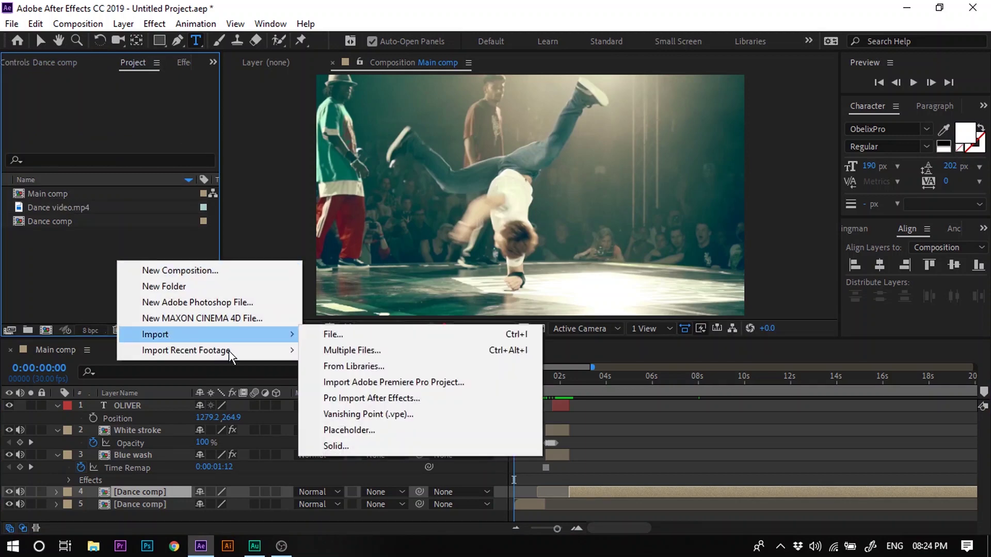
{"action": "left_click", "coordinate": [336, 335]}
{"action": "left_click", "coordinate": [640, 164]}
{"action": "double_click", "coordinate": [640, 165]}
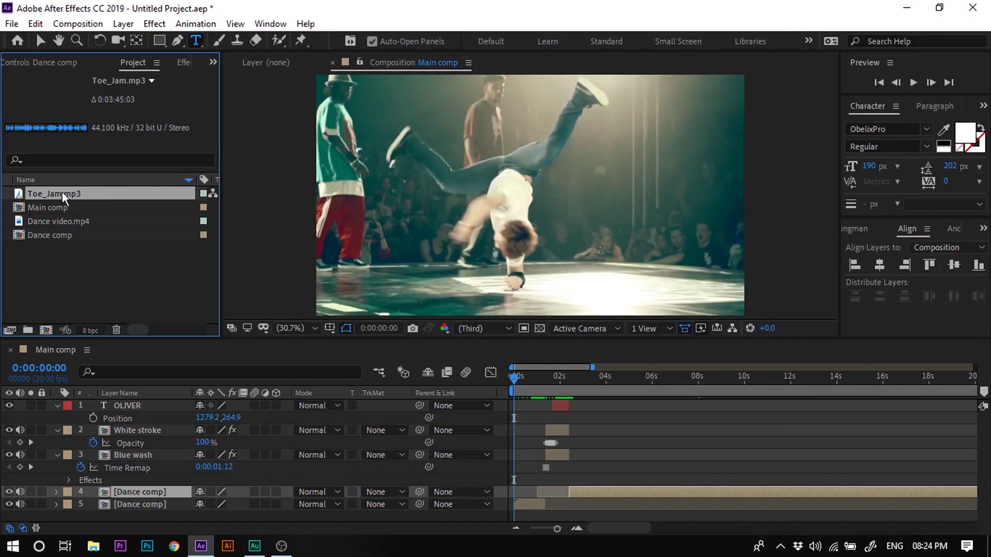
{"action": "left_click_drag", "start_coordinate": [62, 192], "coordinate": [129, 513]}
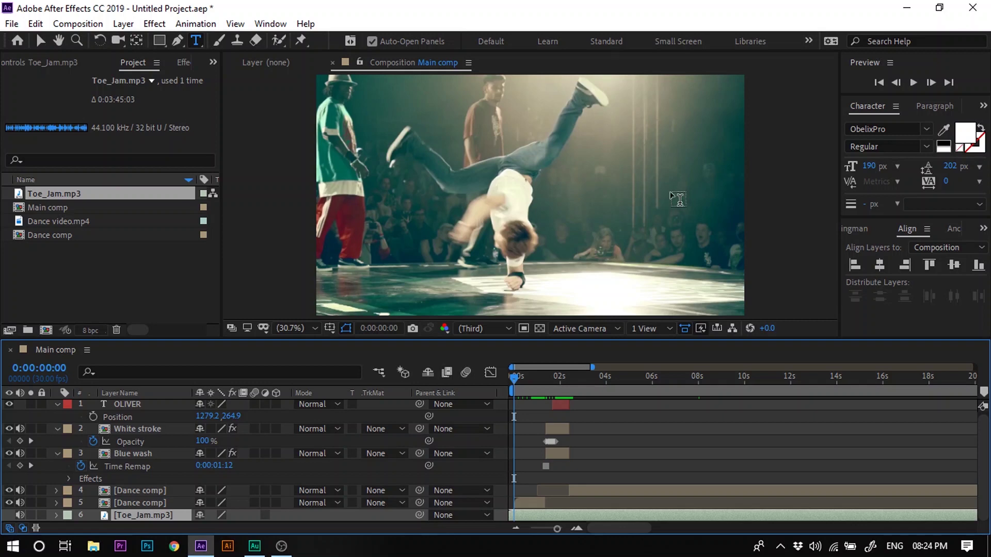
Step: Play back Main comp and scrub through the freeze-frame section and the resumed dance footage to review the effect
{"action": "left_click", "coordinate": [918, 82]}
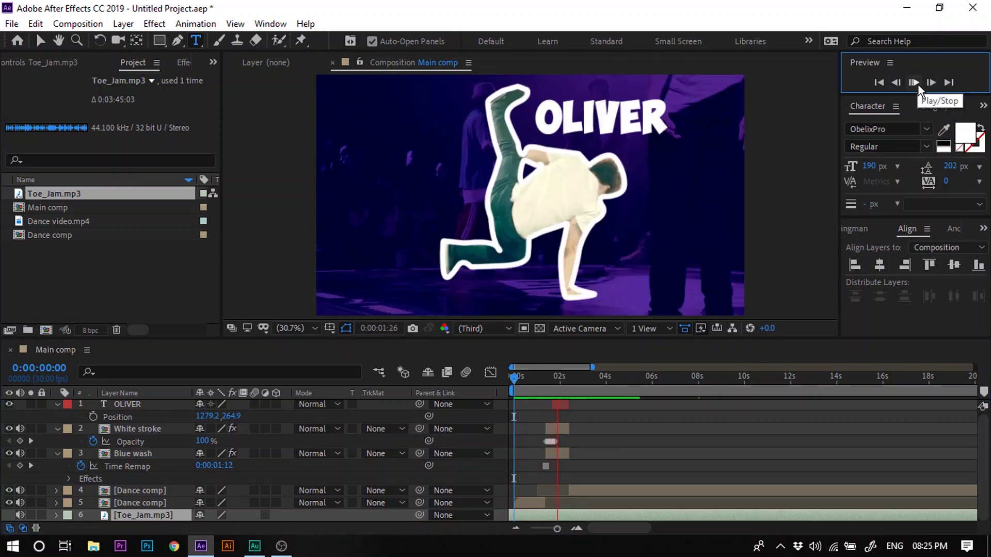
{"action": "left_click", "coordinate": [917, 83]}
{"action": "left_click", "coordinate": [523, 376]}
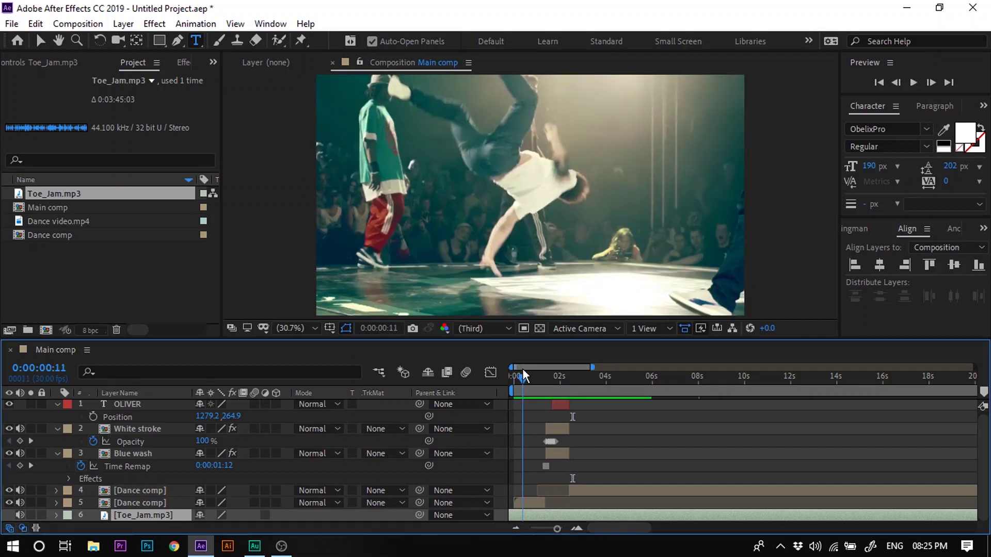
{"action": "mouse_move", "coordinate": [523, 375]}
{"action": "left_mouse_down"}
{"action": "mouse_move", "coordinate": [512, 365]}
{"action": "mouse_move", "coordinate": [555, 382]}
{"action": "left_mouse_up"}
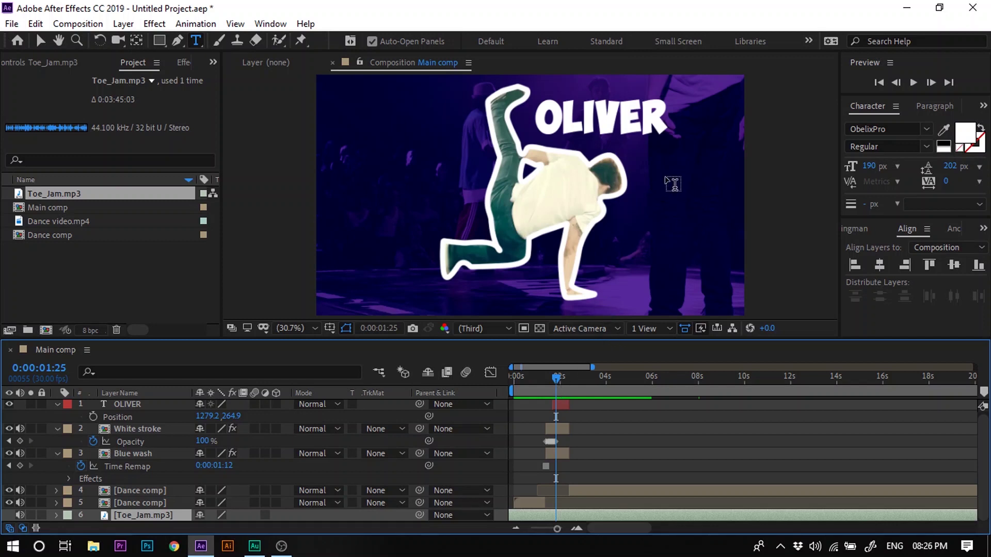
{"action": "key", "text": "Page_Down"}
{"action": "left_click_drag", "start_coordinate": [558, 359], "coordinate": [589, 381]}
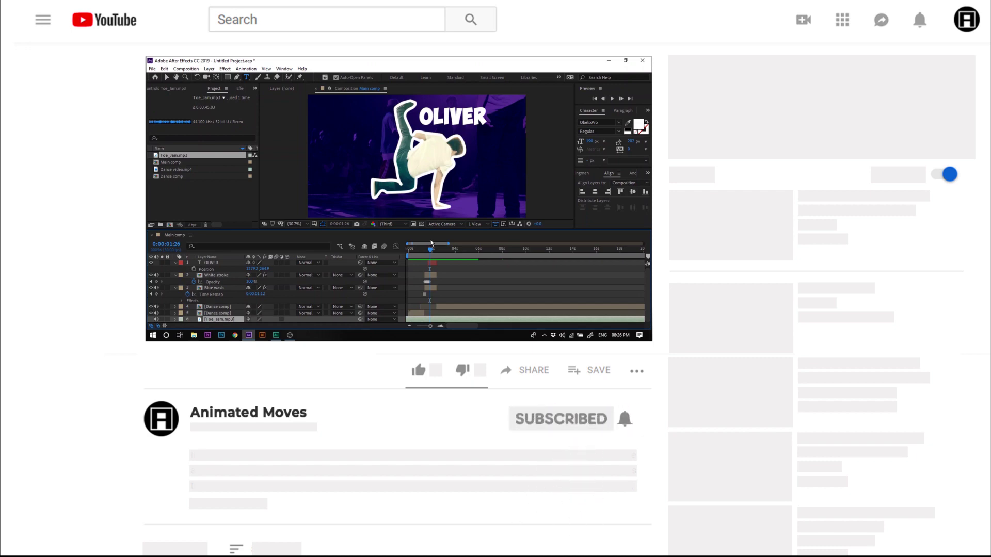
{"action": "left_click_drag", "start_coordinate": [431, 243], "coordinate": [444, 250]}
{"action": "left_click_drag", "start_coordinate": [583, 376], "coordinate": [590, 380]}
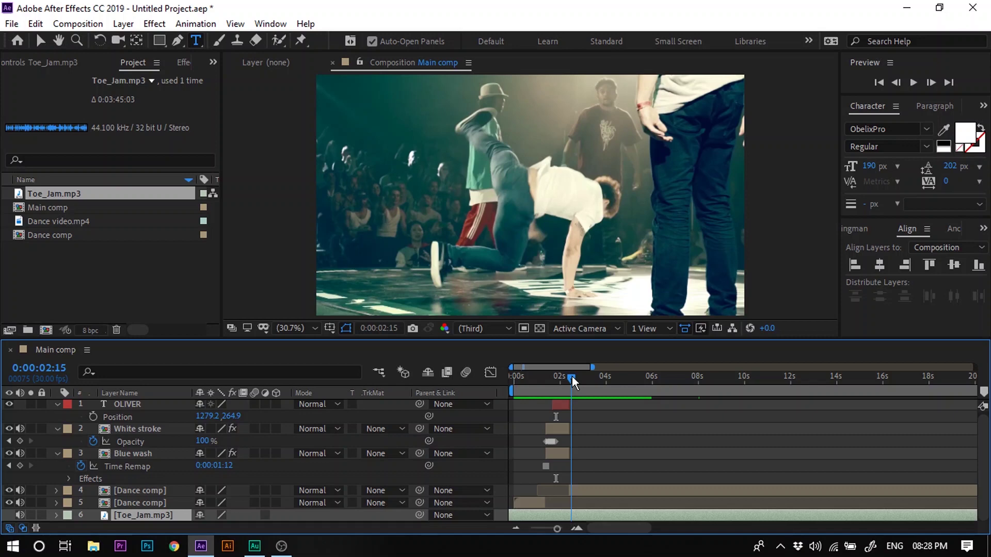
{"action": "left_click_drag", "start_coordinate": [571, 376], "coordinate": [588, 391]}
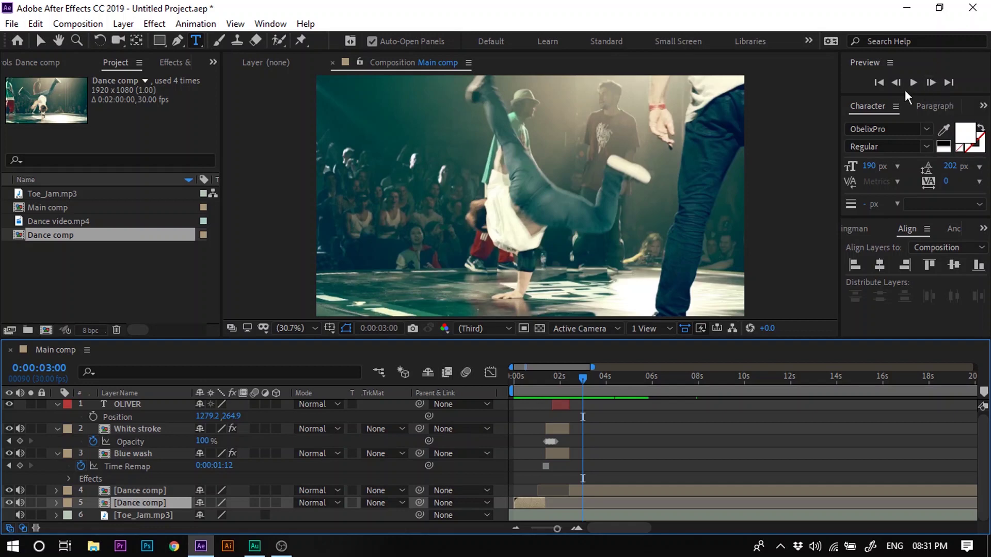
Step: Split the second Dance comp segment at 0:00:04:10 and move the new segment to the top of the layer stack
{"action": "left_click", "coordinate": [934, 85]}
{"action": "left_click", "coordinate": [933, 85]}
{"action": "left_click", "coordinate": [933, 86]}
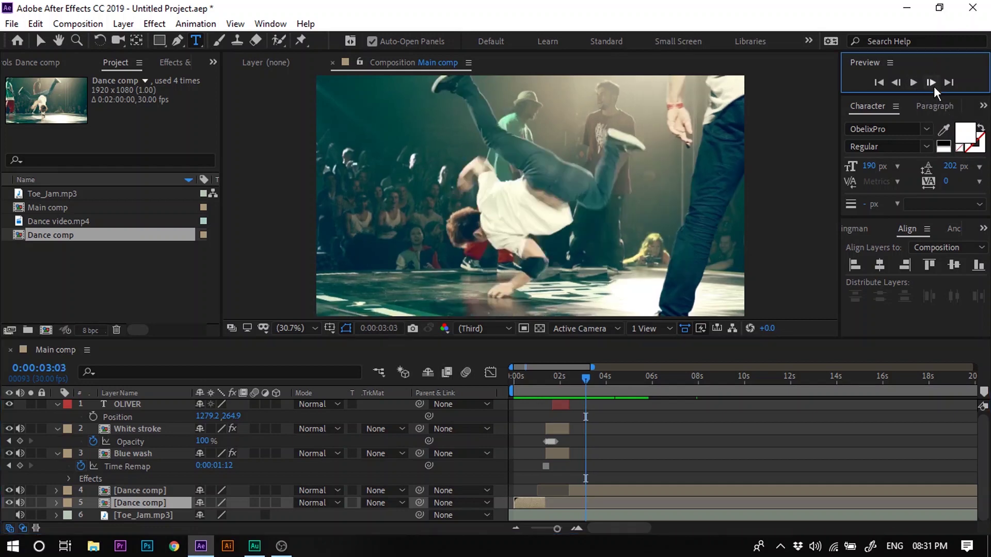
{"action": "left_click", "coordinate": [934, 86]}
{"action": "left_click", "coordinate": [933, 86]}
{"action": "left_click", "coordinate": [934, 86]}
{"action": "left_click", "coordinate": [934, 85]}
{"action": "left_click", "coordinate": [934, 86]}
{"action": "left_click", "coordinate": [934, 86]}
{"action": "left_click", "coordinate": [934, 86]}
{"action": "left_click", "coordinate": [934, 86]}
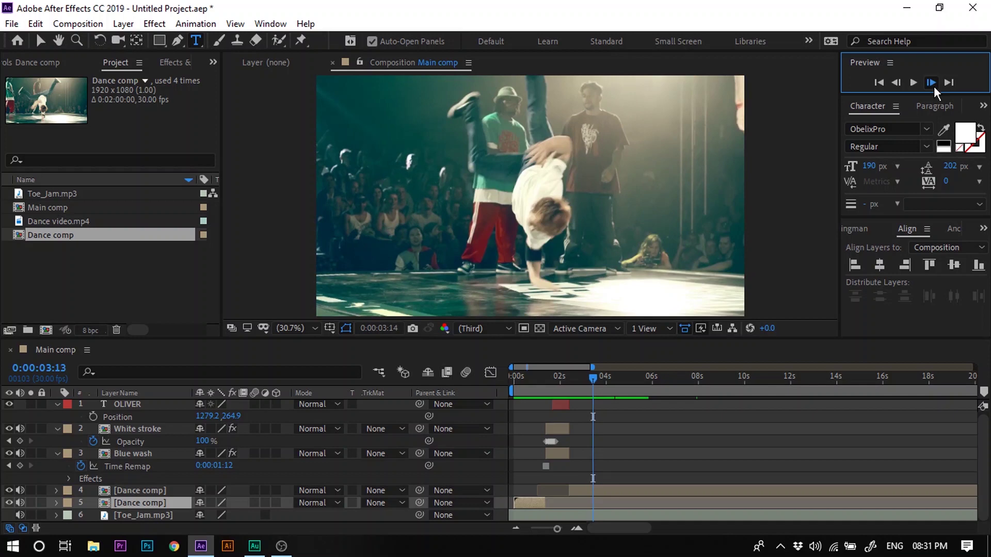
{"action": "left_click", "coordinate": [934, 85]}
{"action": "left_click", "coordinate": [934, 86]}
{"action": "left_click", "coordinate": [934, 86]}
{"action": "left_click", "coordinate": [934, 86]}
{"action": "left_click", "coordinate": [934, 85]}
{"action": "left_click", "coordinate": [934, 85]}
{"action": "left_click", "coordinate": [934, 85]}
{"action": "left_click", "coordinate": [934, 86]}
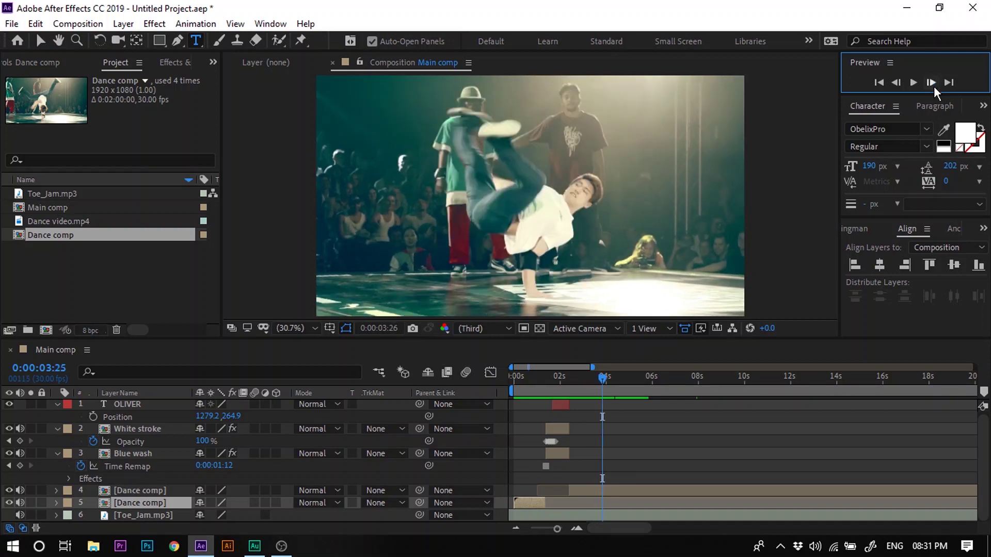
{"action": "left_click", "coordinate": [934, 86]}
{"action": "left_click", "coordinate": [934, 85]}
{"action": "left_click", "coordinate": [933, 85]}
{"action": "left_click", "coordinate": [934, 86]}
{"action": "left_click", "coordinate": [934, 85]}
{"action": "left_click", "coordinate": [934, 86]}
{"action": "left_click", "coordinate": [934, 85]}
{"action": "left_click", "coordinate": [933, 86]}
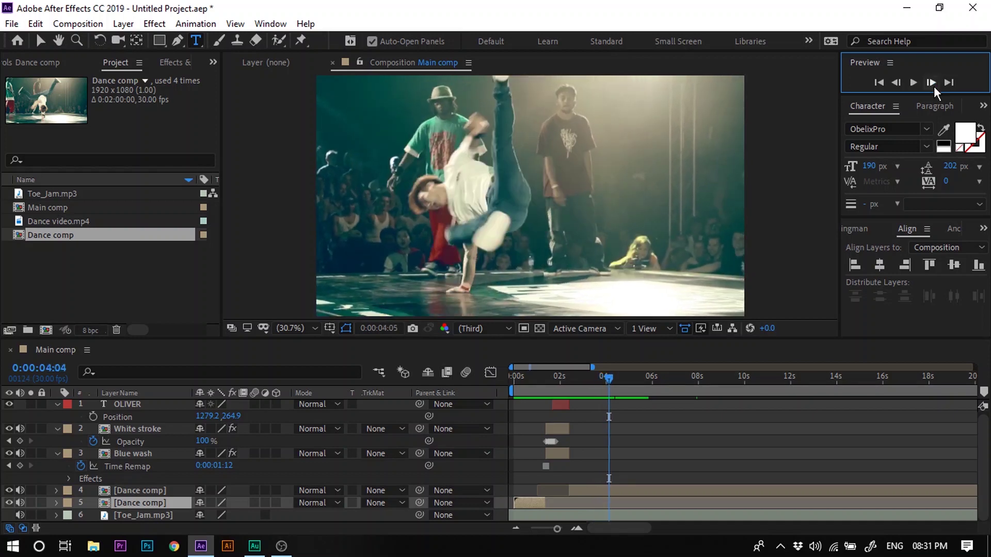
{"action": "left_click", "coordinate": [934, 85]}
{"action": "left_click", "coordinate": [934, 86]}
{"action": "left_click", "coordinate": [933, 85]}
{"action": "left_click", "coordinate": [934, 86]}
{"action": "left_click", "coordinate": [934, 86]}
{"action": "left_click", "coordinate": [934, 86]}
{"action": "left_click", "coordinate": [934, 86]}
{"action": "left_click", "coordinate": [900, 81]}
{"action": "left_click", "coordinate": [899, 81]}
{"action": "left_click", "coordinate": [900, 82]}
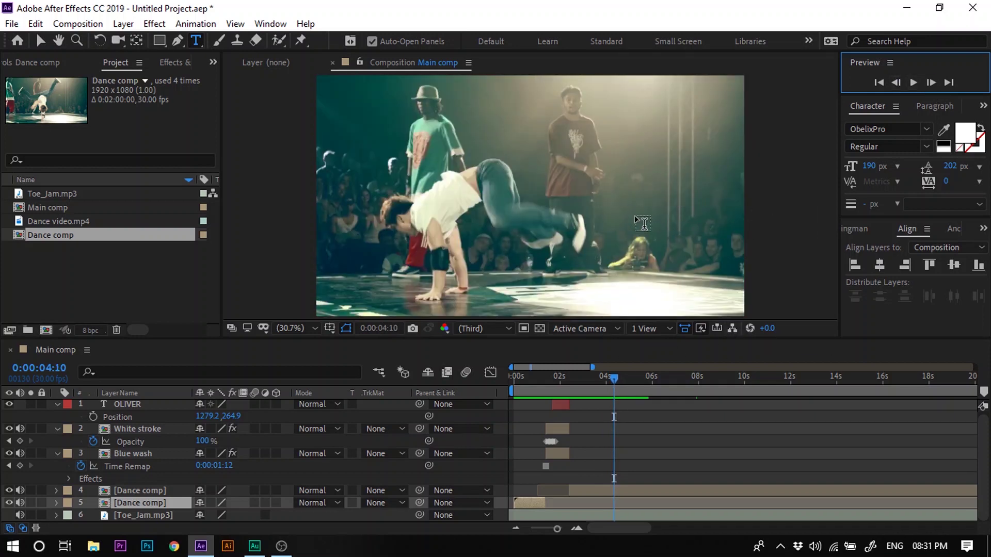
{"action": "left_click", "coordinate": [633, 490]}
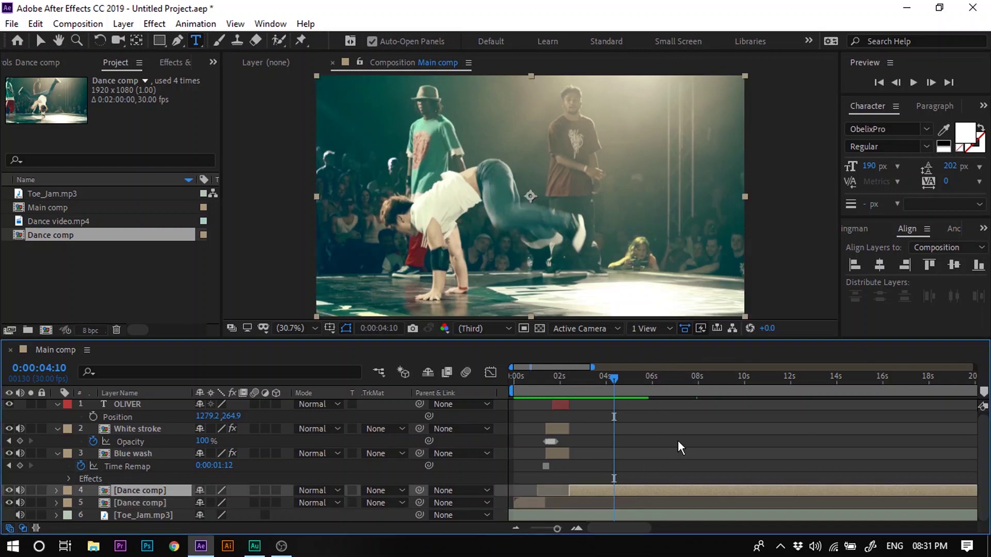
{"action": "key", "text": "ctrl+shift+d"}
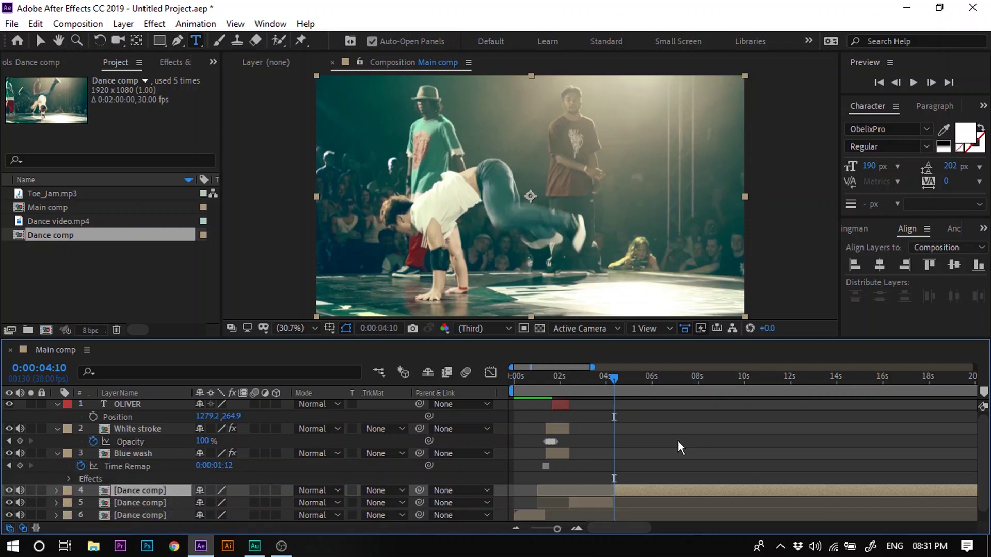
{"action": "left_click_drag", "start_coordinate": [148, 491], "coordinate": [148, 401]}
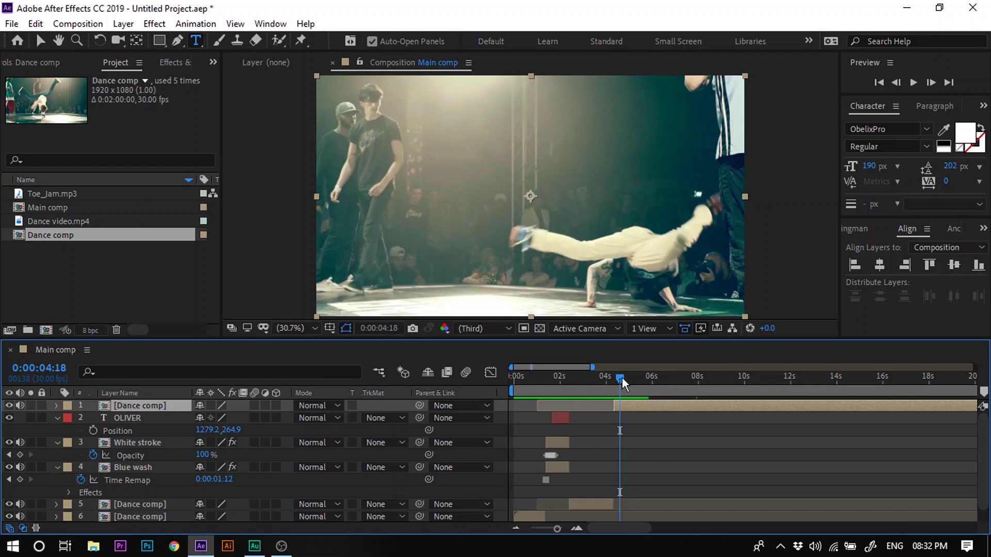
Step: Duplicate the top Dance comp layer twice with the playhead on the second dancer's pose at 0:00:05:18
{"action": "left_click_drag", "start_coordinate": [622, 376], "coordinate": [641, 382]}
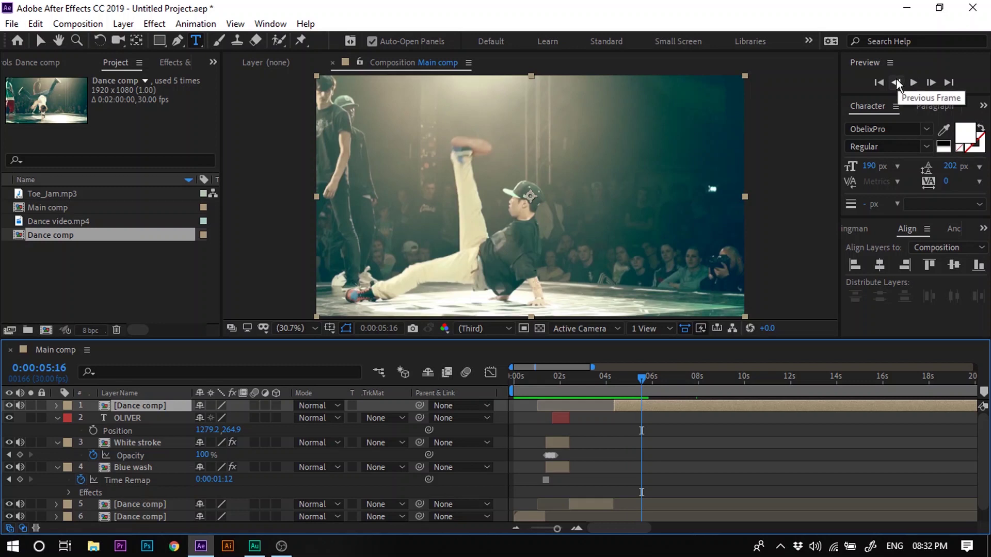
{"action": "left_click", "coordinate": [897, 81]}
{"action": "left_click", "coordinate": [934, 80]}
{"action": "left_click", "coordinate": [935, 80]}
{"action": "left_click", "coordinate": [935, 80]}
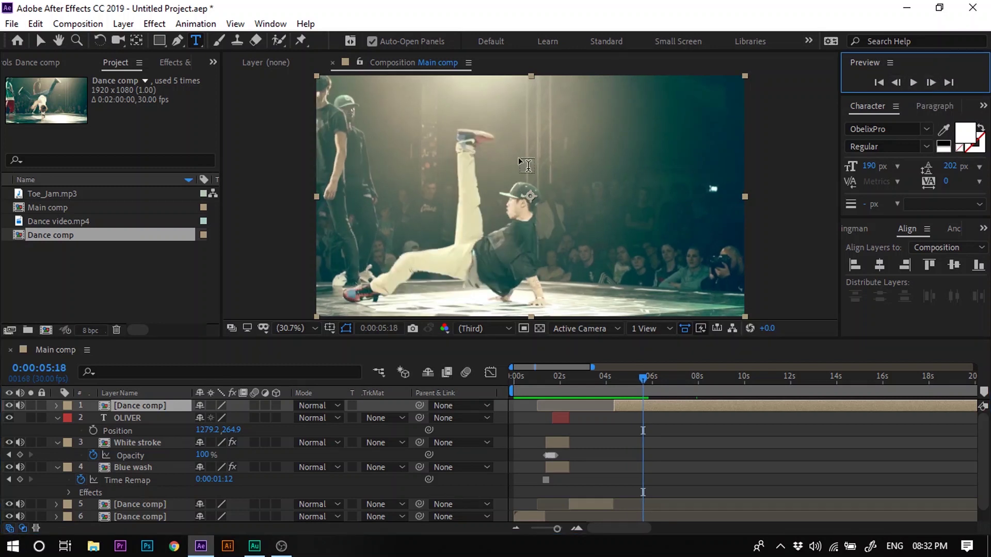
{"action": "left_click", "coordinate": [680, 413]}
{"action": "key", "text": "ctrl+d"}
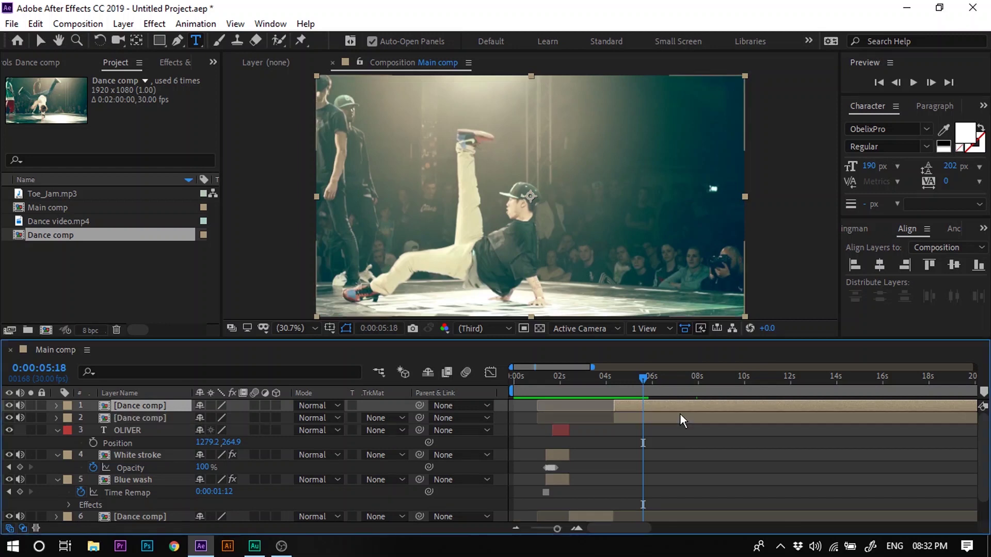
{"action": "key", "text": "ctrl+d"}
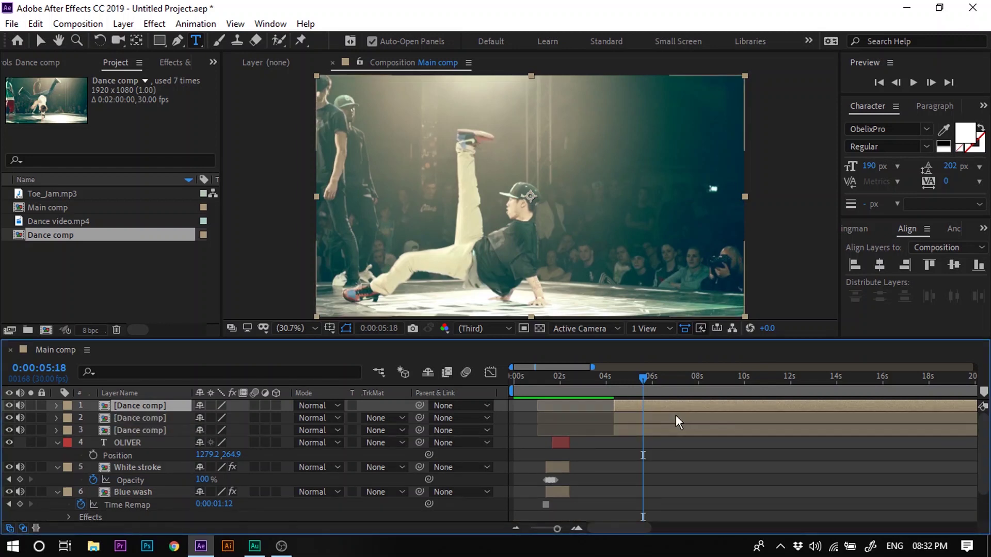
Step: Trim the starts of the top two Dance comp layers to 0:00:05:18 and apply Freeze Frame to both
{"action": "left_click", "coordinate": [675, 416], "text": "shift"}
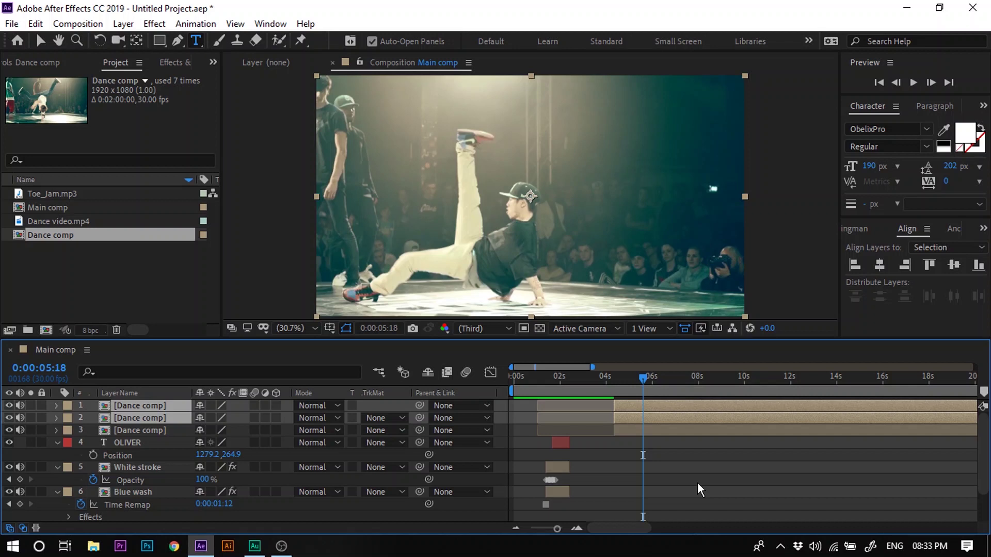
{"action": "key", "text": "alt+bracketleft"}
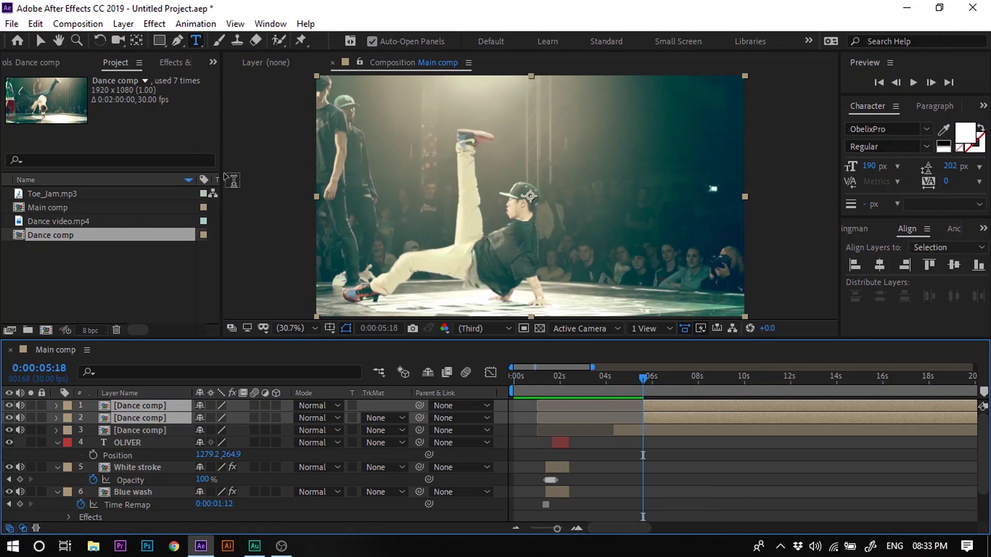
{"action": "left_click", "coordinate": [115, 26]}
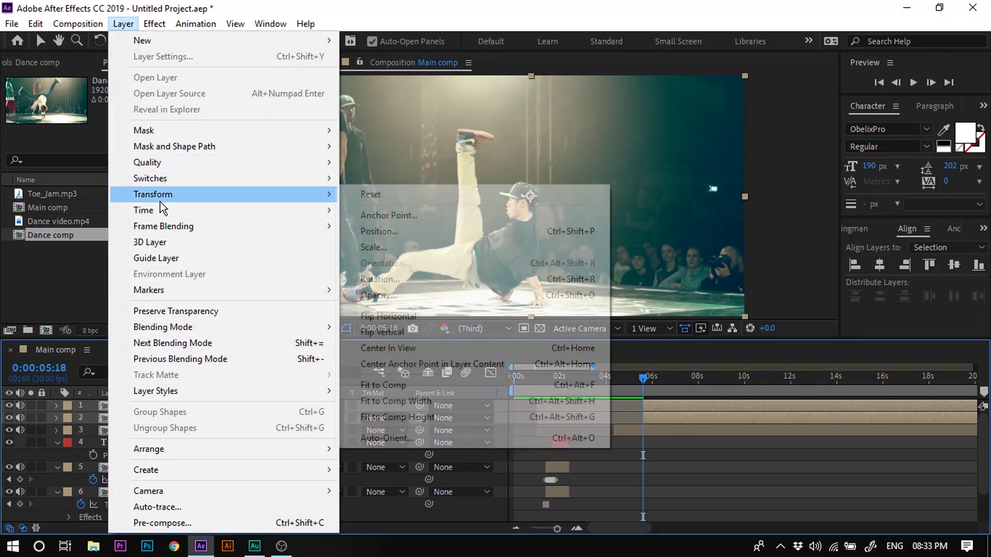
{"action": "mouse_move", "coordinate": [160, 208]}
{"action": "left_click", "coordinate": [389, 258]}
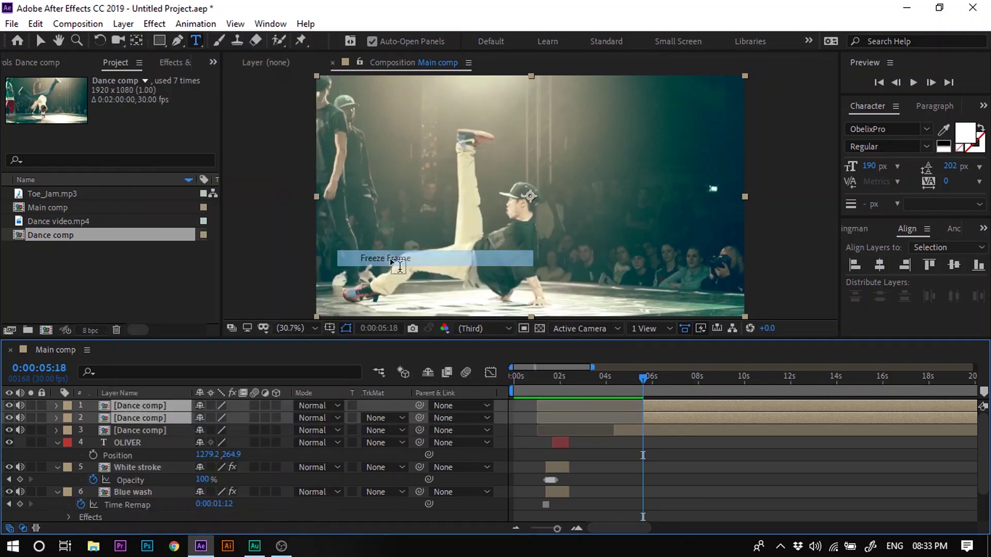
Step: Draw a closed Pen tool mask around the dancer in the cap on the top frozen Dance comp layer
{"action": "left_click", "coordinate": [668, 405]}
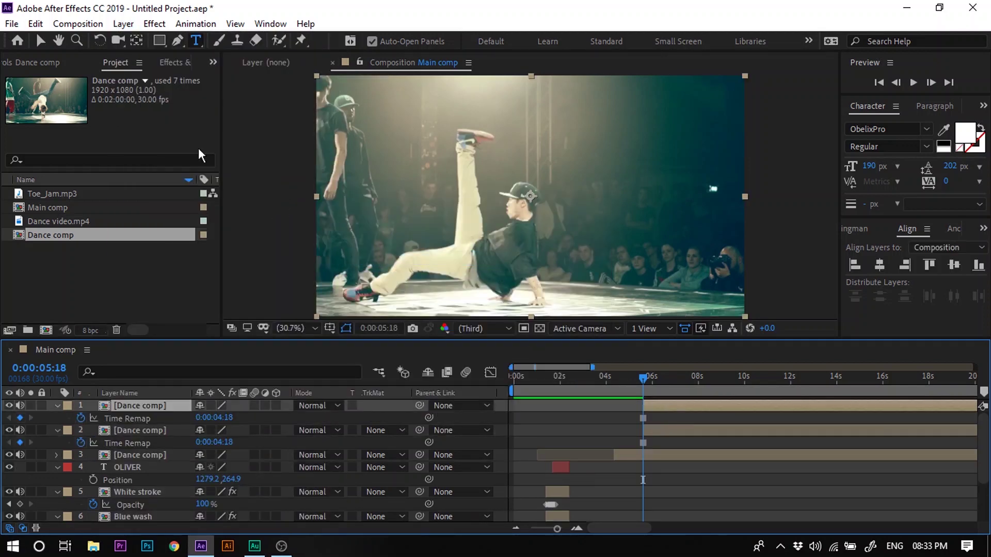
{"action": "left_click", "coordinate": [173, 42]}
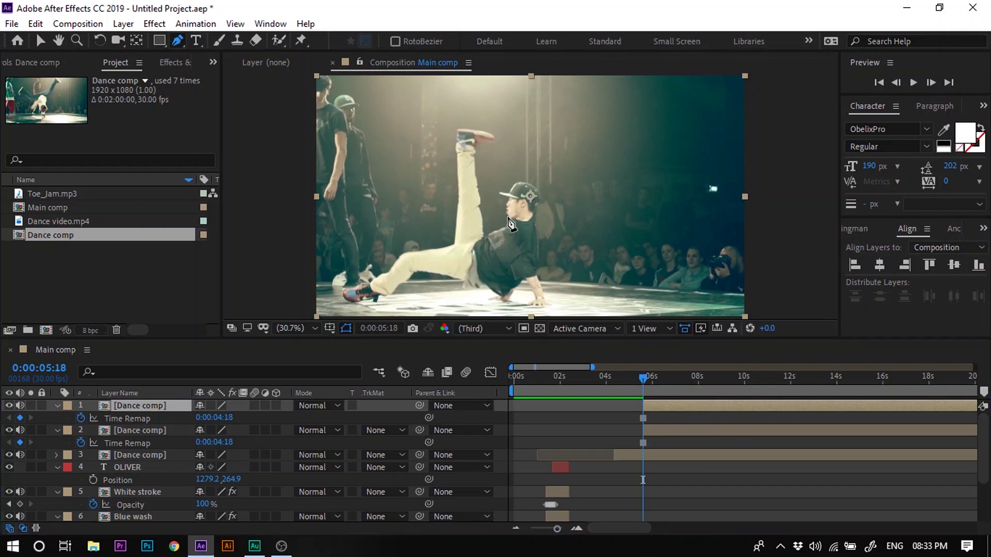
{"action": "left_click", "coordinate": [459, 128]}
{"action": "left_click", "coordinate": [474, 128]}
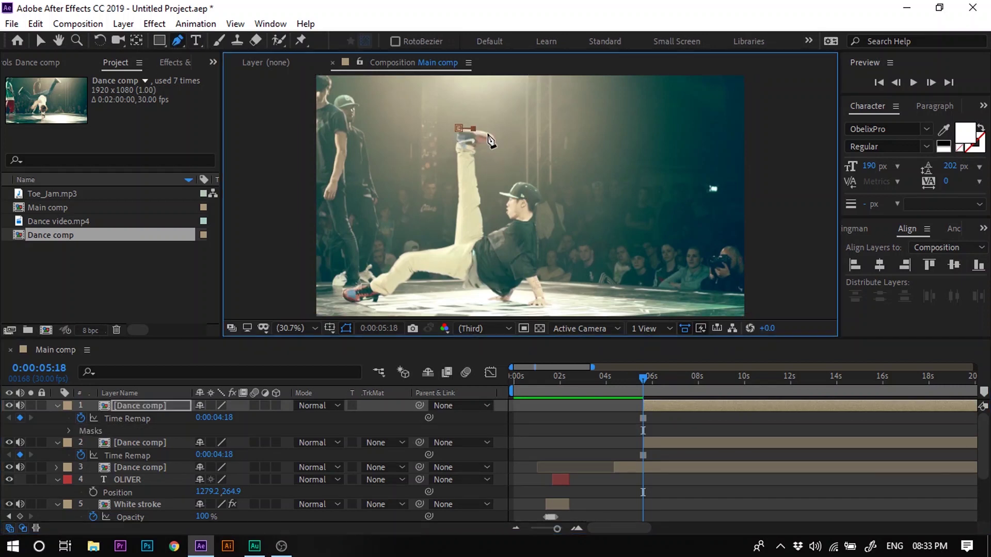
{"action": "left_click", "coordinate": [485, 141]}
{"action": "left_click", "coordinate": [476, 157]}
{"action": "left_click", "coordinate": [475, 172]}
{"action": "left_click", "coordinate": [478, 196]}
{"action": "left_click", "coordinate": [484, 230]}
{"action": "left_click", "coordinate": [493, 232]}
{"action": "left_click", "coordinate": [498, 230]}
{"action": "left_click", "coordinate": [512, 218]}
{"action": "left_click", "coordinate": [505, 209]}
{"action": "left_click", "coordinate": [498, 195]}
{"action": "left_click", "coordinate": [510, 187]}
{"action": "left_click", "coordinate": [521, 179]}
{"action": "left_click", "coordinate": [532, 184]}
{"action": "left_click", "coordinate": [544, 193]}
{"action": "left_click", "coordinate": [540, 205]}
{"action": "left_click", "coordinate": [545, 298]}
{"action": "left_click_drag", "start_coordinate": [530, 303], "coordinate": [528, 280]}
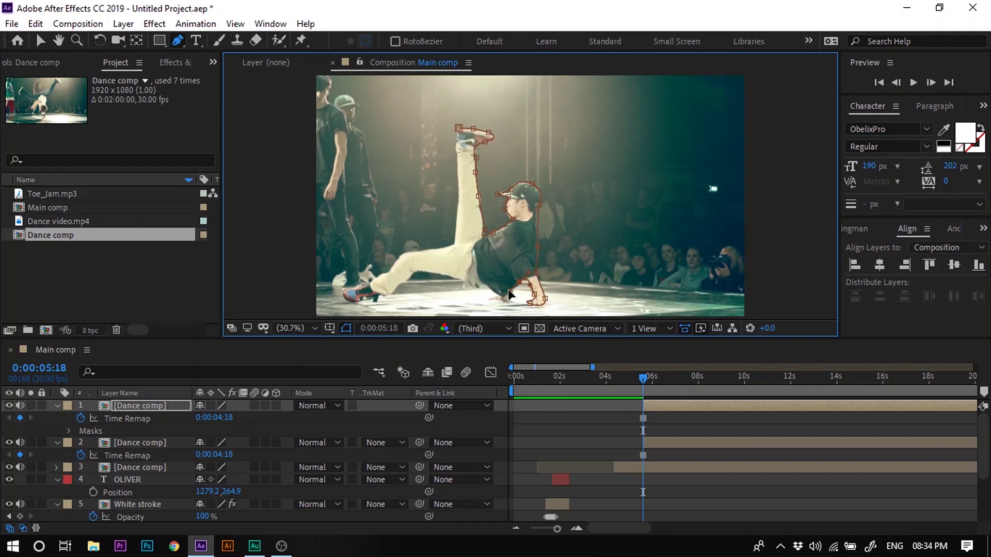
{"action": "left_click", "coordinate": [490, 298]}
{"action": "left_click", "coordinate": [484, 285]}
{"action": "left_click", "coordinate": [462, 287]}
{"action": "left_click", "coordinate": [462, 280]}
{"action": "left_click", "coordinate": [431, 272]}
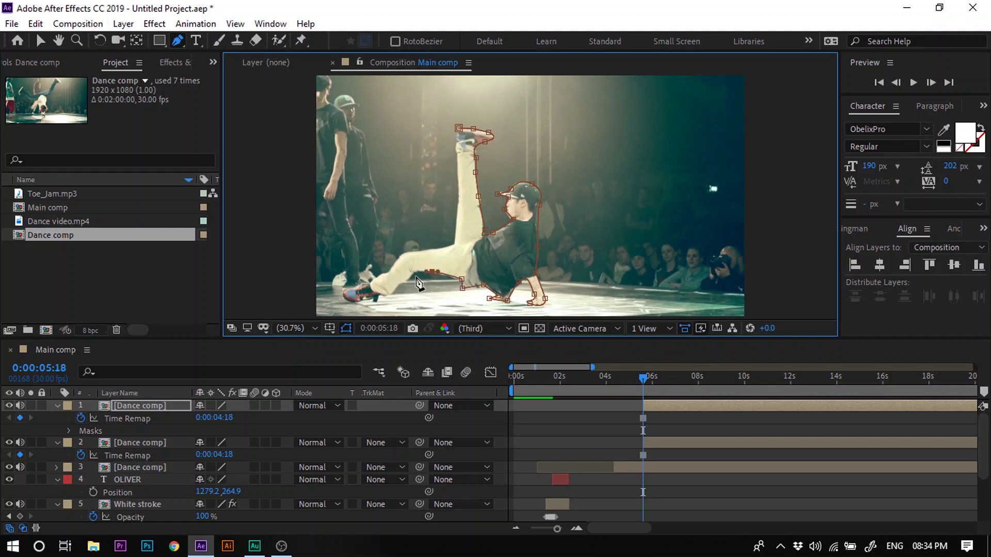
{"action": "left_click", "coordinate": [409, 273]}
{"action": "left_click", "coordinate": [391, 296]}
{"action": "left_click", "coordinate": [378, 294]}
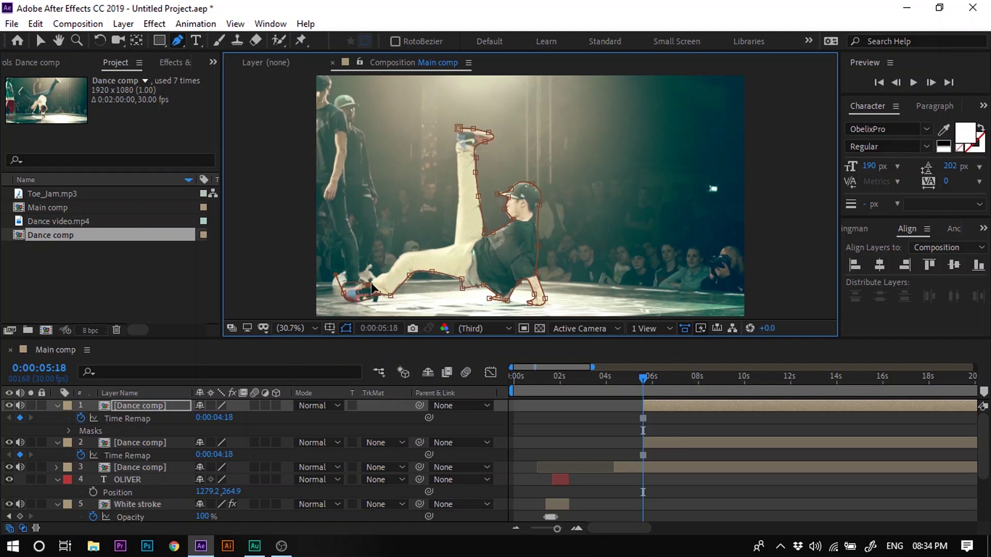
{"action": "left_click", "coordinate": [343, 294]}
{"action": "left_click", "coordinate": [389, 274]}
{"action": "left_click", "coordinate": [401, 254]}
{"action": "left_click", "coordinate": [454, 246]}
{"action": "left_click", "coordinate": [459, 196]}
{"action": "left_click", "coordinate": [456, 152]}
{"action": "left_click", "coordinate": [459, 128]}
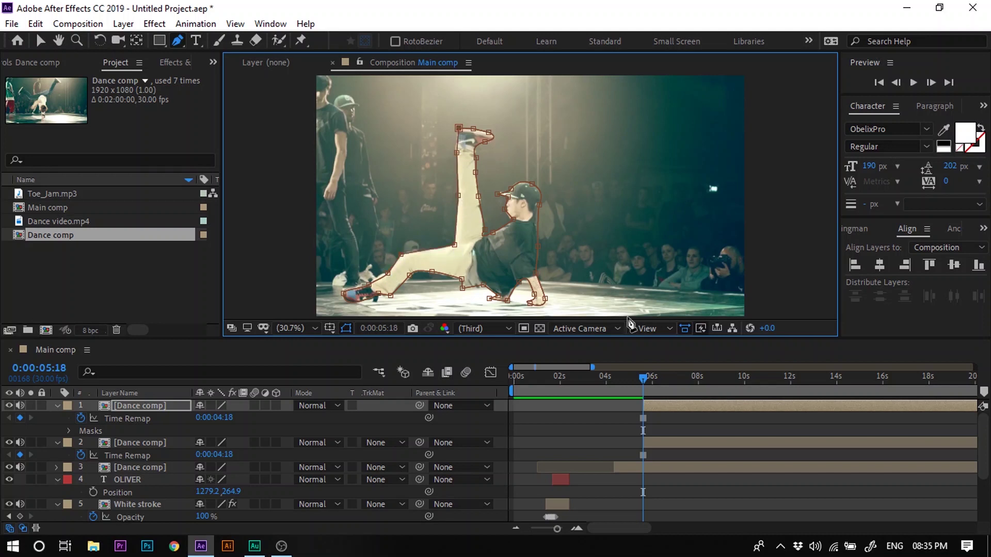
Step: Solo the top Dance comp layer to inspect the masked dancer cutout, and turn solo off again
{"action": "left_click", "coordinate": [31, 412]}
{"action": "left_click", "coordinate": [30, 406]}
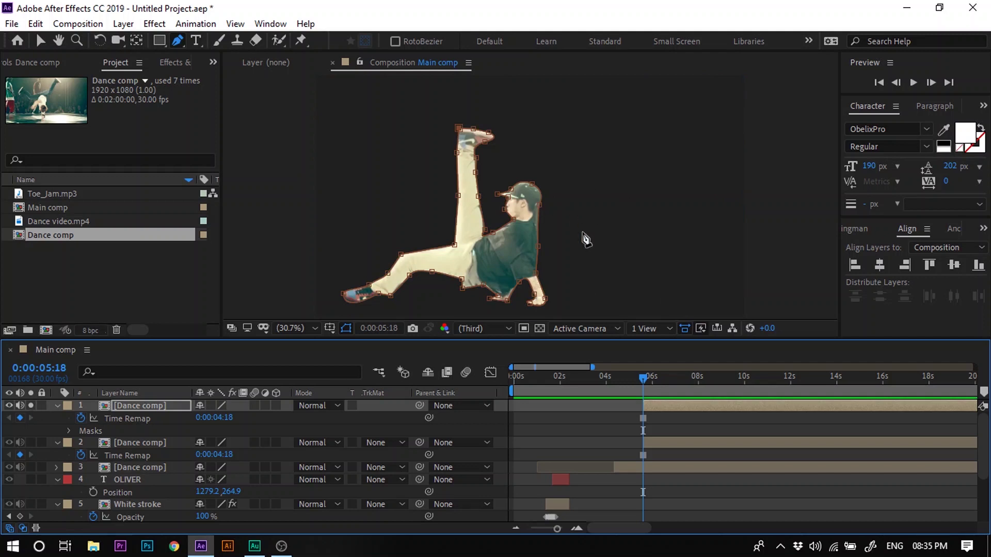
{"action": "left_click", "coordinate": [30, 406]}
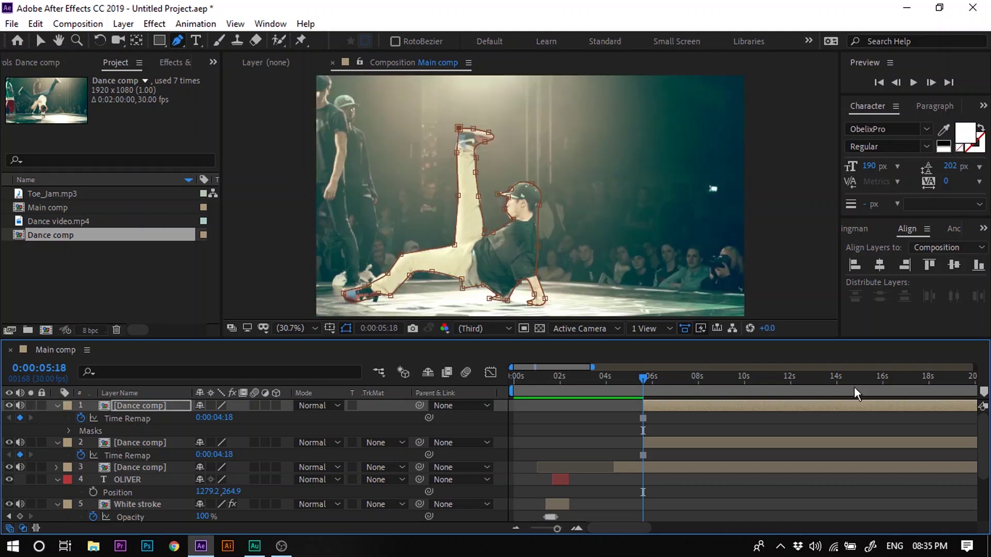
Step: Copy the Stroke effect from the White stroke layer and paste it onto the top masked Dance comp layer
{"action": "left_click", "coordinate": [731, 405]}
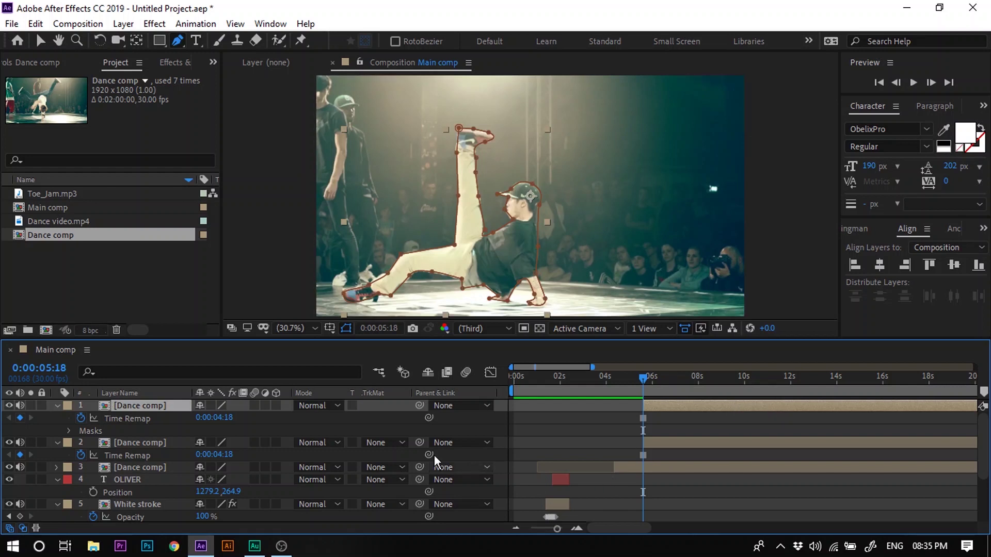
{"action": "left_click", "coordinate": [561, 505]}
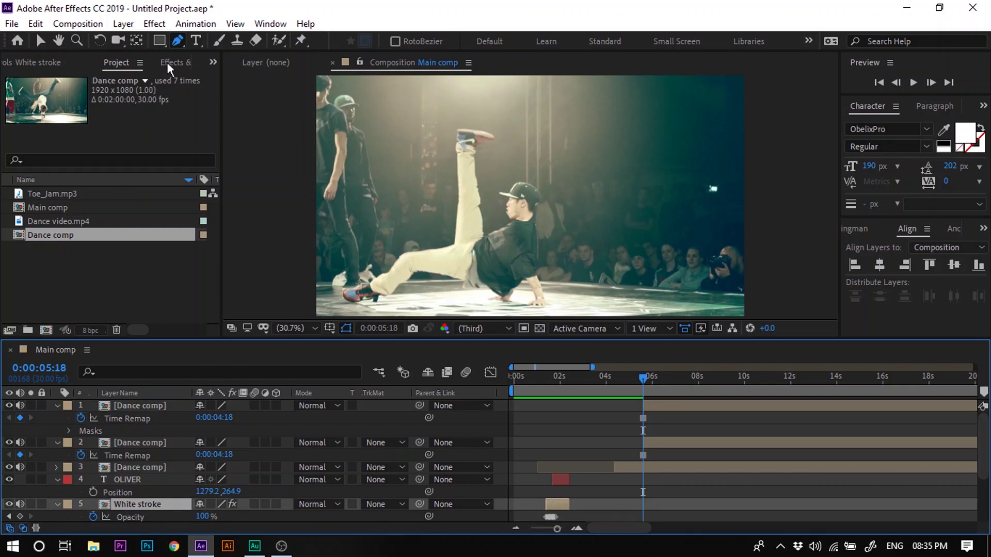
{"action": "left_click", "coordinate": [211, 63]}
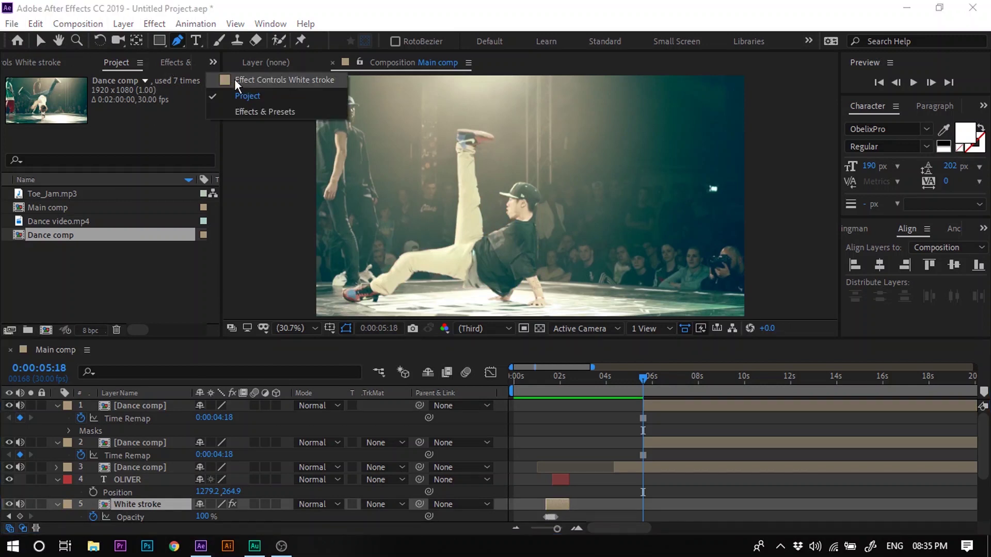
{"action": "left_click", "coordinate": [234, 80]}
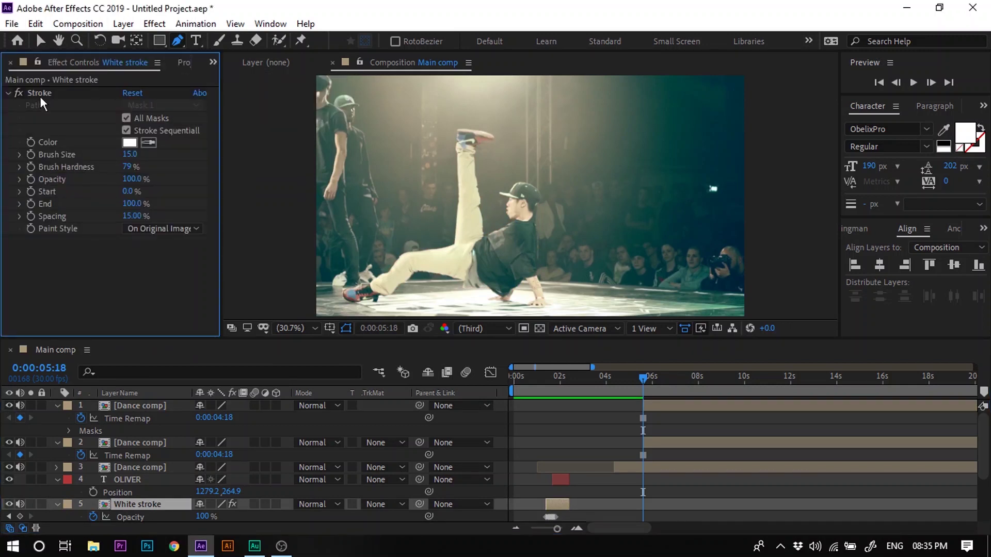
{"action": "left_click", "coordinate": [38, 95]}
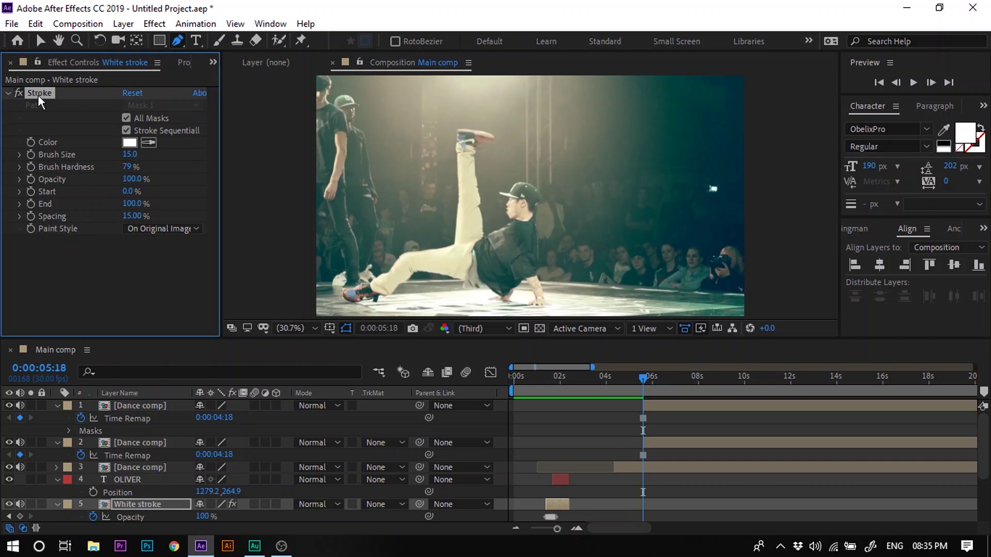
{"action": "right_click", "coordinate": [38, 95]}
{"action": "left_click", "coordinate": [39, 92]}
{"action": "left_click", "coordinate": [35, 25]}
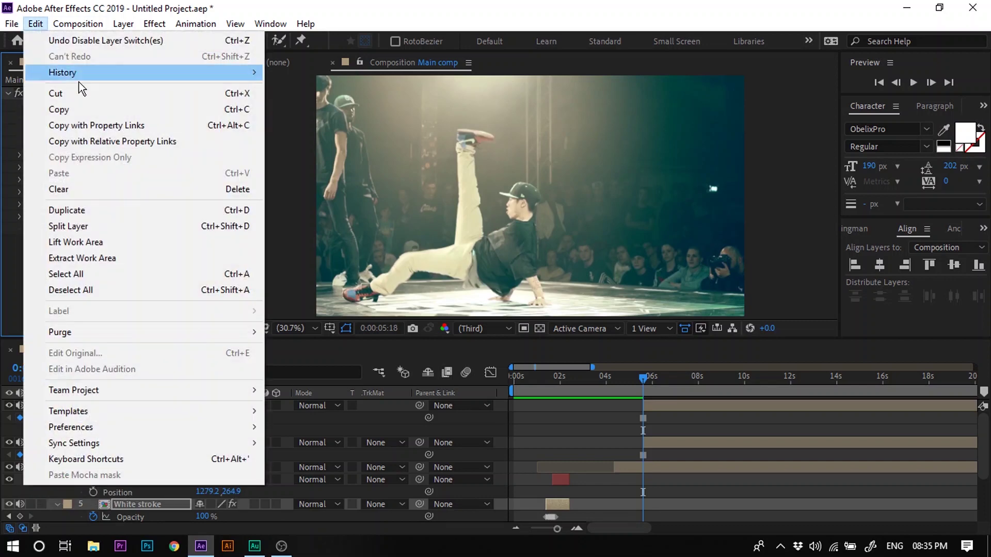
{"action": "left_click", "coordinate": [77, 110]}
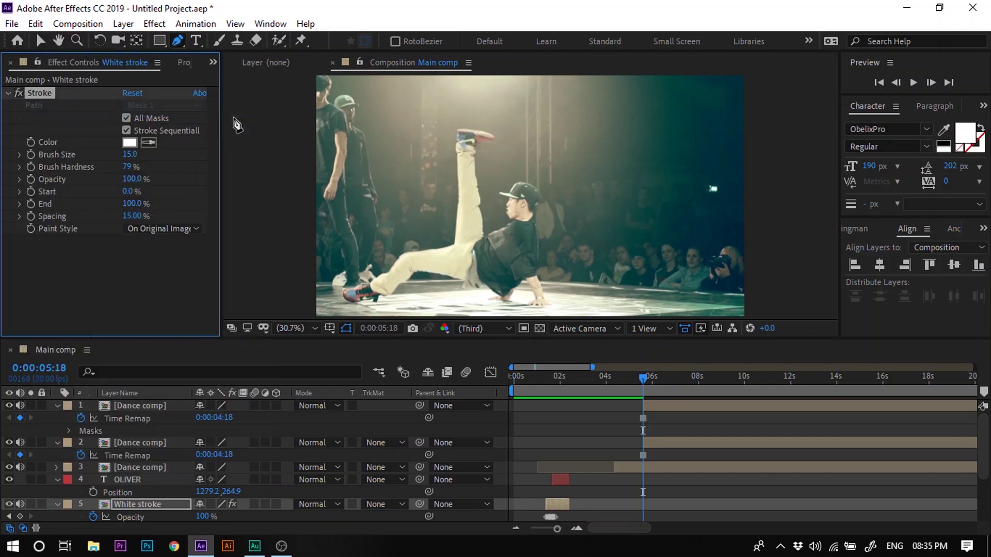
{"action": "left_click", "coordinate": [677, 407]}
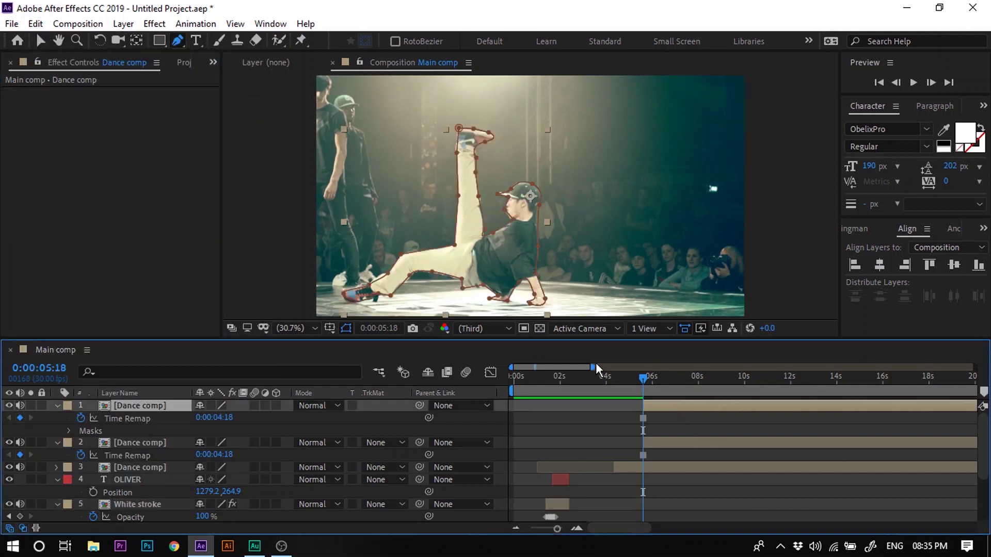
{"action": "left_click", "coordinate": [36, 25]}
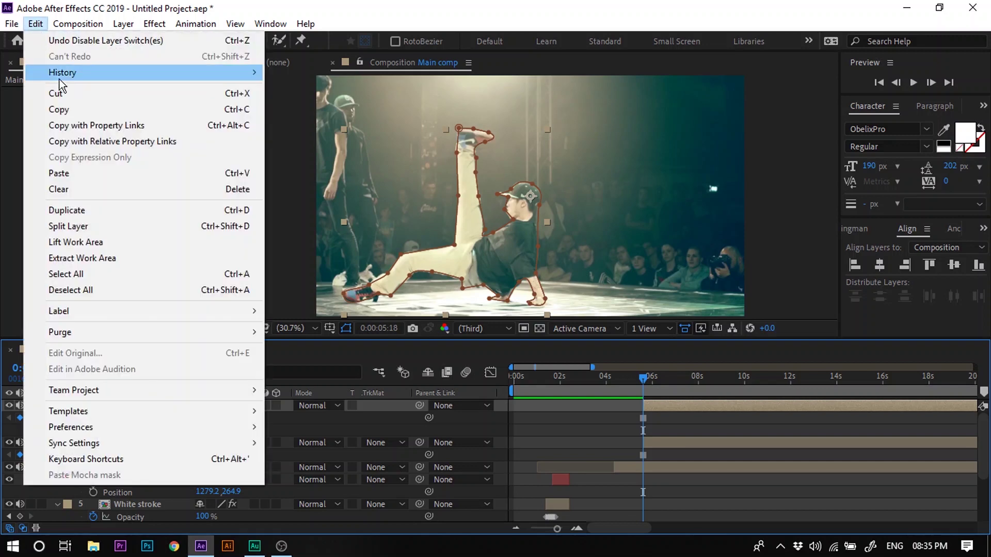
{"action": "left_click", "coordinate": [59, 174]}
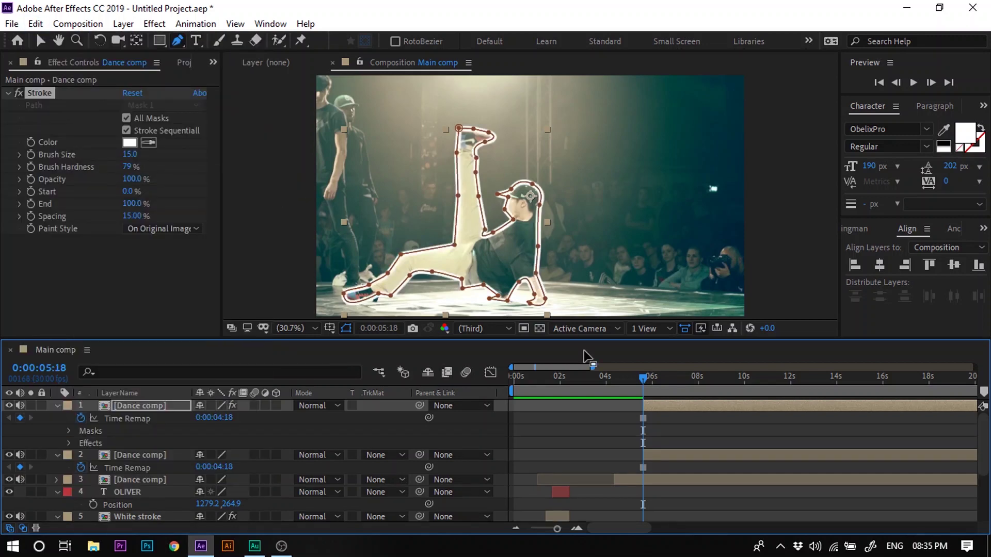
{"action": "left_click", "coordinate": [701, 447]}
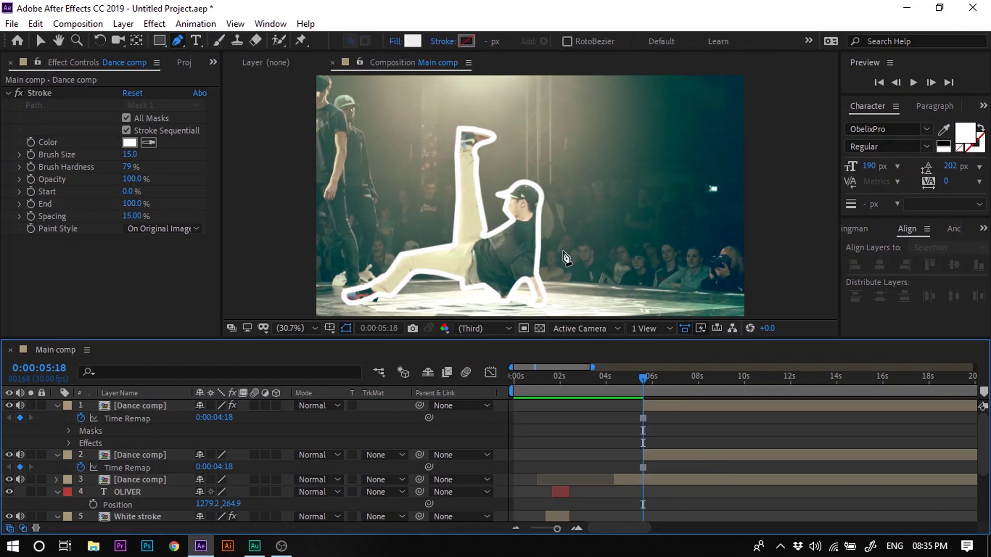
Step: Copy the White stroke layer's Opacity keyframes to the top Dance comp layer at 0:00:05:18 and reveal its keyframed properties
{"action": "left_click_drag", "start_coordinate": [671, 339], "coordinate": [671, 301]}
{"action": "left_click", "coordinate": [566, 490]}
{"action": "left_click_drag", "start_coordinate": [564, 494], "coordinate": [546, 491]}
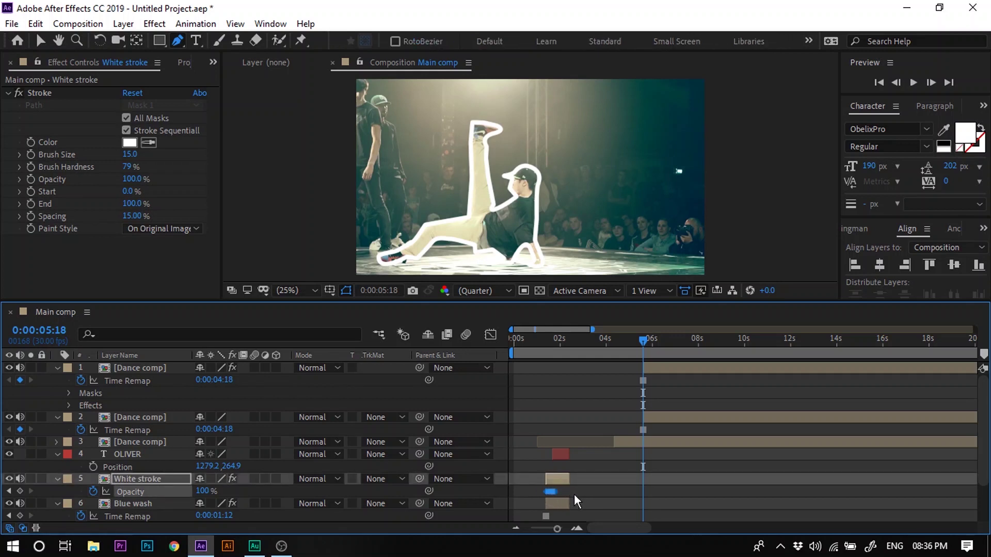
{"action": "left_click", "coordinate": [686, 367]}
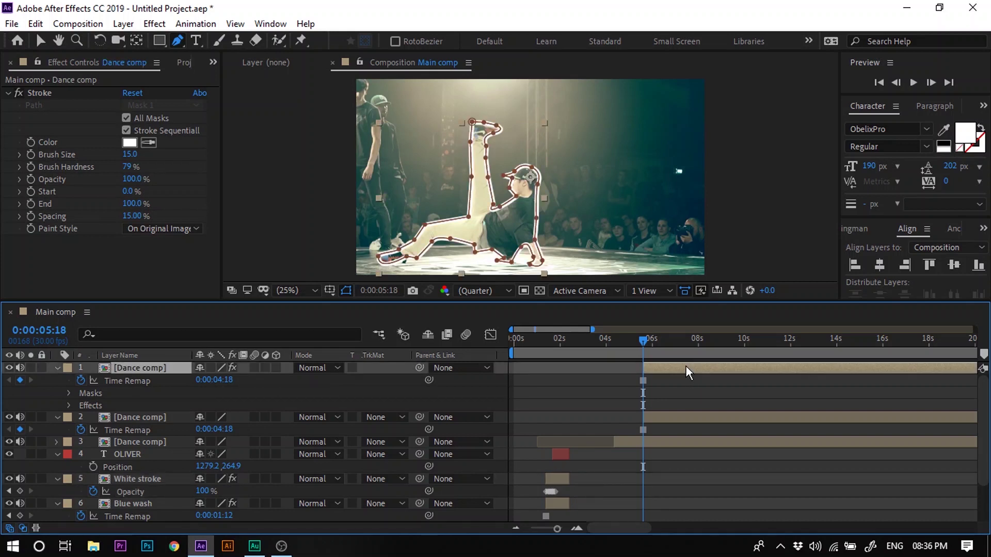
{"action": "left_click", "coordinate": [680, 371], "text": "ctrl"}
{"action": "left_click", "coordinate": [680, 366]}
{"action": "key", "text": "u"}
{"action": "key", "text": "u"}
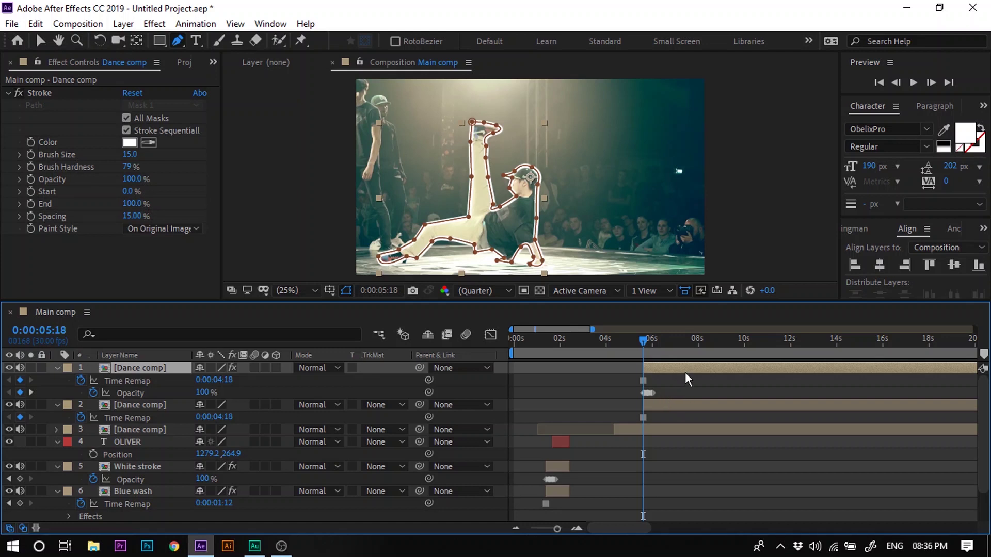
Step: Add a text layer with the second dancer's name in capitals, with the playhead at 0:00:05:26
{"action": "left_click_drag", "start_coordinate": [557, 529], "coordinate": [561, 528]}
{"action": "left_click_drag", "start_coordinate": [750, 341], "coordinate": [706, 340]}
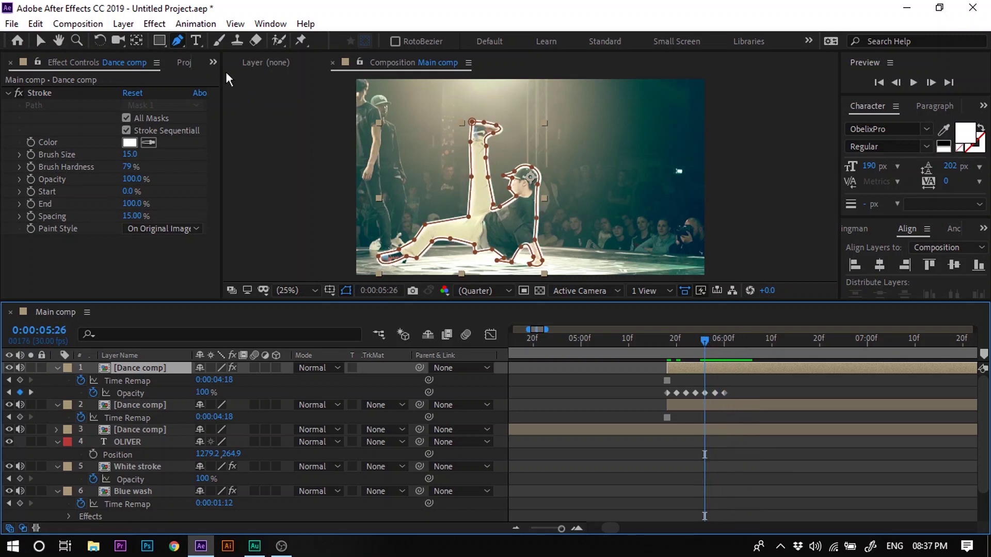
{"action": "left_click", "coordinate": [196, 41]}
{"action": "left_click", "coordinate": [543, 119]}
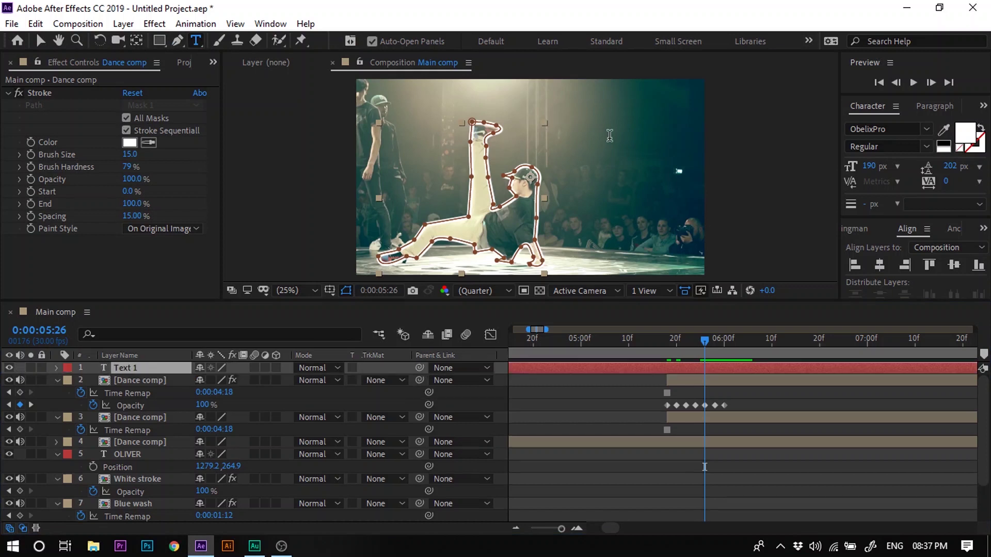
{"action": "type", "text": "HERRY"}
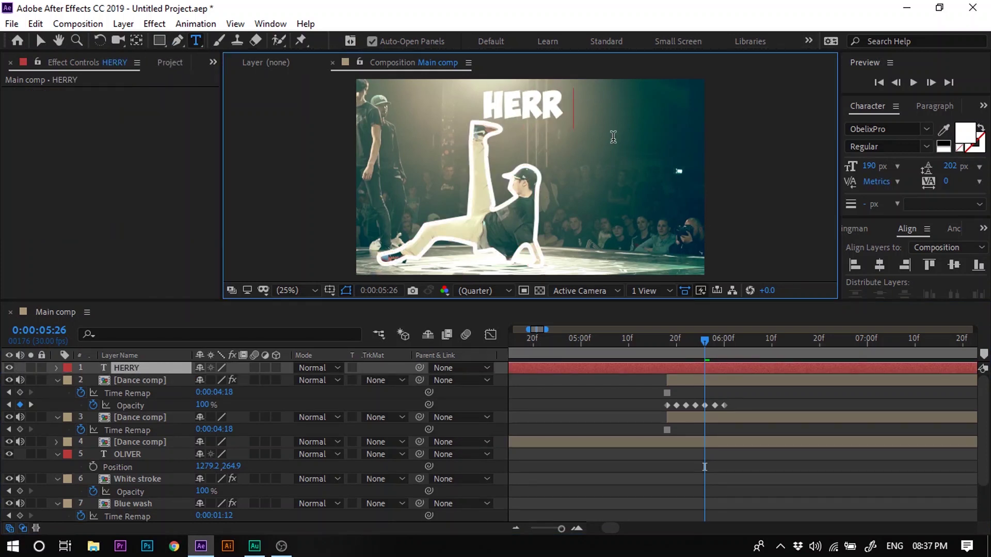
{"action": "left_click", "coordinate": [755, 375]}
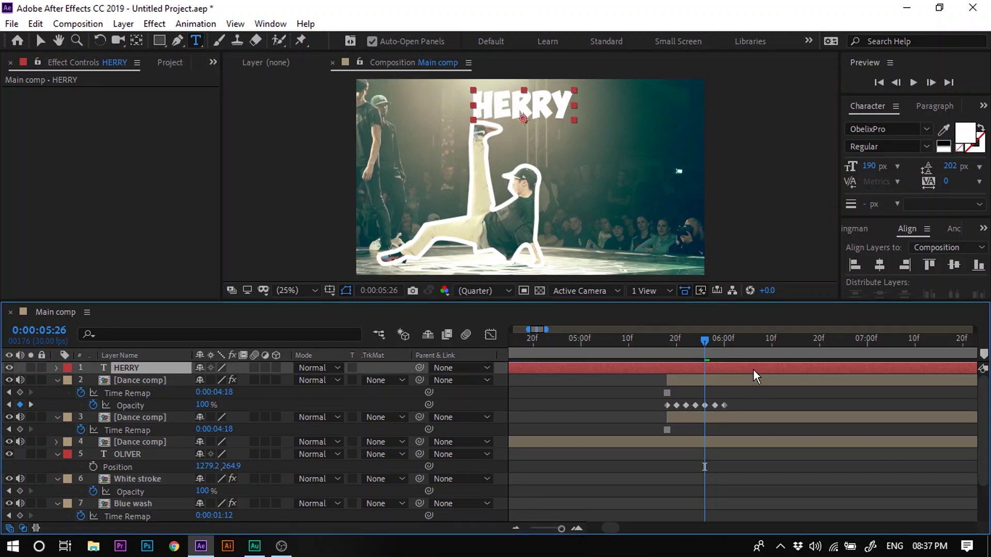
Step: Position the new name title at about 1188, 377 beside the raised leg and trim its start to 0:00:05:26
{"action": "key", "text": "p"}
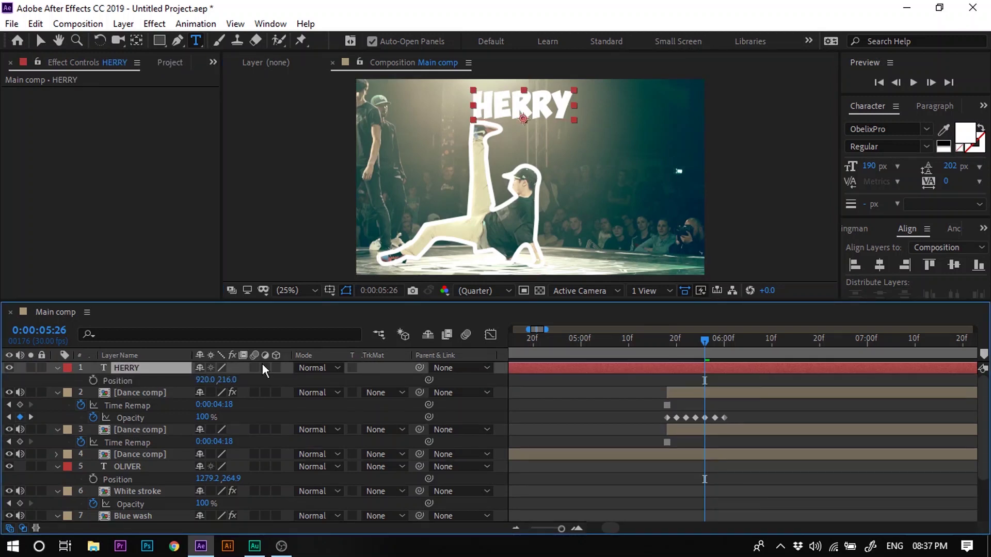
{"action": "left_click_drag", "start_coordinate": [204, 385], "coordinate": [411, 434]}
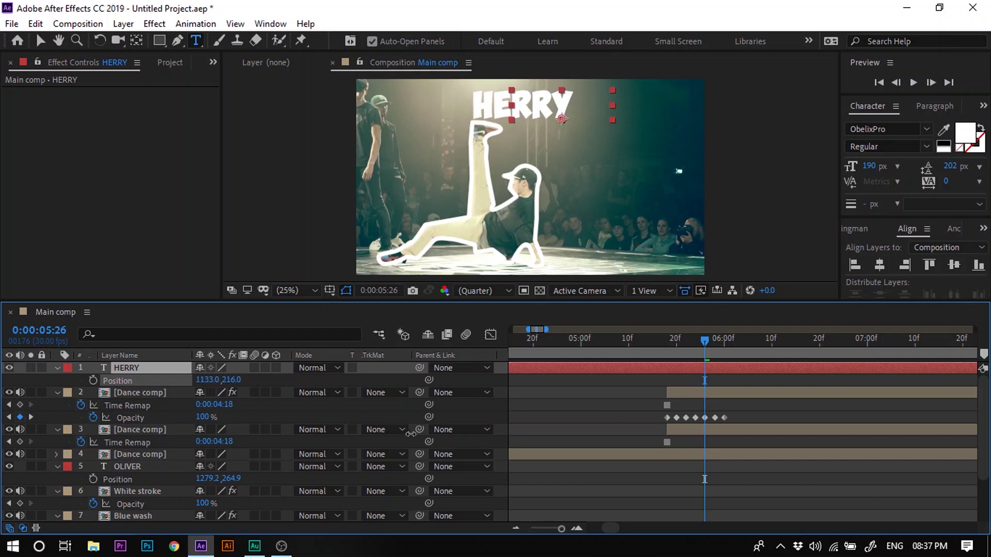
{"action": "key", "text": "Caps_Lock"}
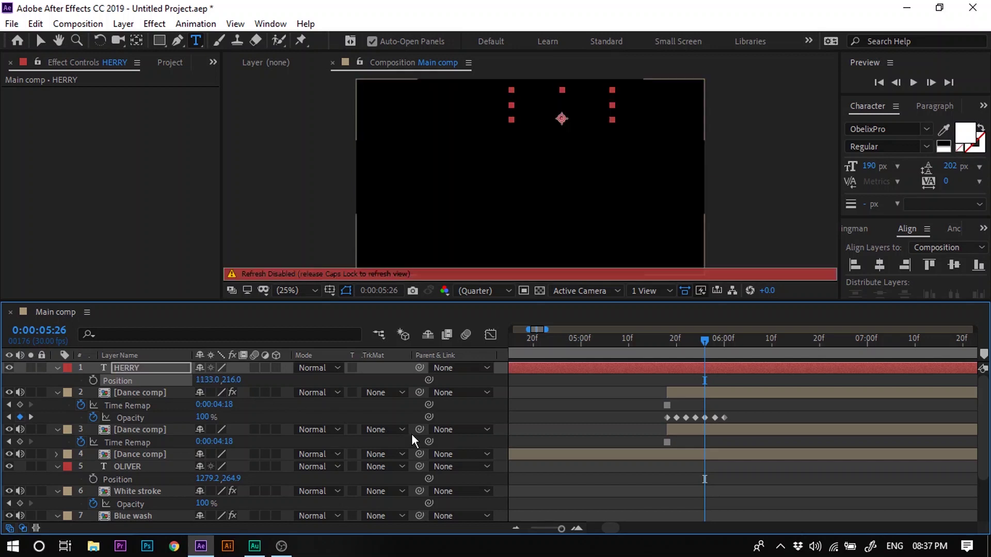
{"action": "key", "text": "Caps_Lock"}
{"action": "left_click_drag", "start_coordinate": [232, 380], "coordinate": [258, 392]}
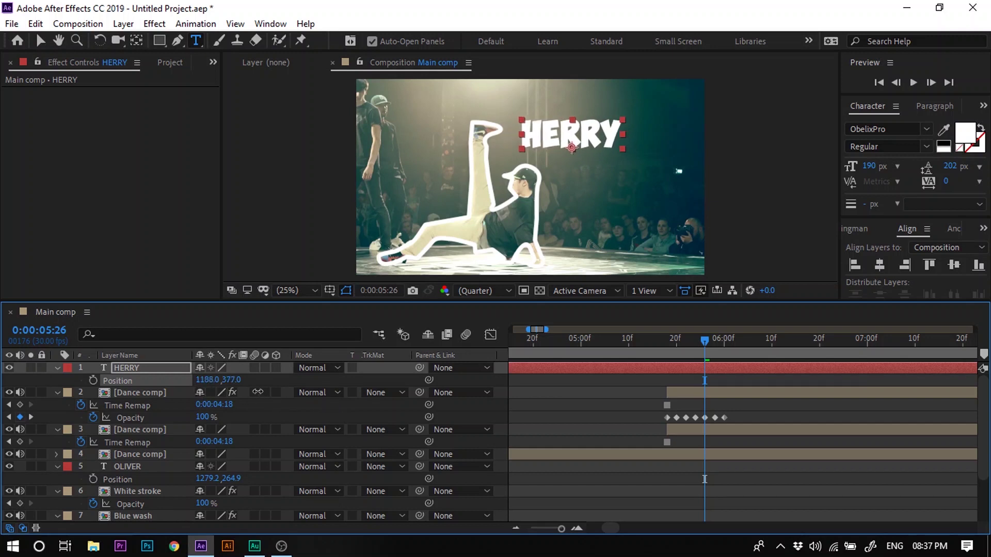
{"action": "left_click", "coordinate": [746, 405]}
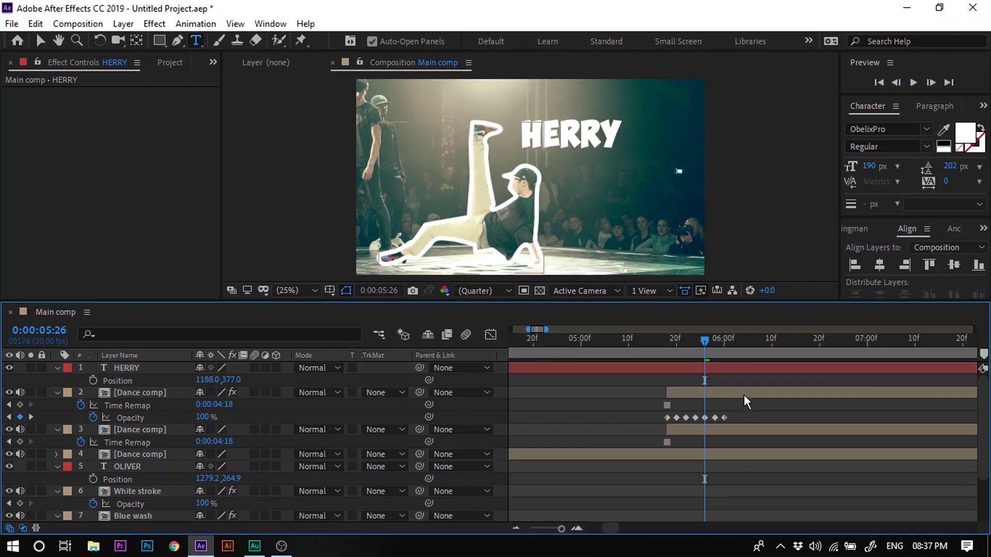
{"action": "left_click", "coordinate": [739, 369]}
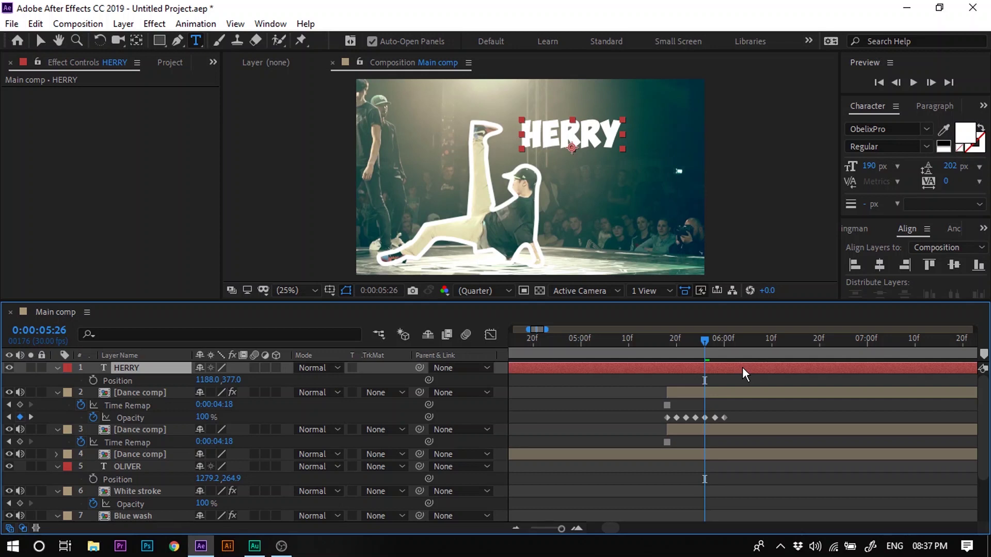
{"action": "key", "text": "alt+bracketleft"}
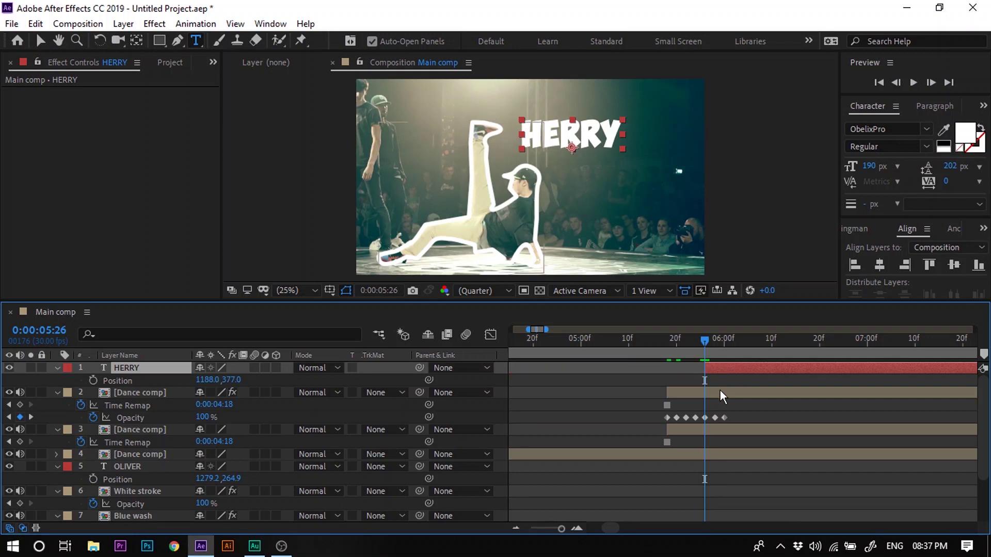
Step: Trim the ends of the new name title and the two frozen Dance comp layers to 0:00:06:18
{"action": "left_click", "coordinate": [720, 392]}
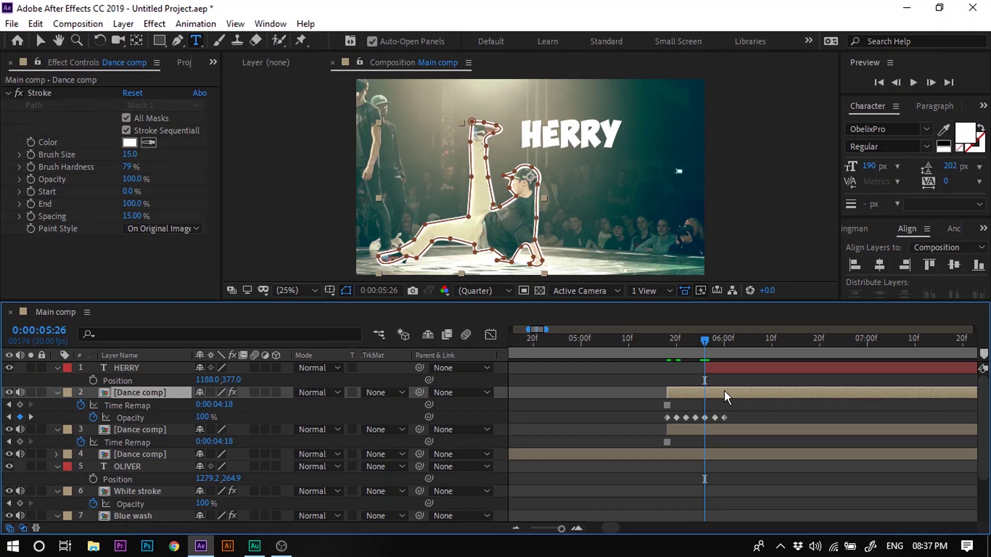
{"action": "key", "text": "i"}
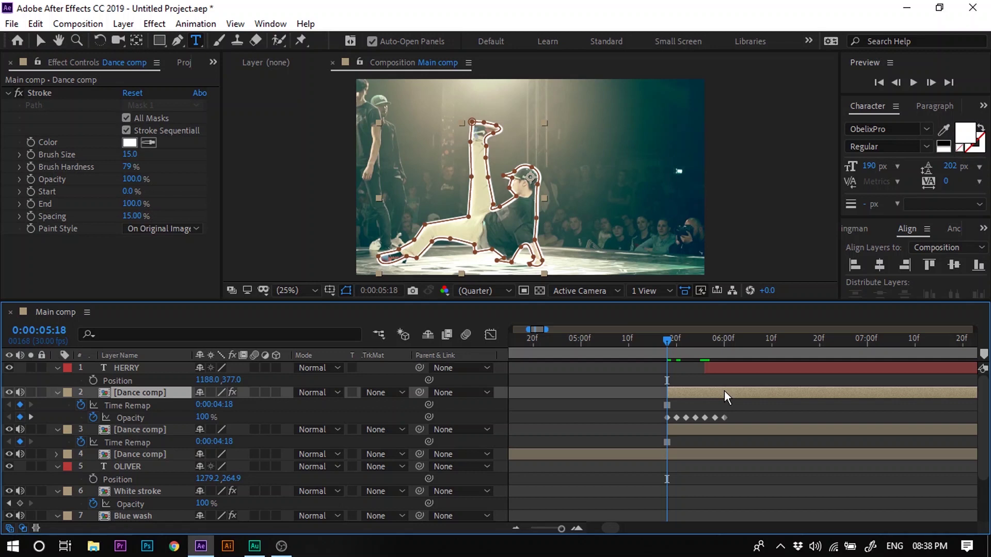
{"action": "key", "text": "space"}
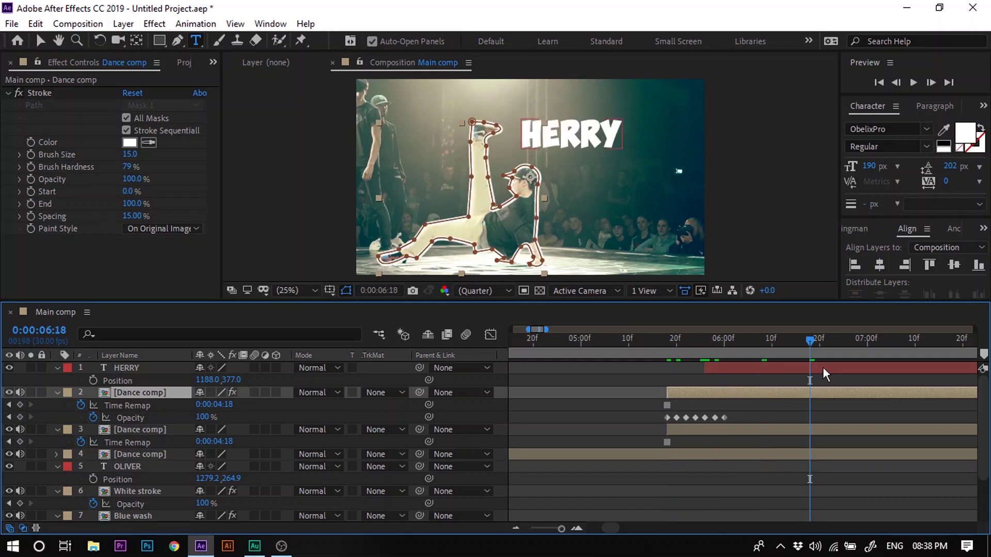
{"action": "left_click", "coordinate": [824, 368]}
{"action": "left_click", "coordinate": [829, 391], "text": "shift"}
{"action": "left_click", "coordinate": [826, 429], "text": "shift"}
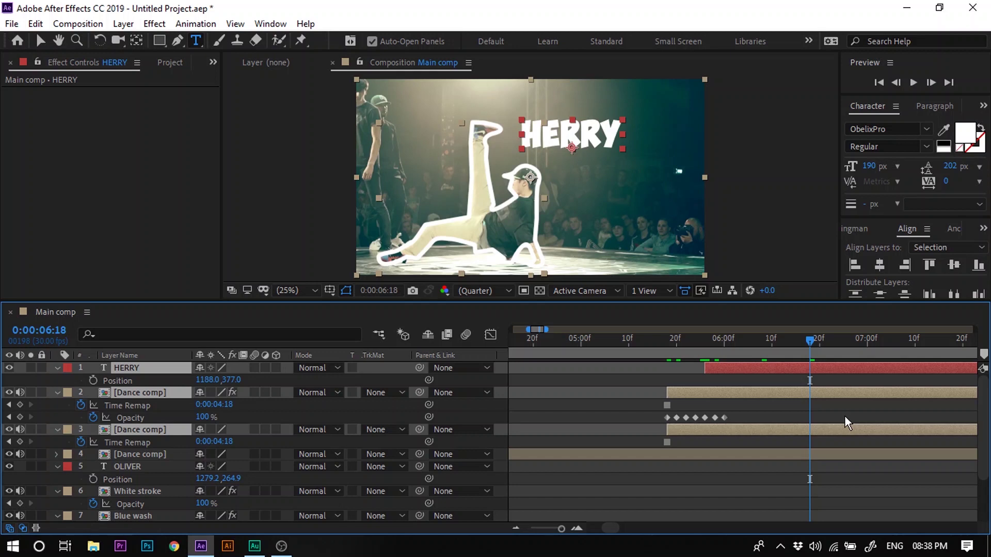
{"action": "key", "text": "alt+bracketright"}
{"action": "key", "text": "Page_Down"}
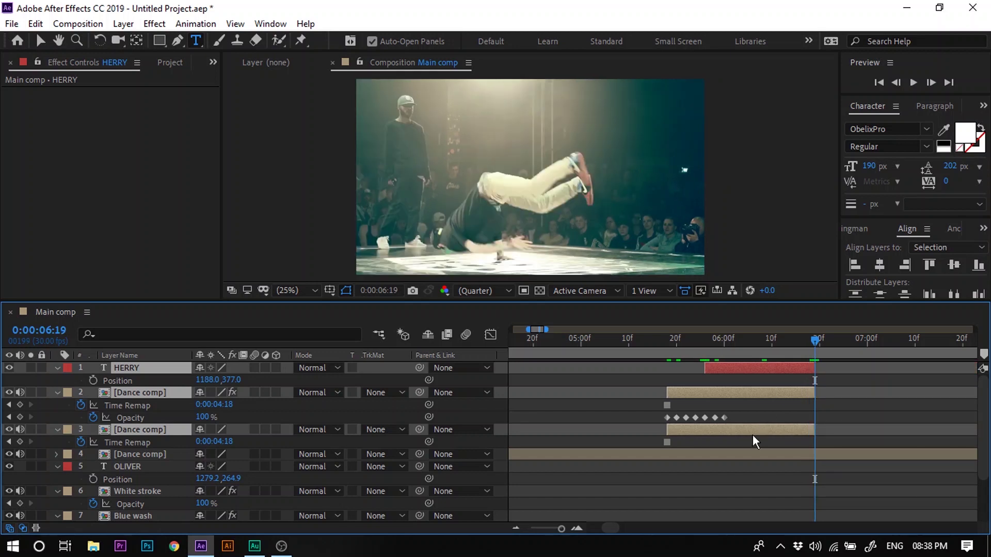
Step: Split the moving Dance comp layer below the frozen ones at 0:00:05:18, where the freeze frame starts
{"action": "left_click", "coordinate": [745, 429]}
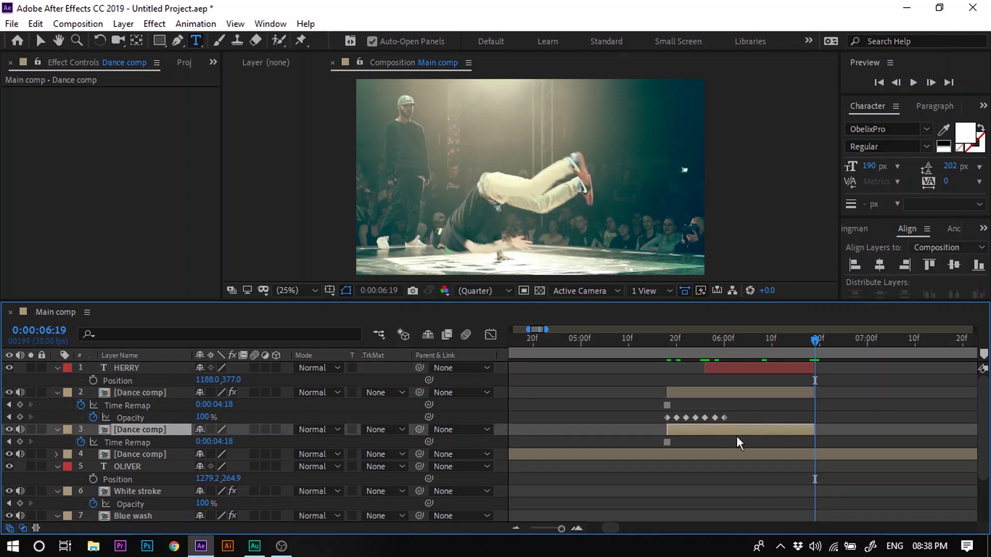
{"action": "key", "text": "i"}
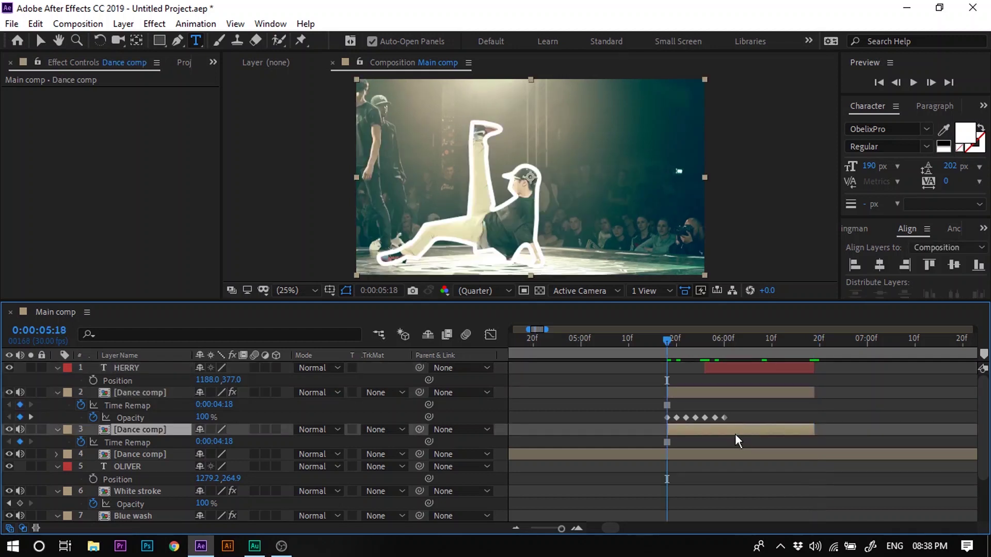
{"action": "left_click", "coordinate": [703, 456]}
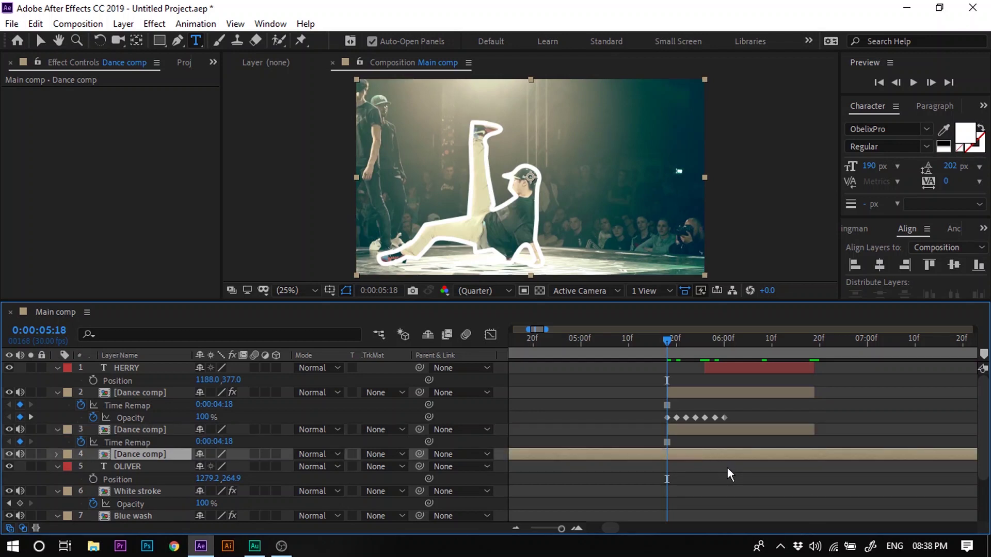
{"action": "key", "text": "ctrl+shift+d"}
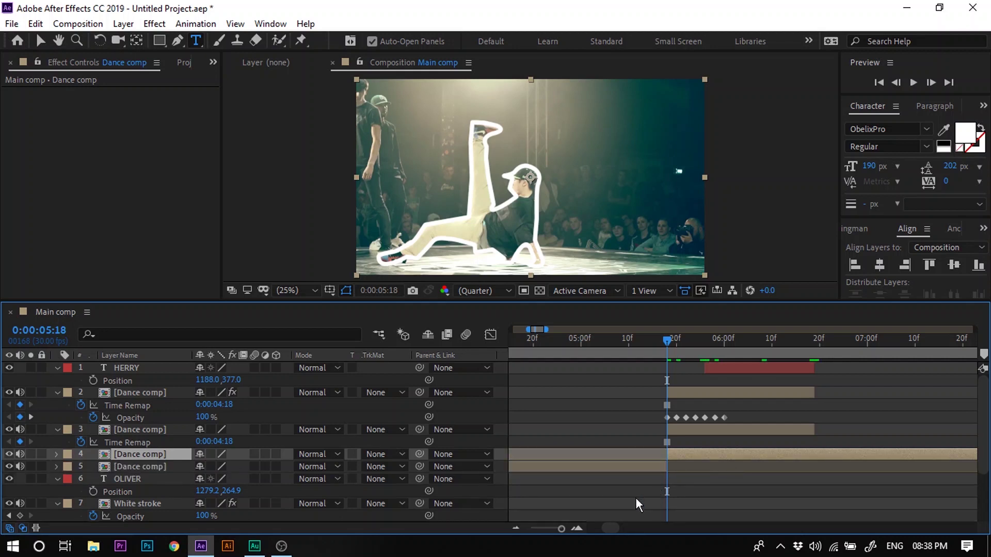
{"action": "left_click_drag", "start_coordinate": [561, 530], "coordinate": [559, 529]}
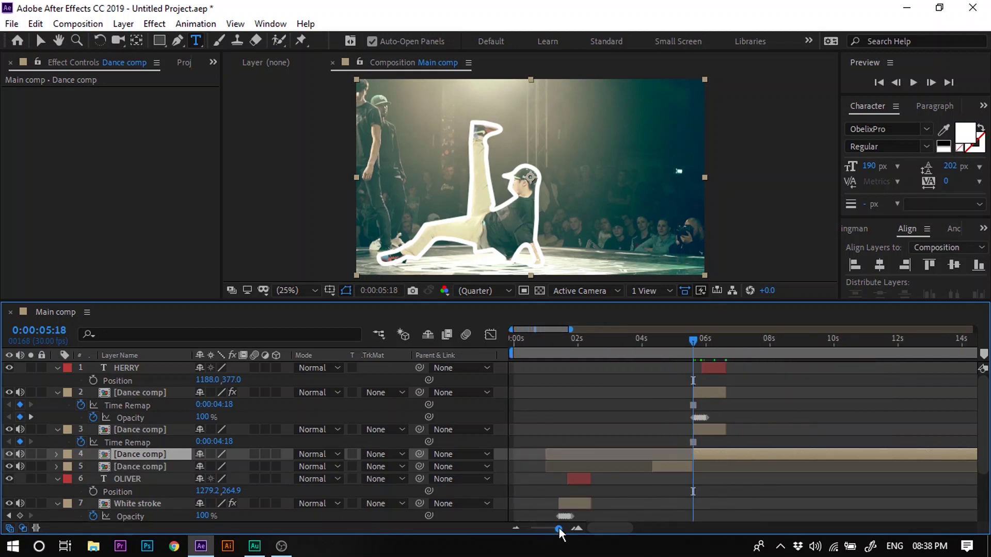
Step: Move the second piece of the split Dance comp layer so the footage resumes at 0:00:06:18, where the freeze frame ends
{"action": "left_click_drag", "start_coordinate": [557, 529], "coordinate": [559, 529]}
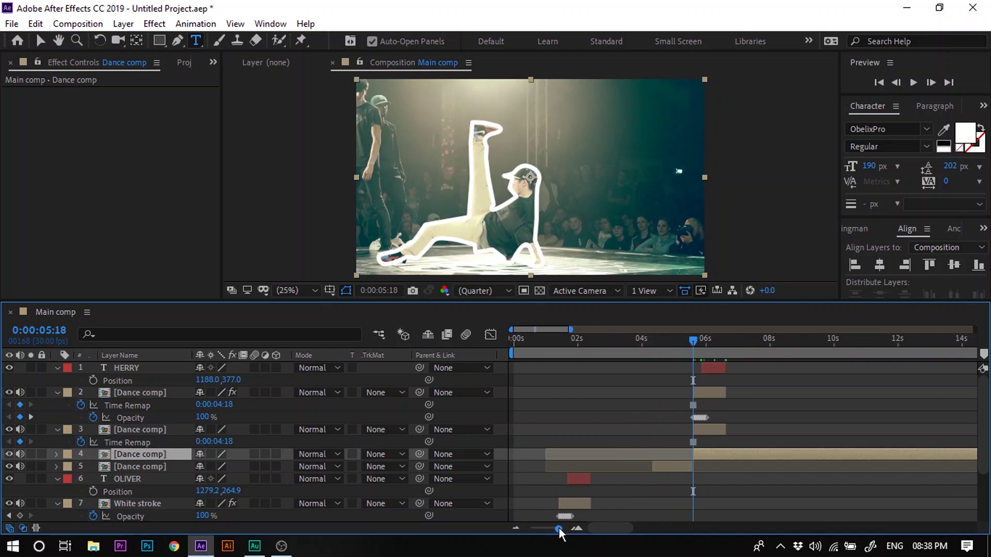
{"action": "left_click", "coordinate": [722, 436]}
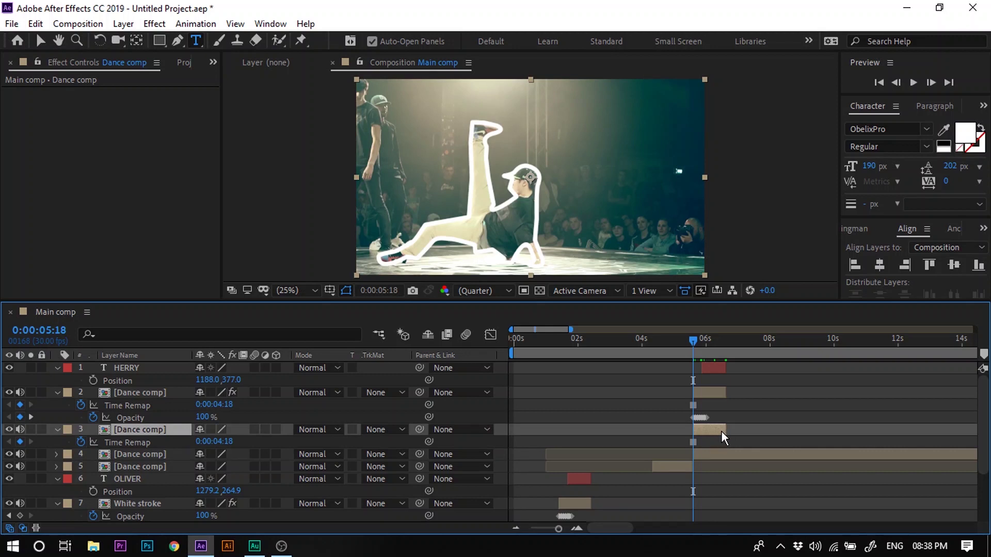
{"action": "key", "text": "o"}
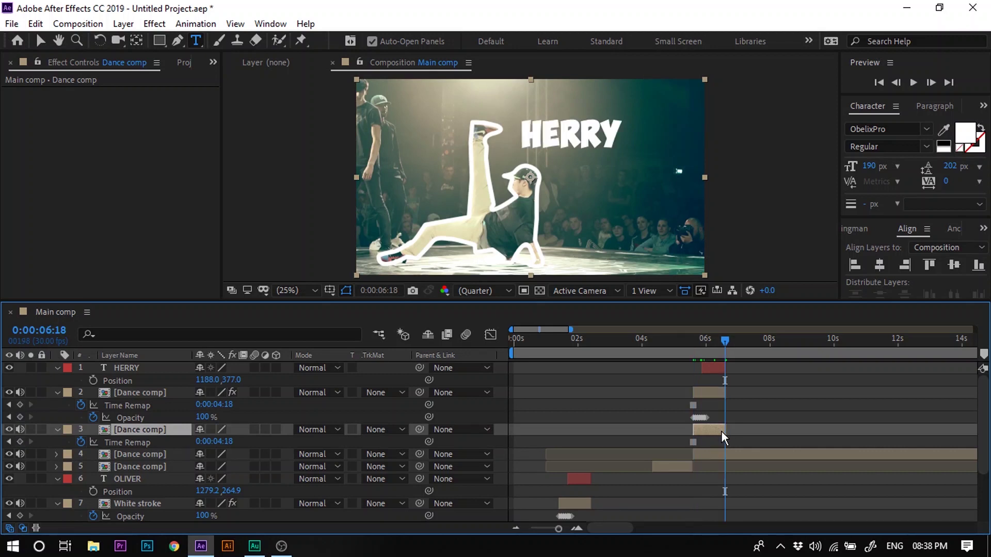
{"action": "left_click", "coordinate": [751, 455]}
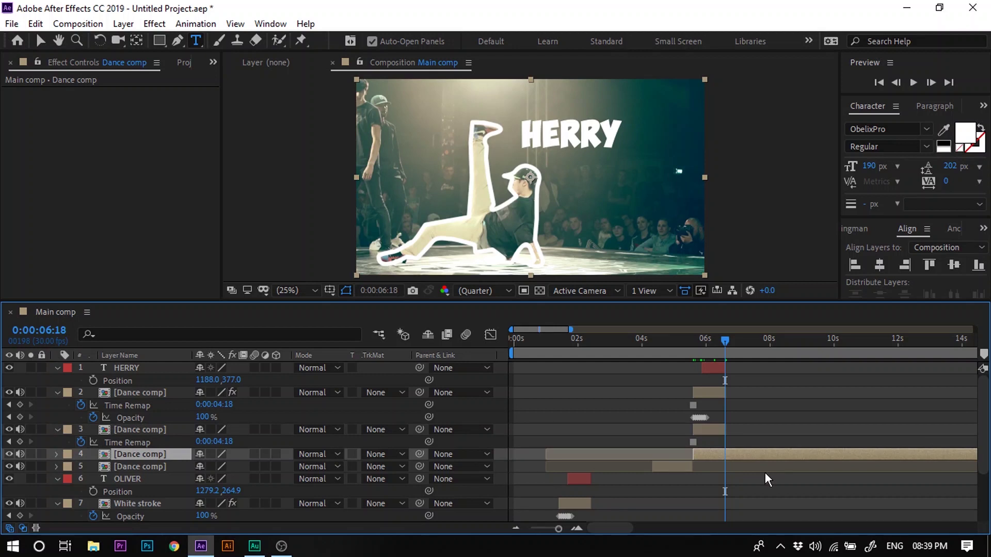
{"action": "key", "text": "bracketleft"}
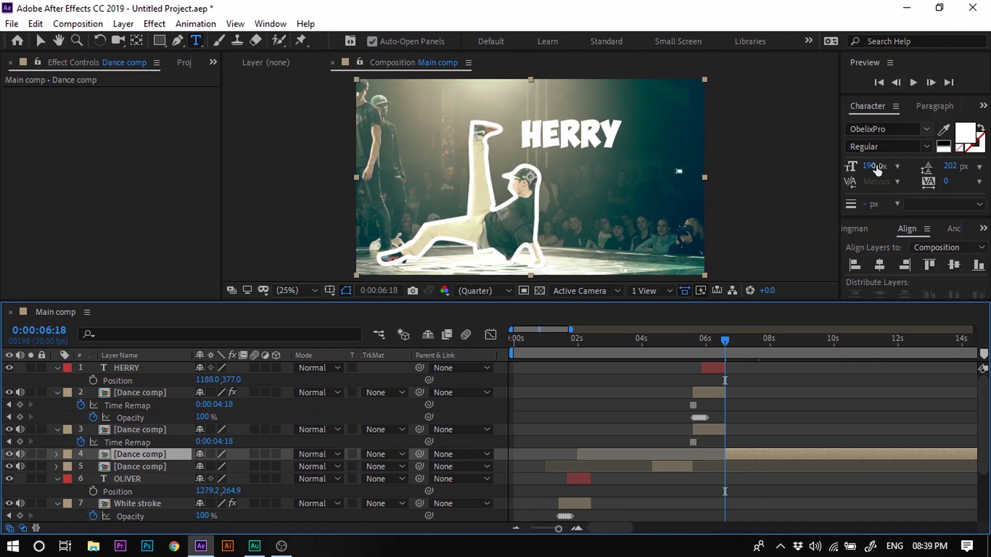
Step: Step through the resumed footage to the shot change and place the playhead at 0:00:09:08, just before the next dancer's shot
{"action": "left_click_drag", "start_coordinate": [726, 339], "coordinate": [736, 341]}
{"action": "left_click", "coordinate": [931, 81]}
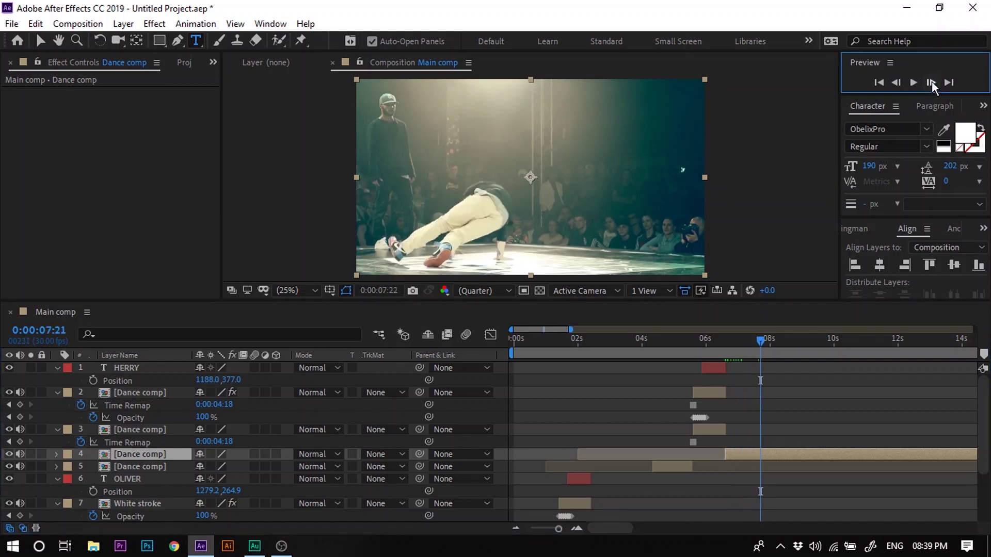
{"action": "left_click_drag", "start_coordinate": [792, 336], "coordinate": [819, 364]}
{"action": "left_click", "coordinate": [901, 87]}
{"action": "left_click", "coordinate": [900, 86]}
{"action": "left_click", "coordinate": [931, 83]}
{"action": "left_click", "coordinate": [931, 82]}
{"action": "left_click", "coordinate": [931, 82]}
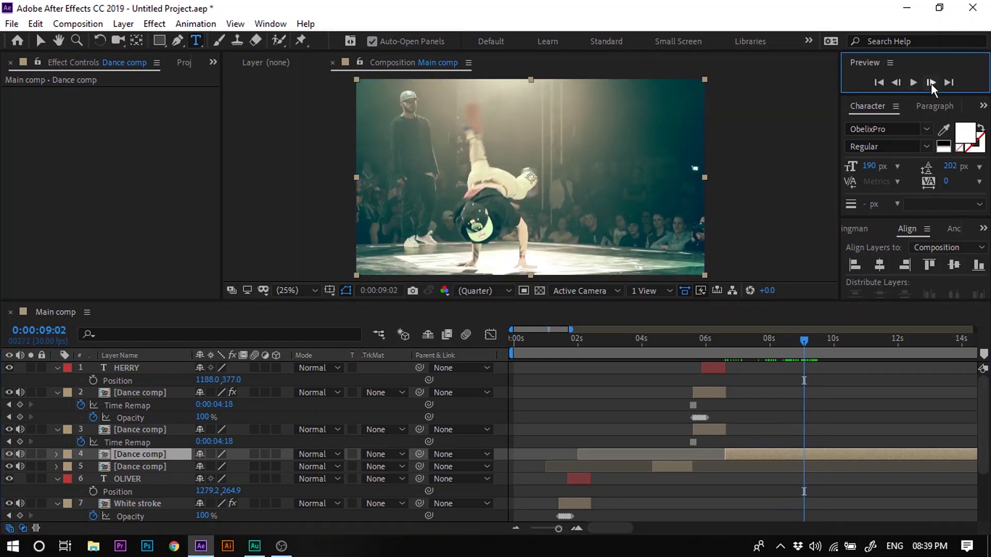
{"action": "left_click", "coordinate": [931, 83]}
{"action": "left_click", "coordinate": [931, 83]}
{"action": "left_click", "coordinate": [931, 83]}
{"action": "left_click", "coordinate": [931, 83]}
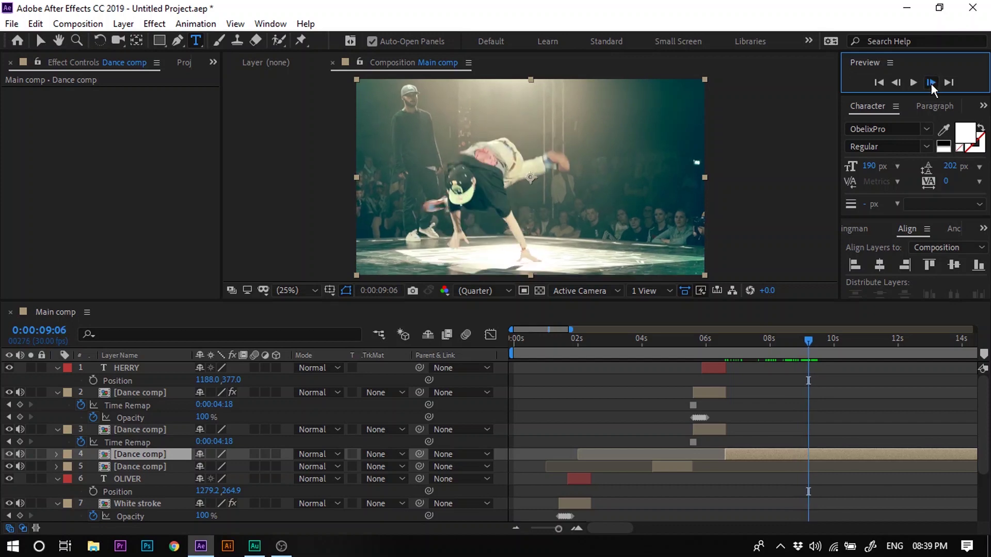
{"action": "left_click", "coordinate": [932, 82]}
{"action": "left_click", "coordinate": [931, 83]}
{"action": "left_click", "coordinate": [931, 82]}
{"action": "left_click", "coordinate": [931, 83]}
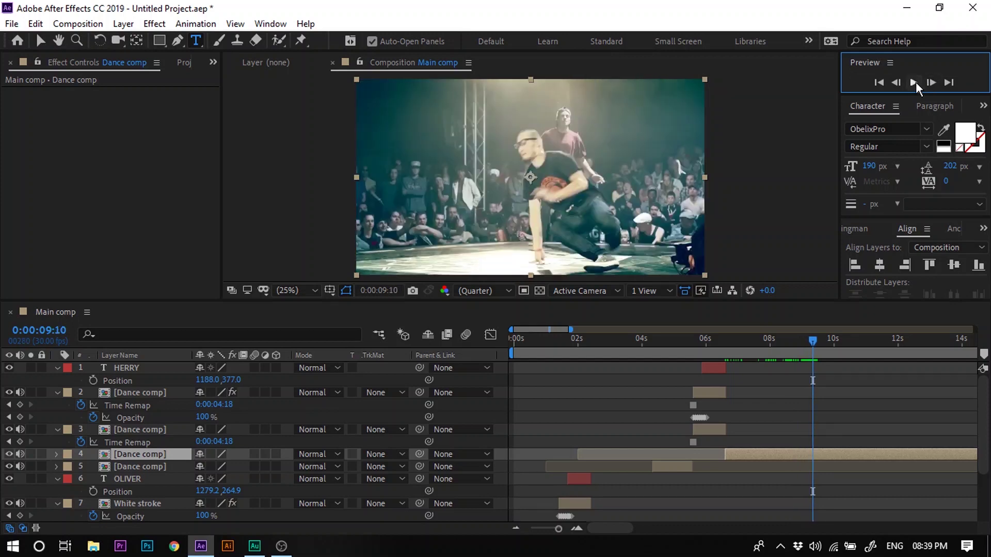
{"action": "left_click", "coordinate": [898, 81]}
{"action": "left_click", "coordinate": [898, 81]}
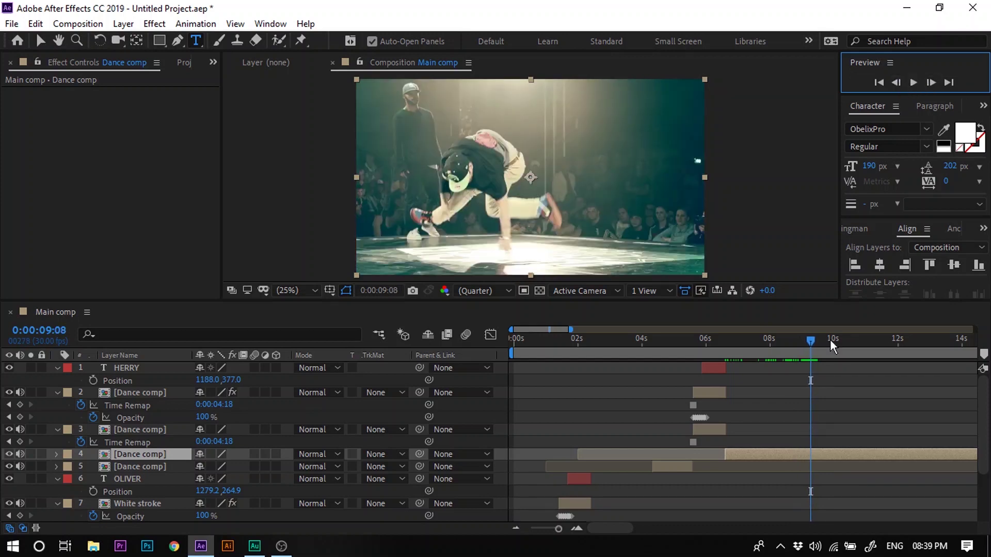
Step: Split the resumed Dance comp layer at 0:00:09:08 and move its later piece to the top of the layer stack
{"action": "left_click", "coordinate": [833, 474]}
{"action": "left_click", "coordinate": [828, 453]}
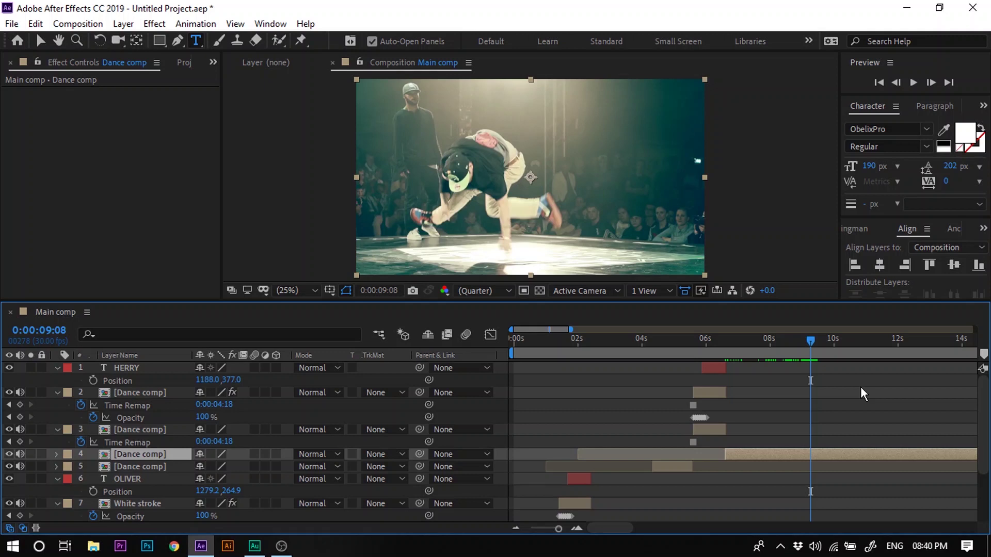
{"action": "key", "text": "ctrl+shift+d"}
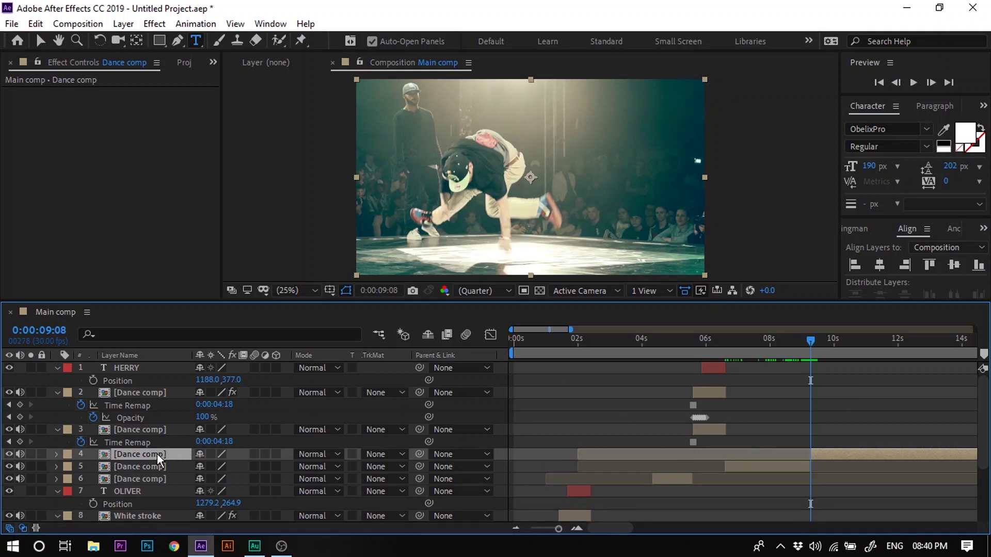
{"action": "left_click_drag", "start_coordinate": [161, 457], "coordinate": [253, 366]}
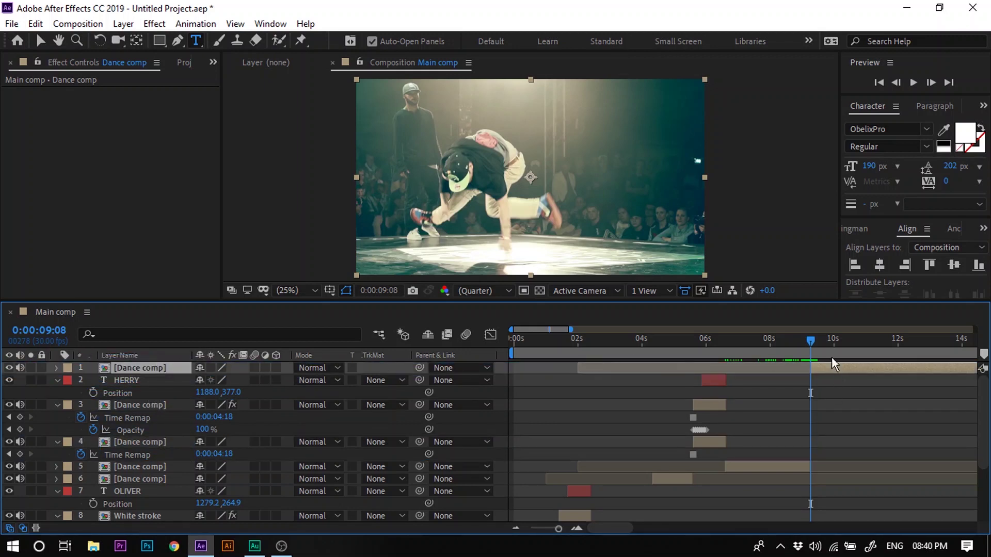
Step: Scrub through the top Dance comp layer to 0:00:09:22 to look for the next dancer's freeze pose
{"action": "left_click", "coordinate": [819, 341]}
{"action": "left_click", "coordinate": [826, 347]}
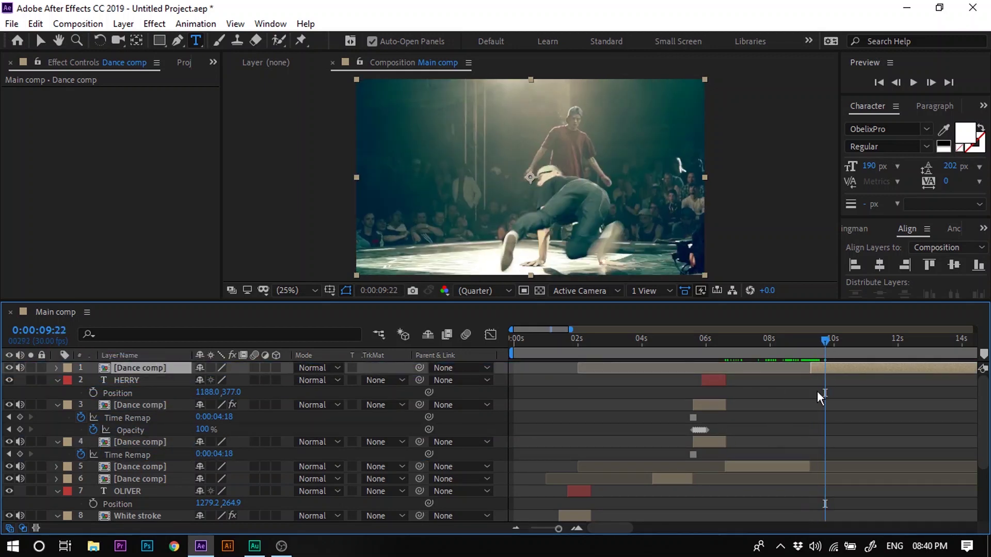